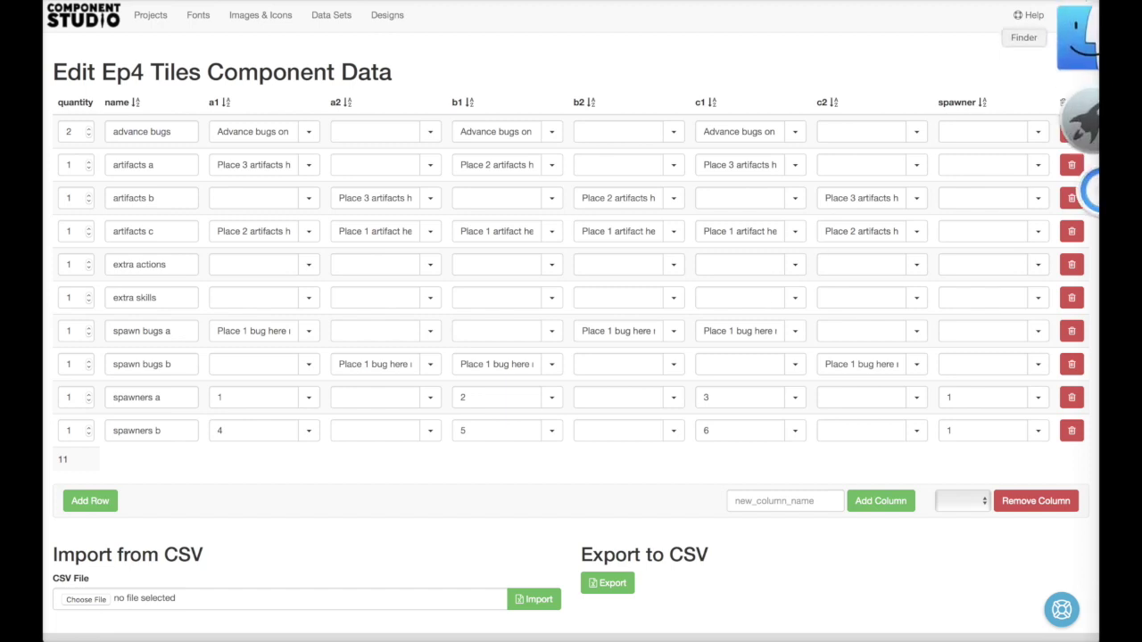
# Step: Check the cuttingpattern.png preview, then name a new design row Ep4 Tiles
pyautogui.click(1081, 16)
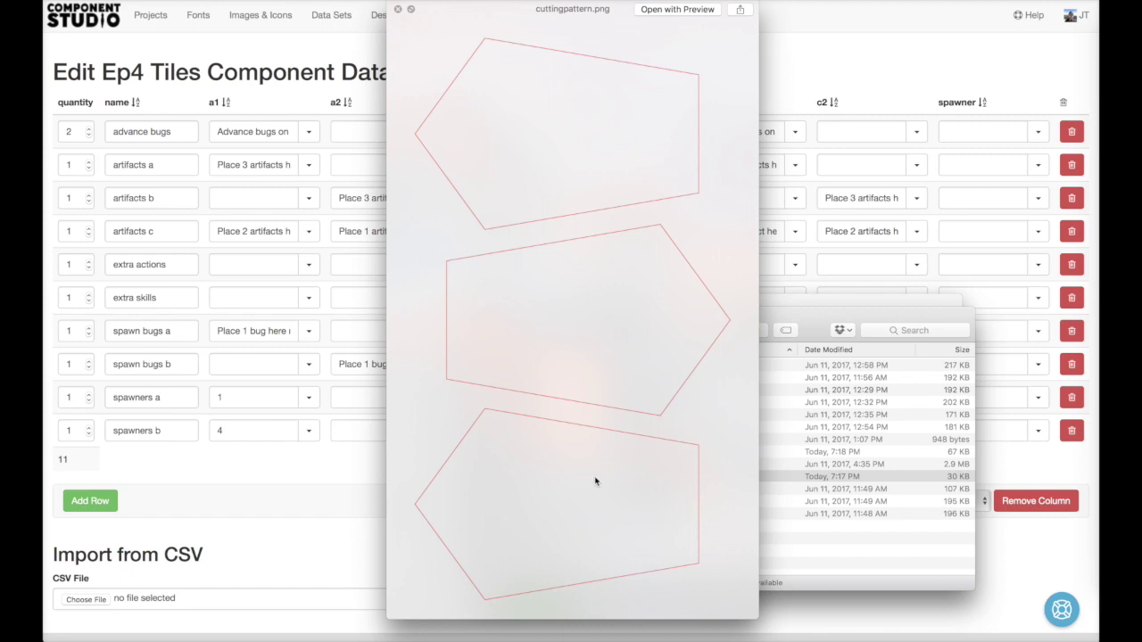
pyautogui.click(375, 98)
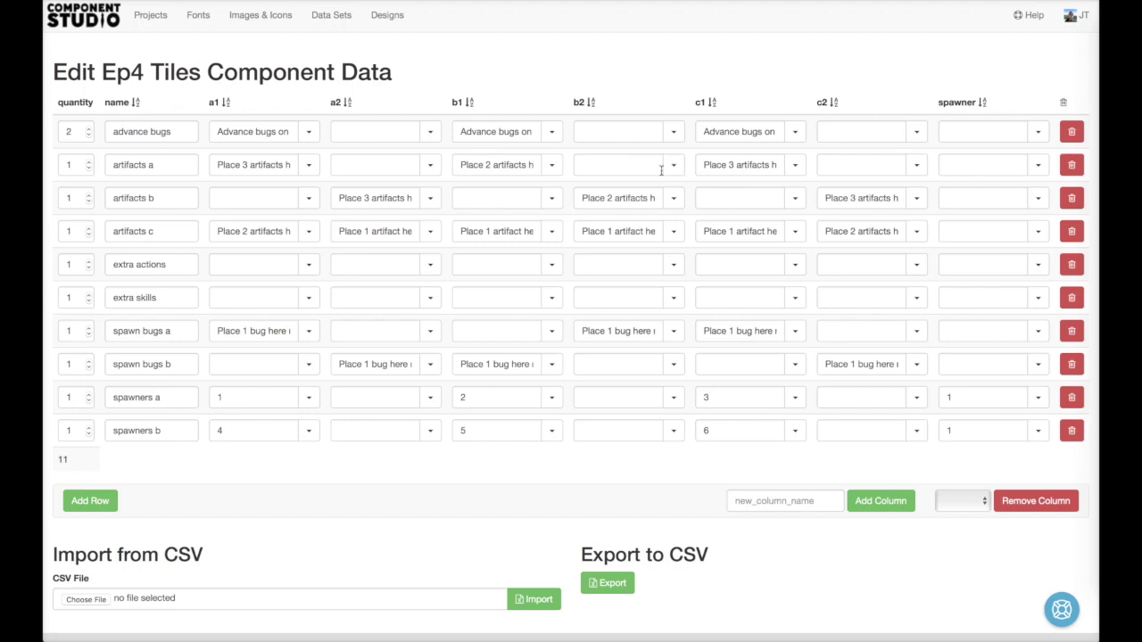
pyautogui.click(387, 16)
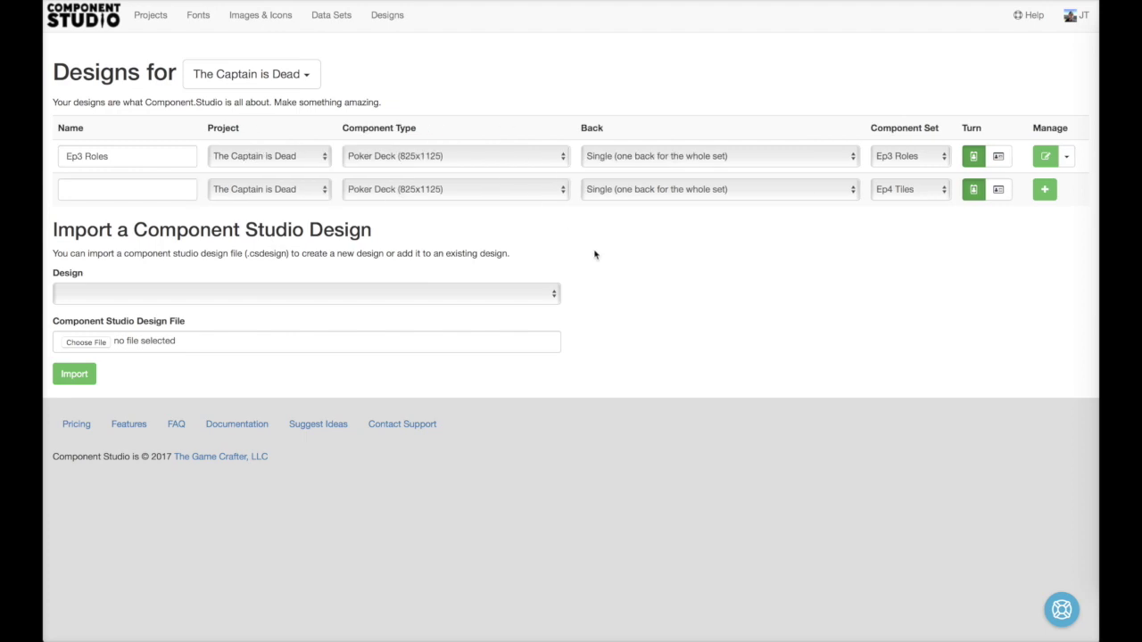
pyautogui.click(160, 190)
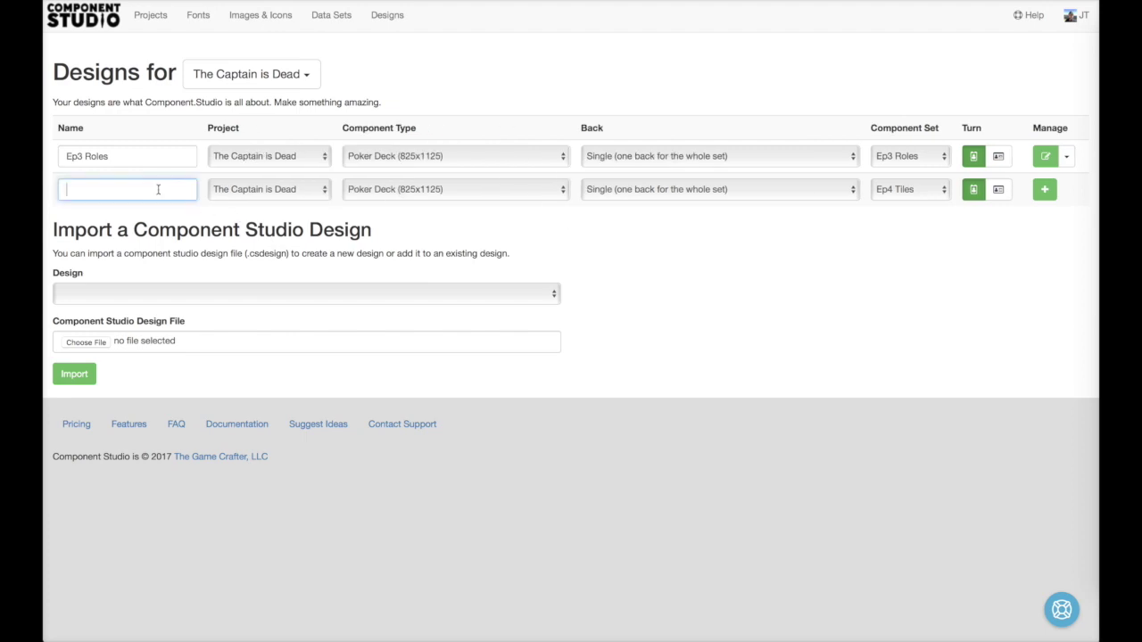
pyautogui.write('Ep4 Tiles')
# Step: Make its type Custom Small Punchout (975x1575) with Unique backs
pyautogui.click(407, 189)
pyautogui.scroll(-10, 407, 395)
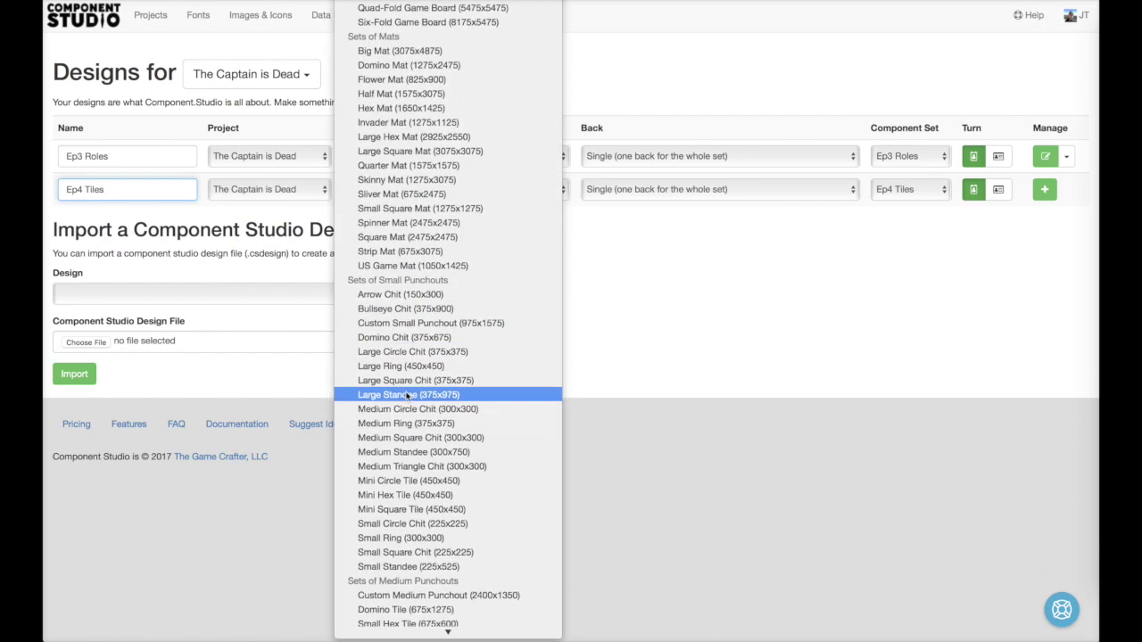
pyautogui.click(427, 327)
pyautogui.press('Tab')
pyautogui.press('u')
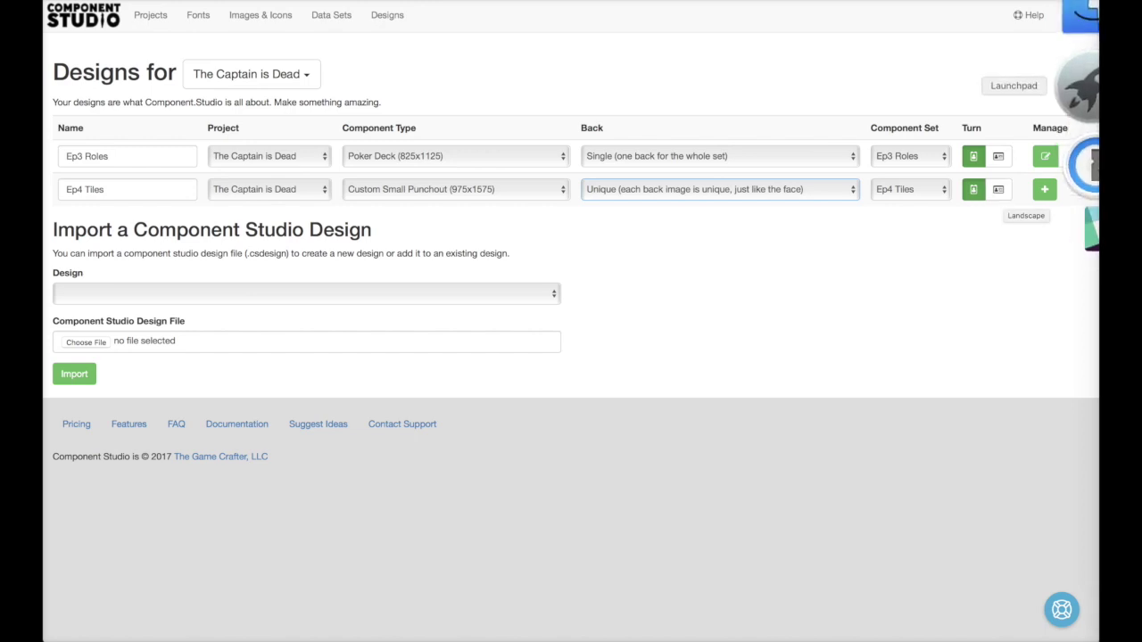
# Step: Recheck the cutting pattern preview, then create the design in landscape orientation
pyautogui.press('super+Tab')
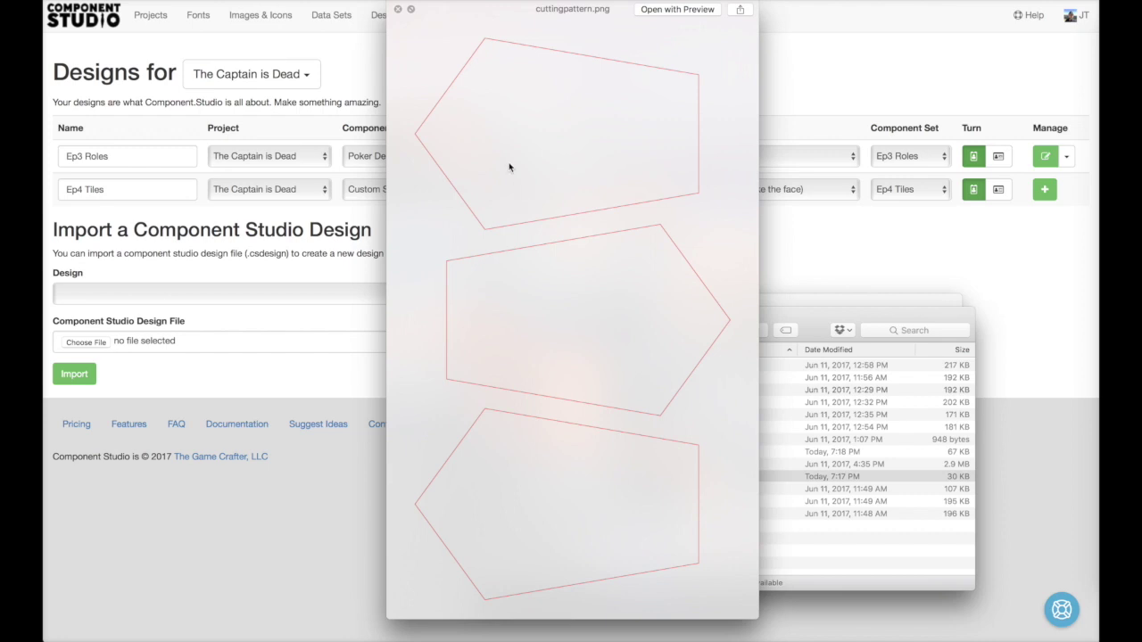
pyautogui.click(933, 230)
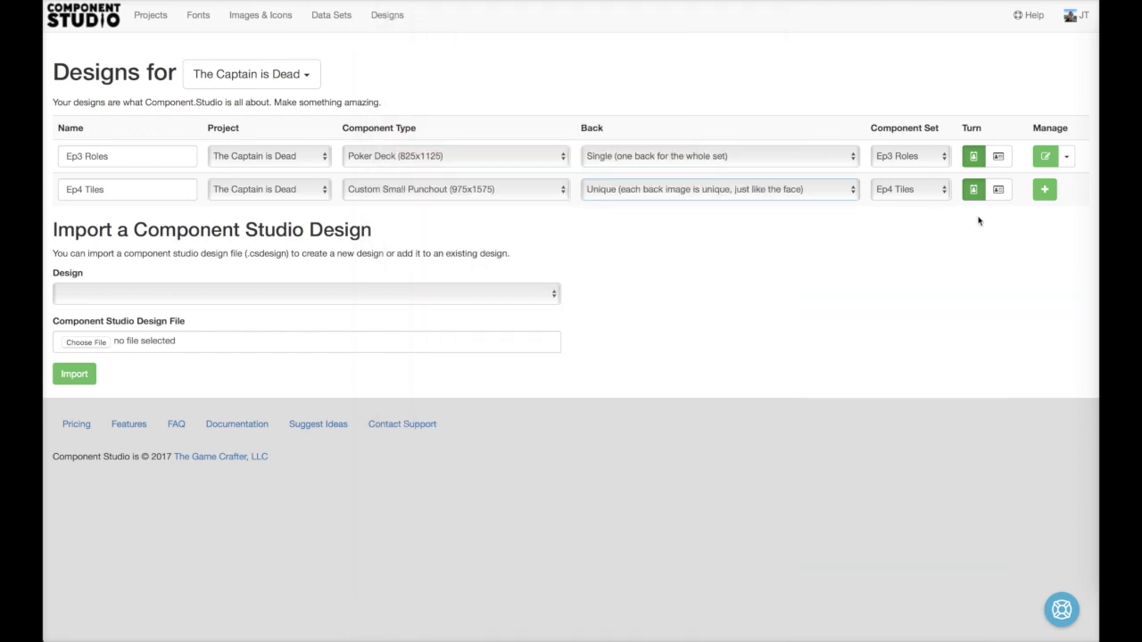
pyautogui.click(998, 190)
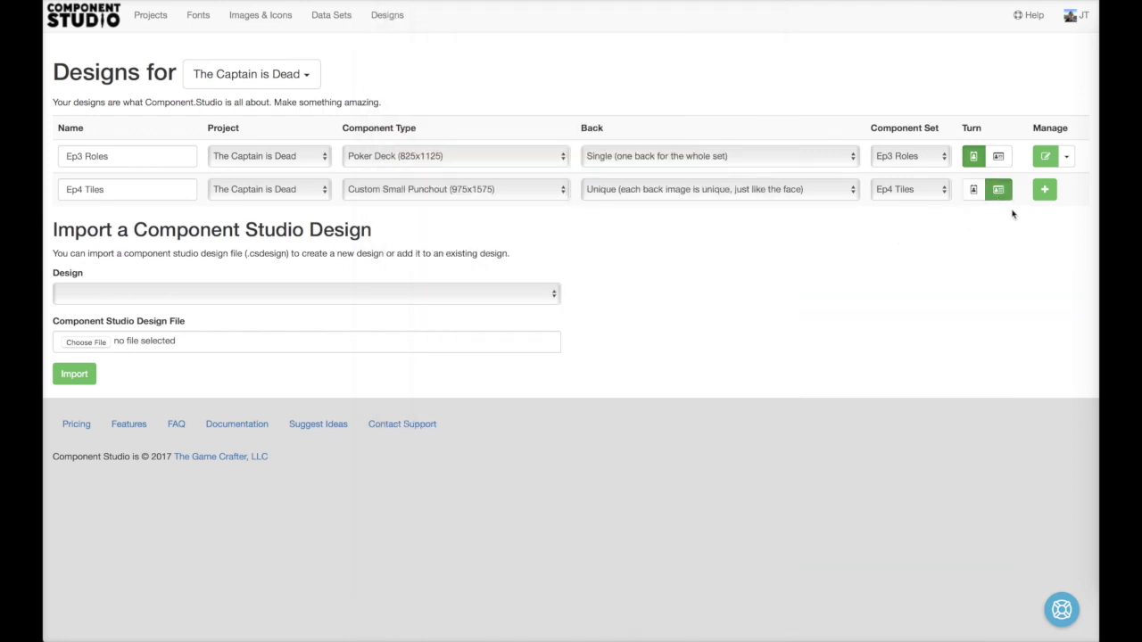
pyautogui.click(1045, 189)
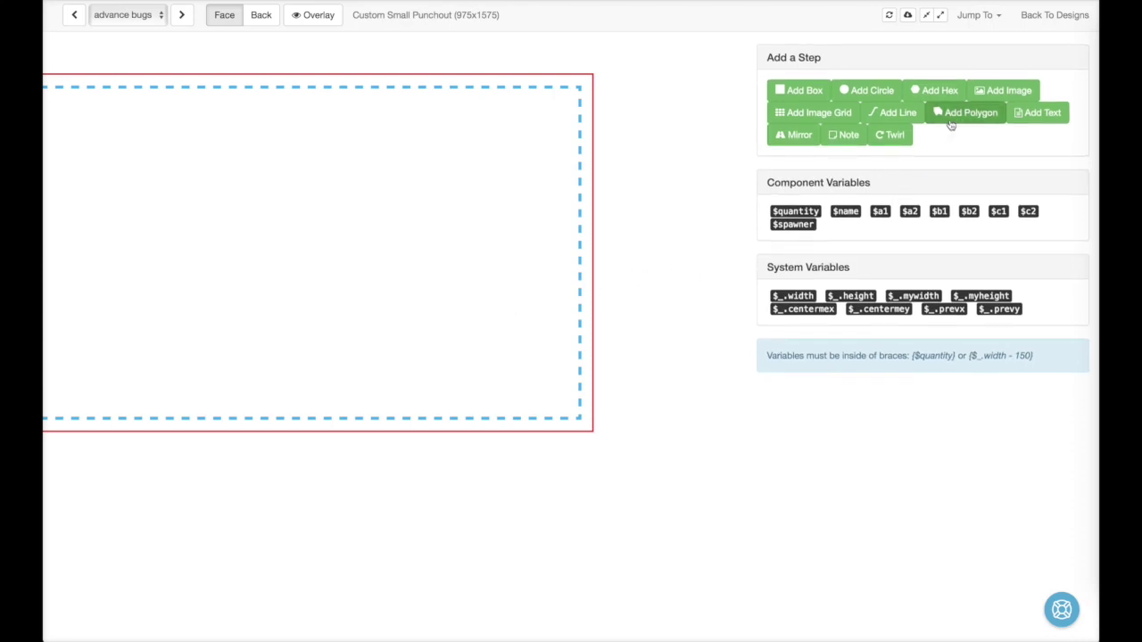
# Step: Add an image step using the stone texture from the Ep4 Tiles folder
pyautogui.click(999, 90)
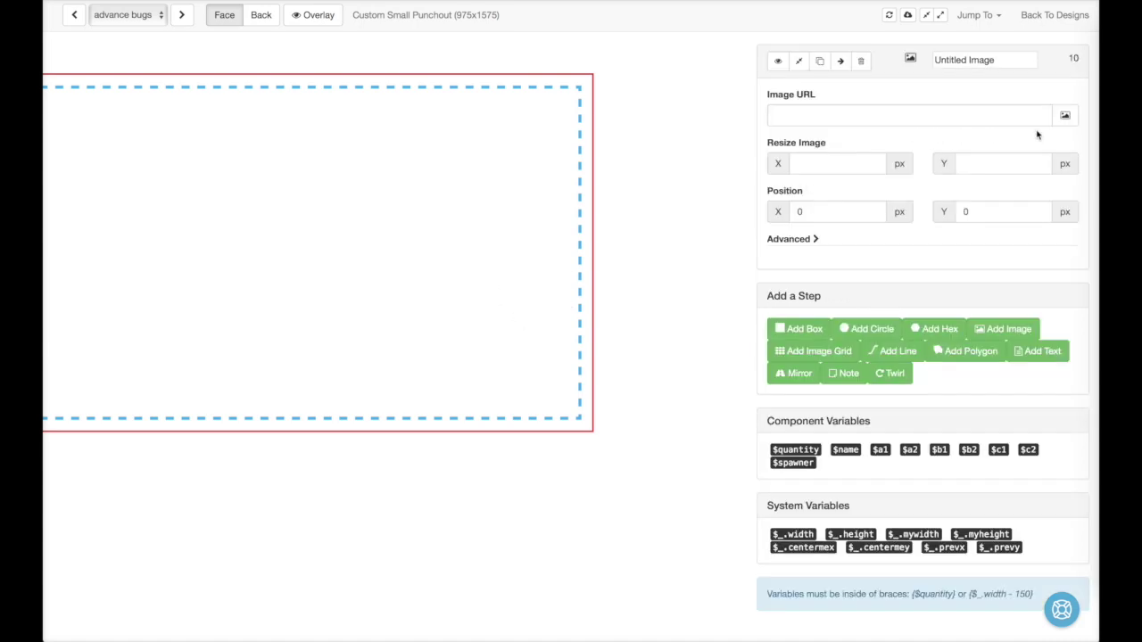
pyautogui.click(1066, 117)
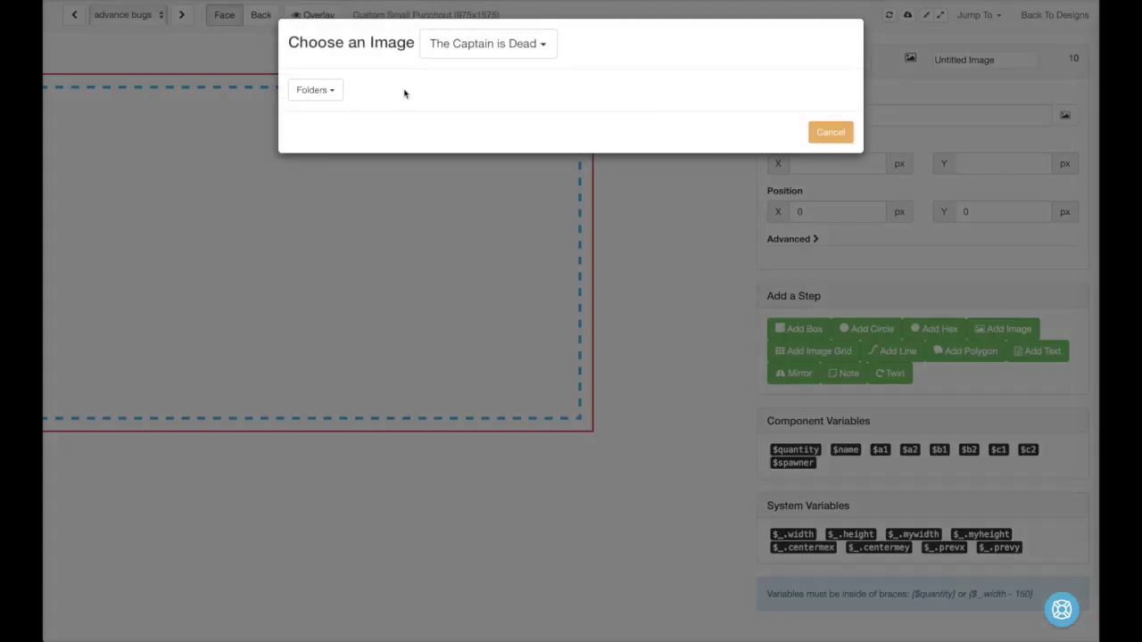
pyautogui.click(329, 90)
pyautogui.click(332, 148)
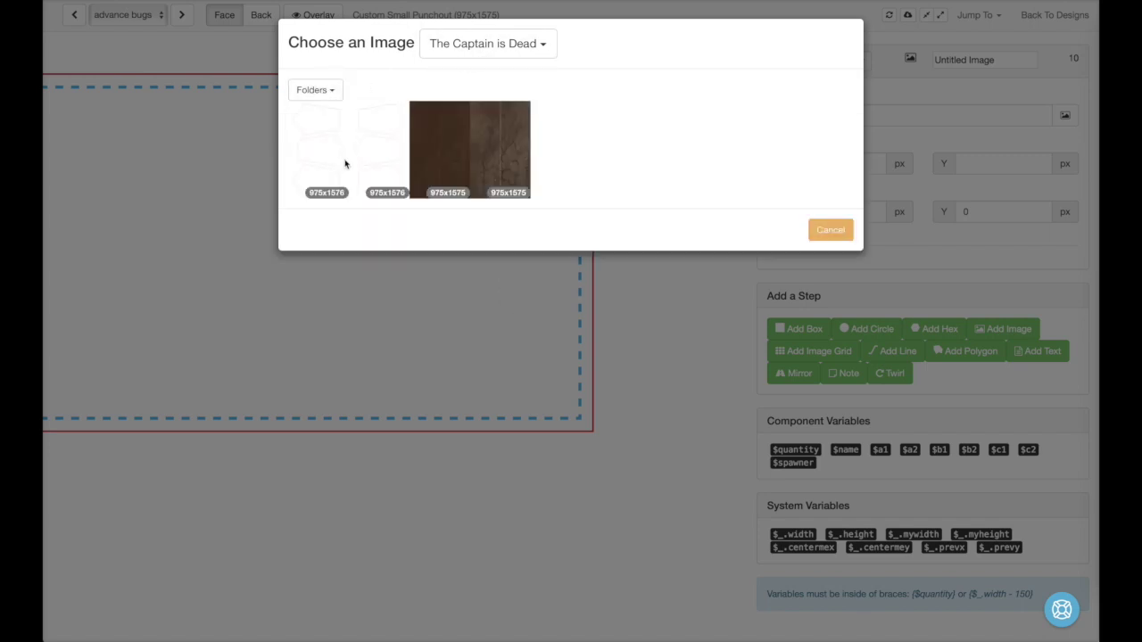
pyautogui.click(515, 173)
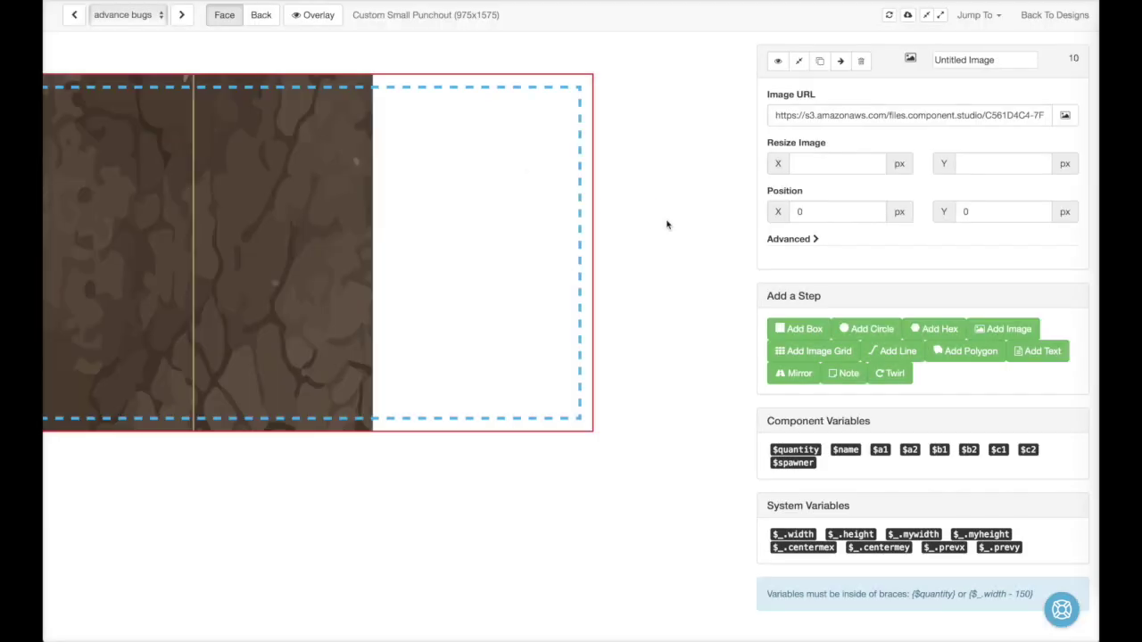
# Step: Rotate the stone image 90 degrees
pyautogui.click(791, 239)
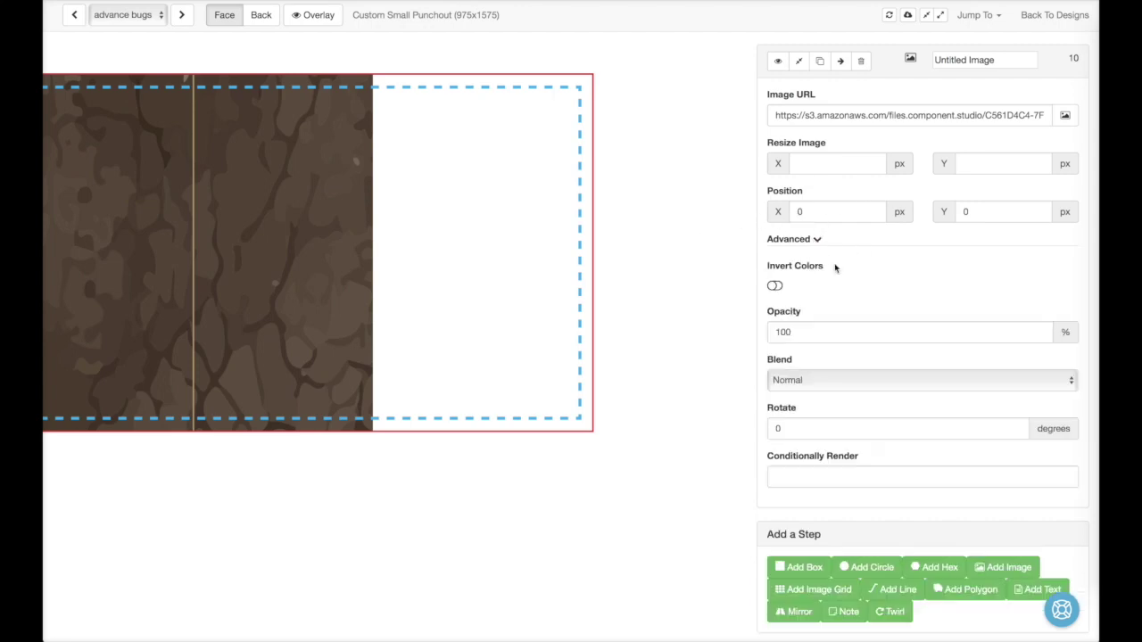
pyautogui.click(833, 431)
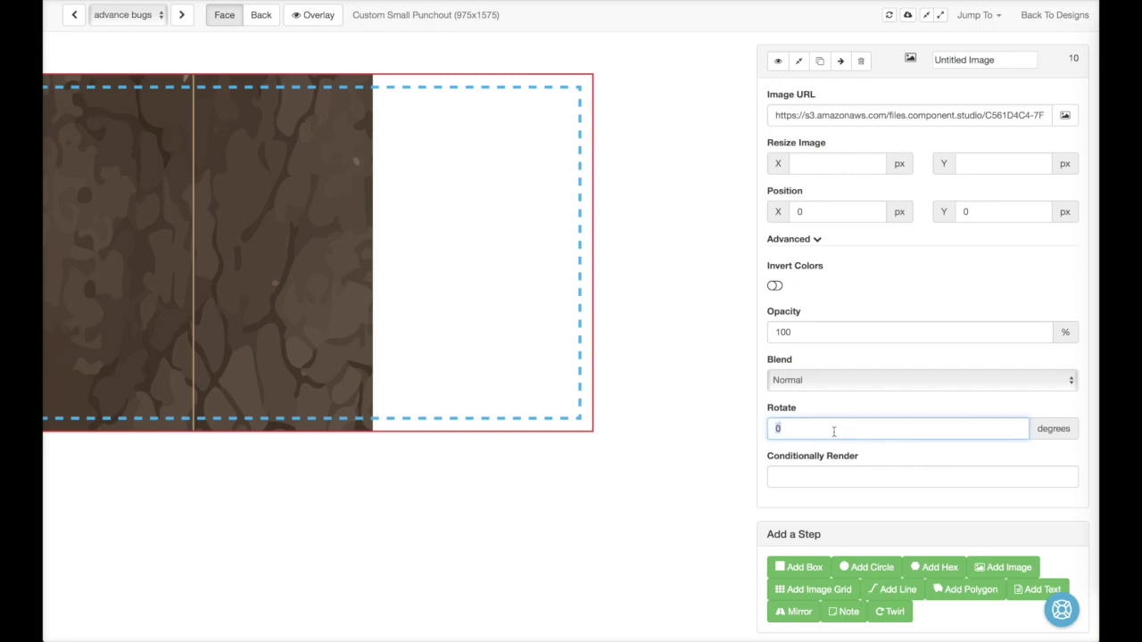
pyautogui.write('90')
pyautogui.click(816, 243)
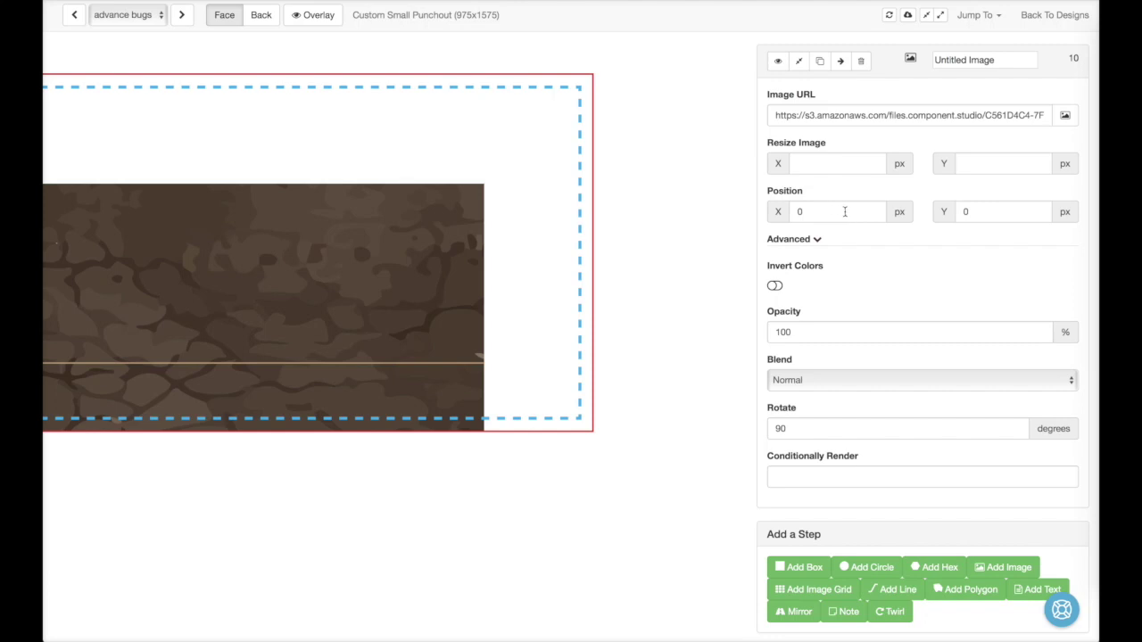
# Step: Centre the image with position {$_.centermex} / {$_.centermey}
pyautogui.scroll(-3, 883, 571)
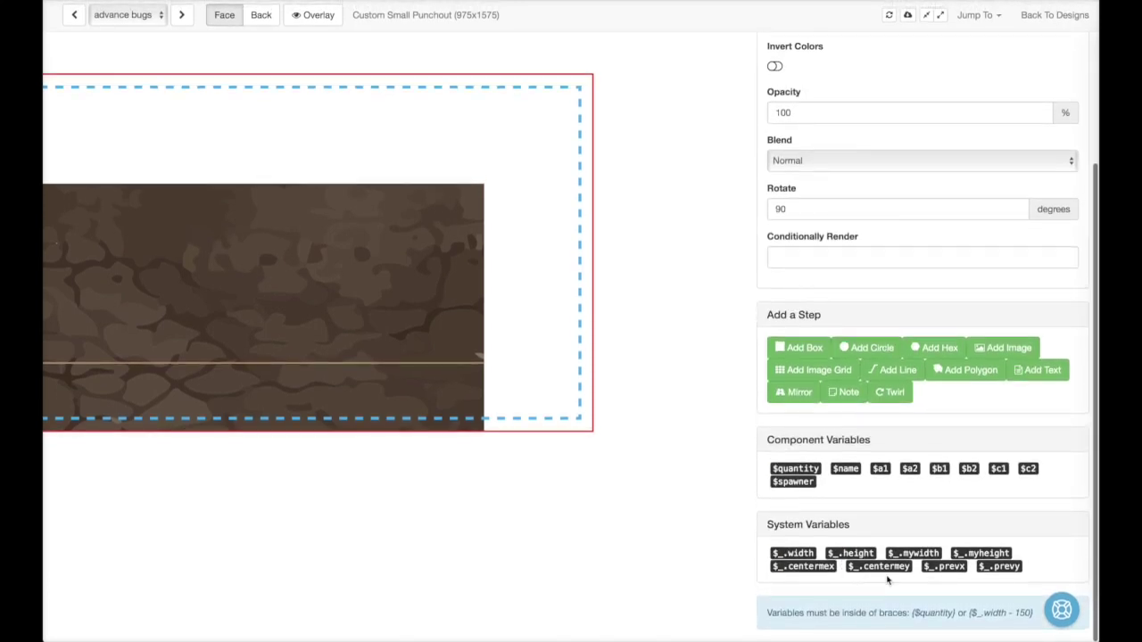
pyautogui.scroll(3, 815, 567)
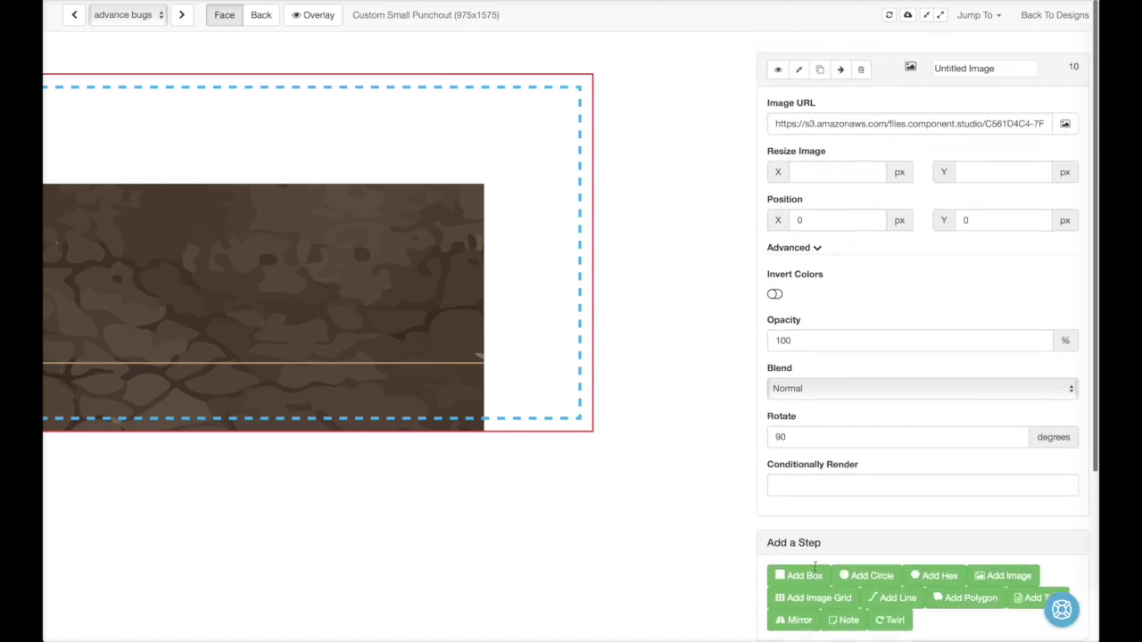
pyautogui.doubleClick(828, 212)
pyautogui.write('$_.centermex')
pyautogui.scroll(-3, 686, 428)
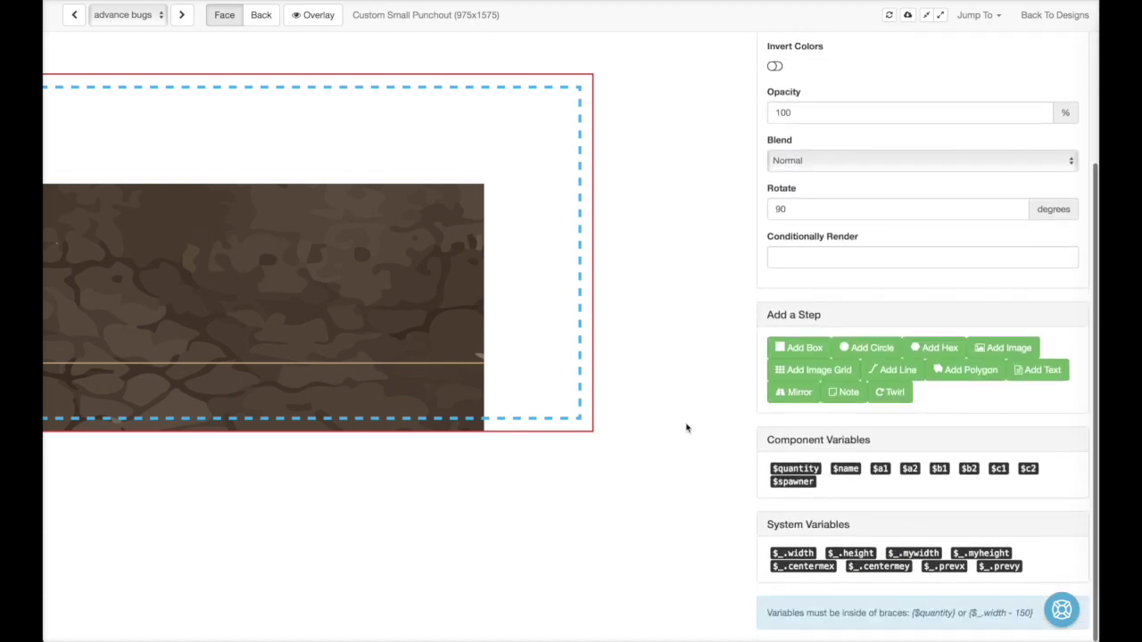
pyautogui.scroll(1, 872, 569)
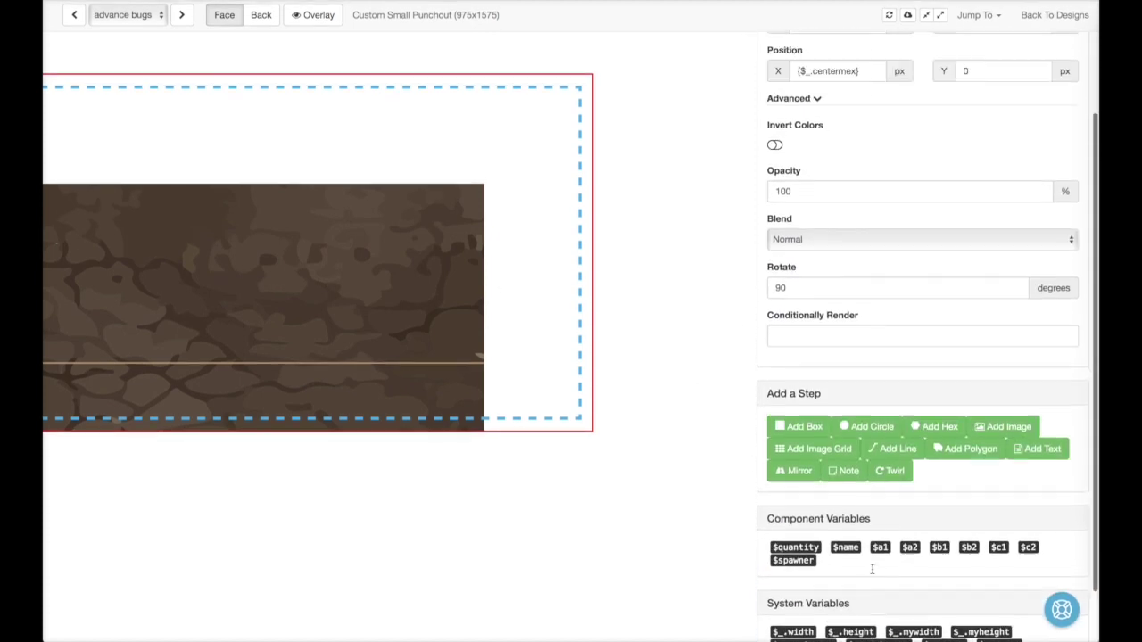
pyautogui.scroll(2, 873, 569)
pyautogui.doubleClick(1022, 212)
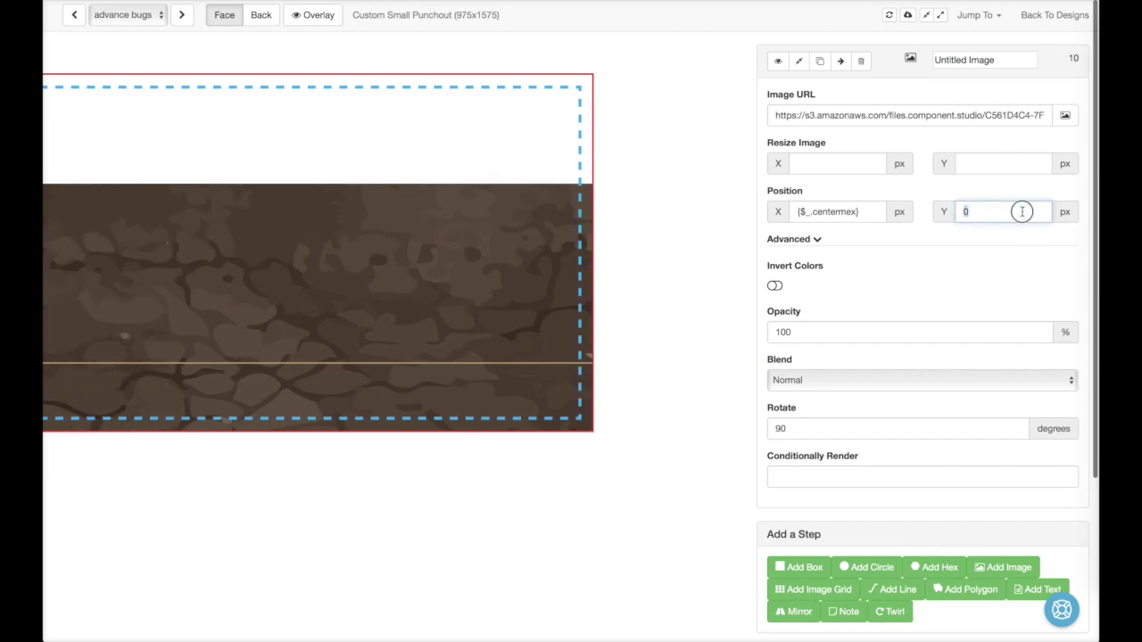
pyautogui.write('{$_.centermey}')
pyautogui.click(988, 260)
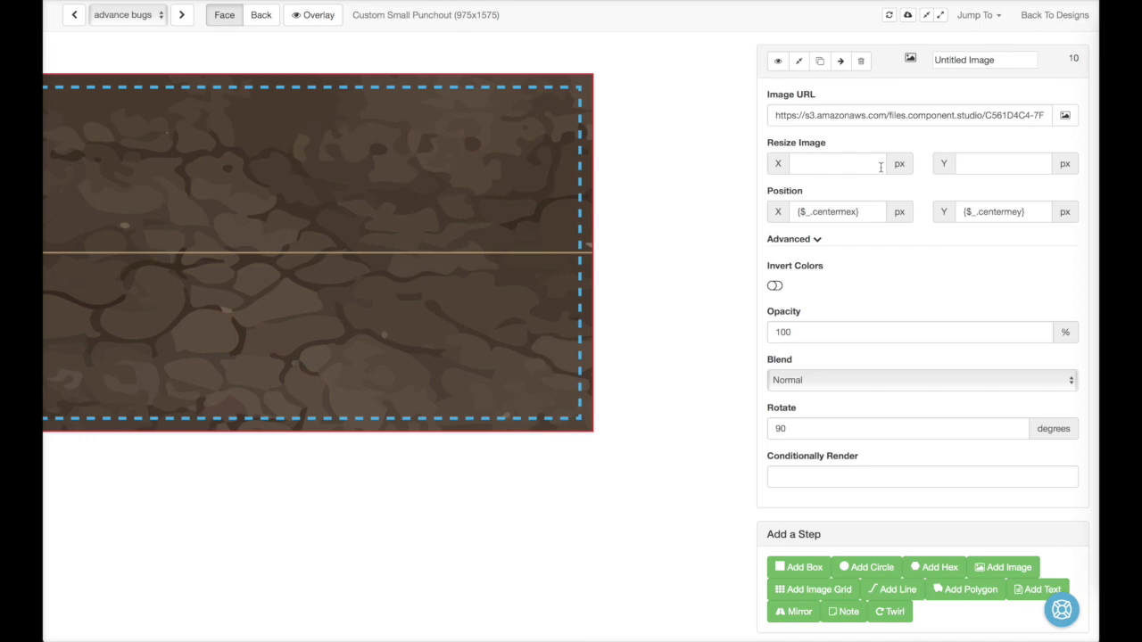
# Step: Rename the image step to Background and collapse it
pyautogui.tripleClick(987, 58)
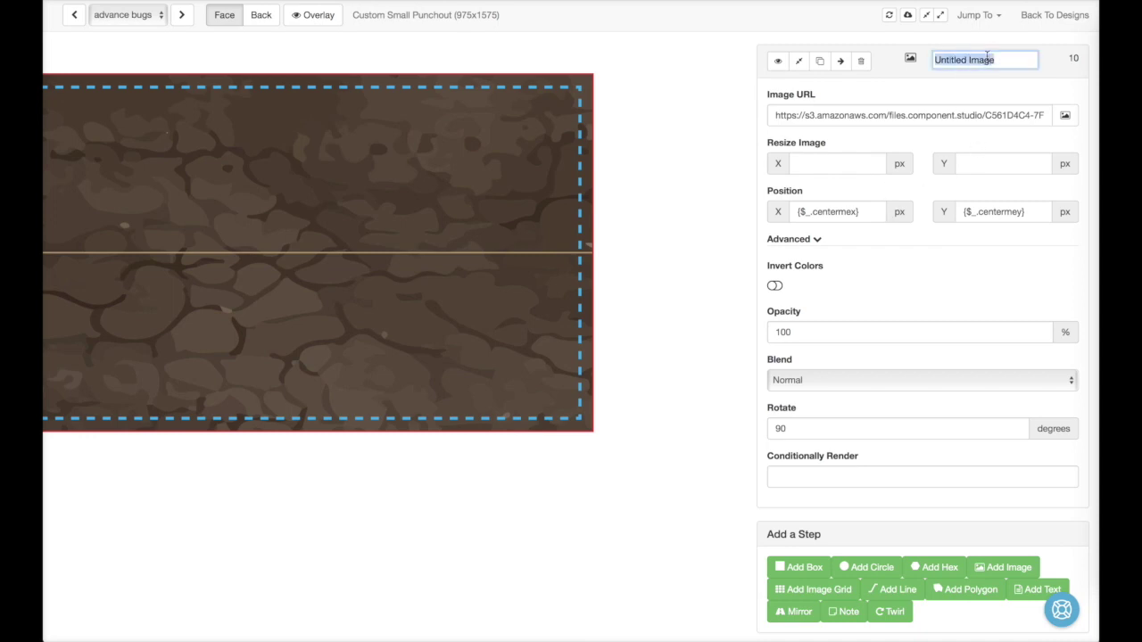
pyautogui.write('Background')
pyautogui.press('Return')
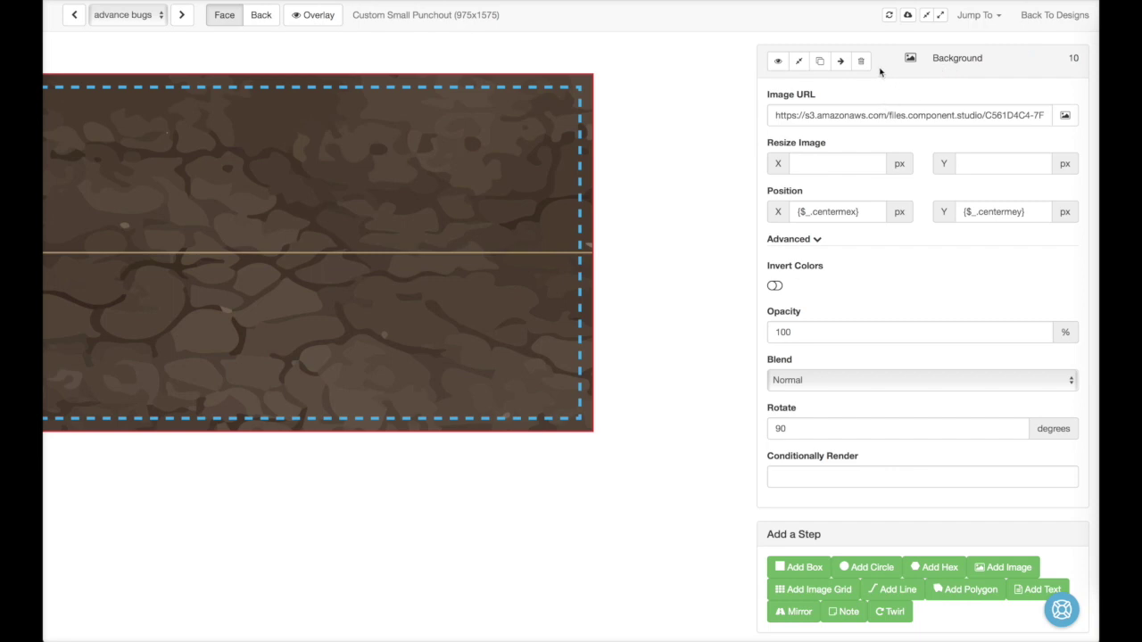
pyautogui.click(798, 61)
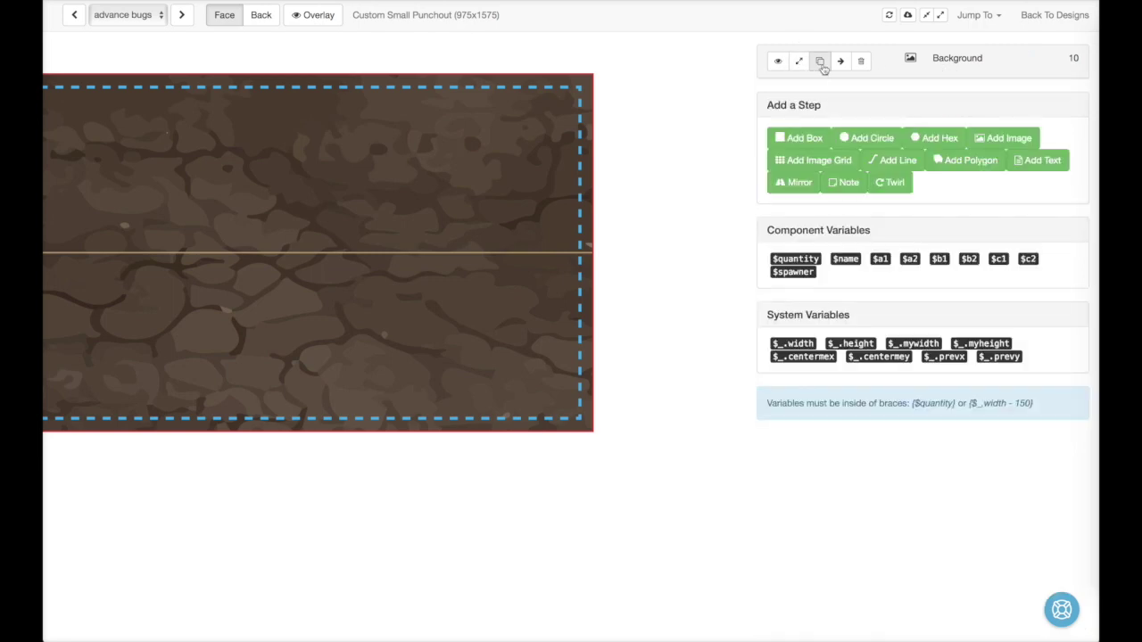
# Step: Duplicate the Background step and name the copy Overlay Cutting Pattern
pyautogui.click(820, 61)
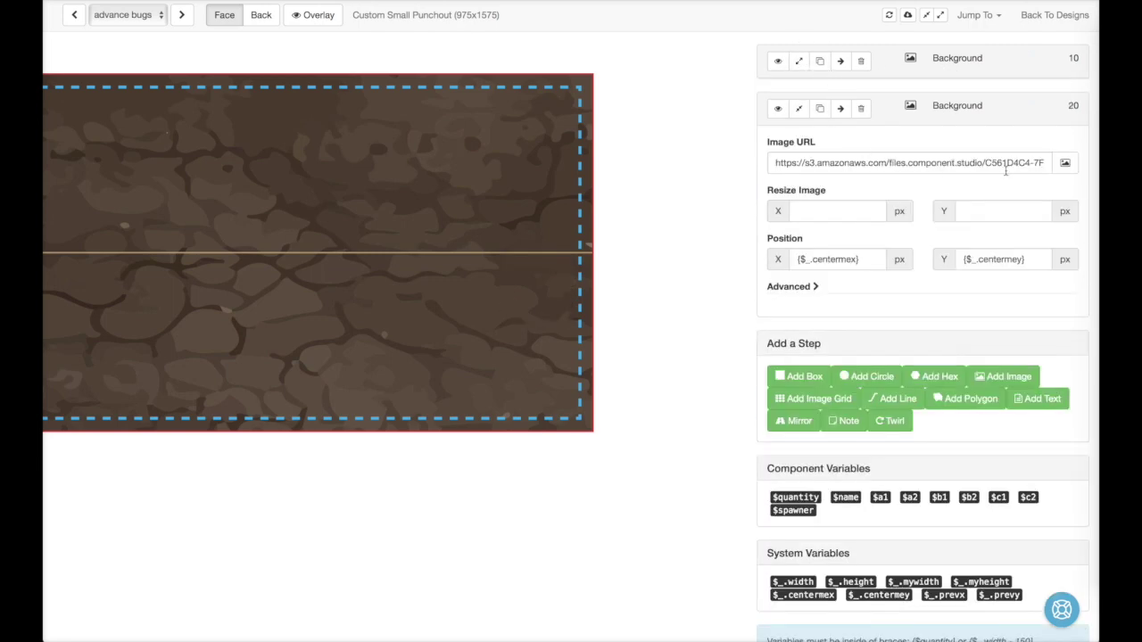
pyautogui.doubleClick(968, 106)
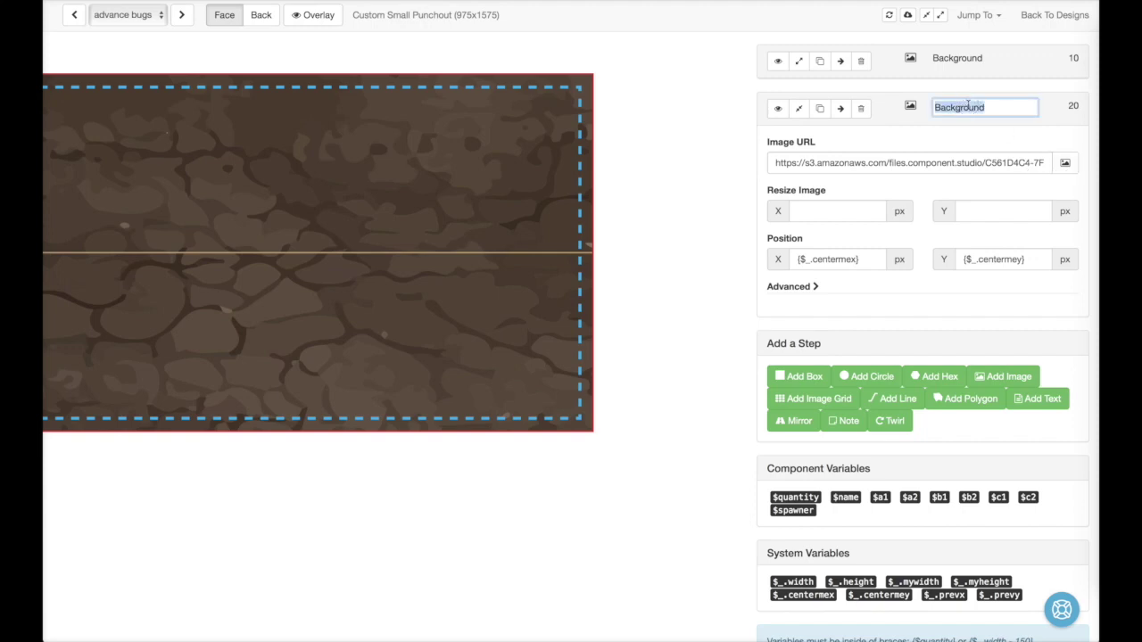
pyautogui.write('Or')
pyautogui.write('erlay Cutting ')
pyautogui.write('Pattern')
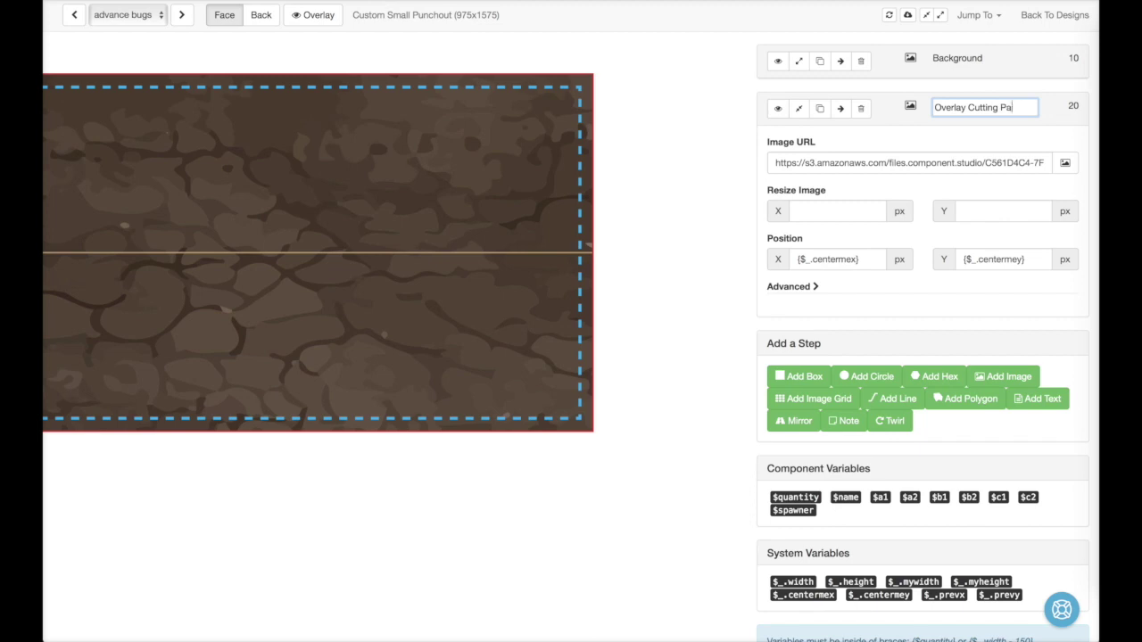
pyautogui.press('Return')
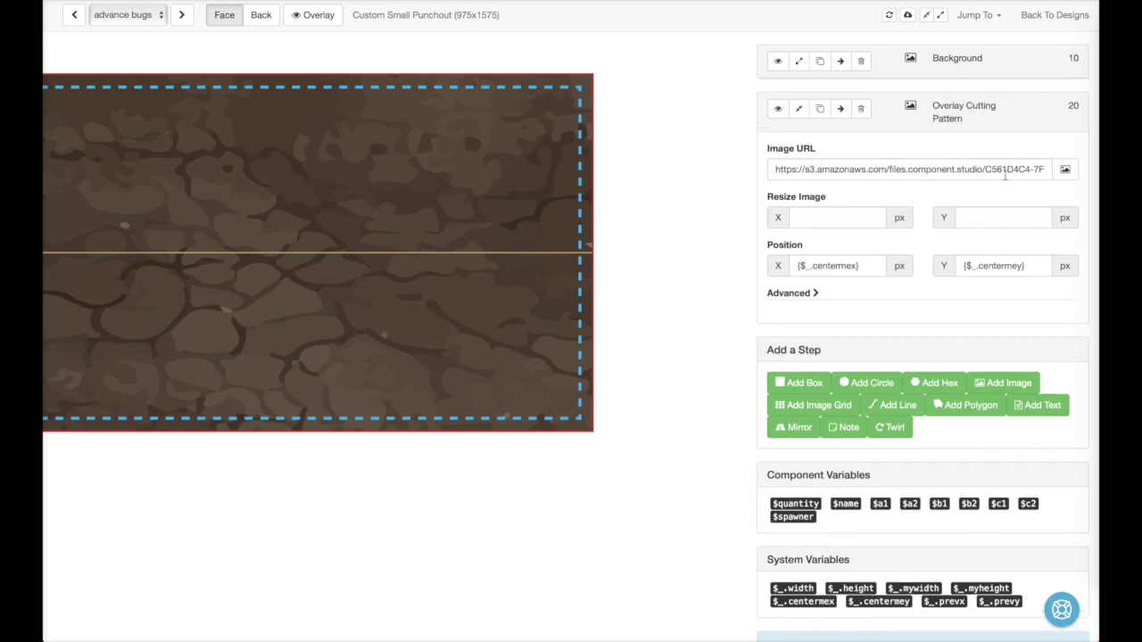
# Step: Give the copy the first cut-pattern image from the Ep4 Tiles folder
pyautogui.click(1064, 168)
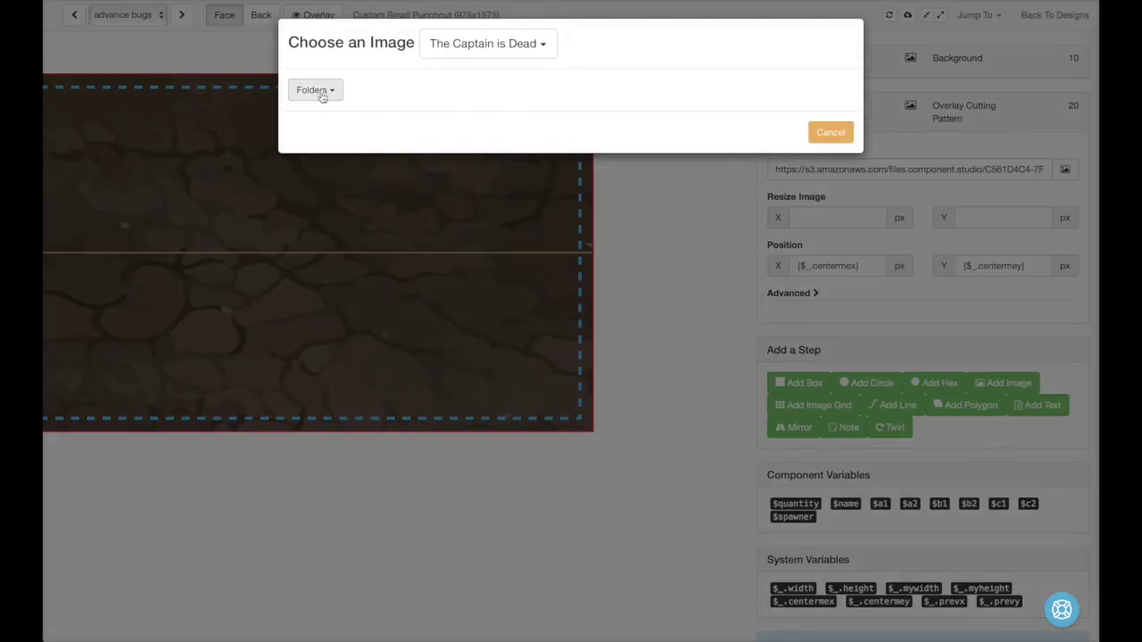
pyautogui.click(322, 91)
pyautogui.click(326, 147)
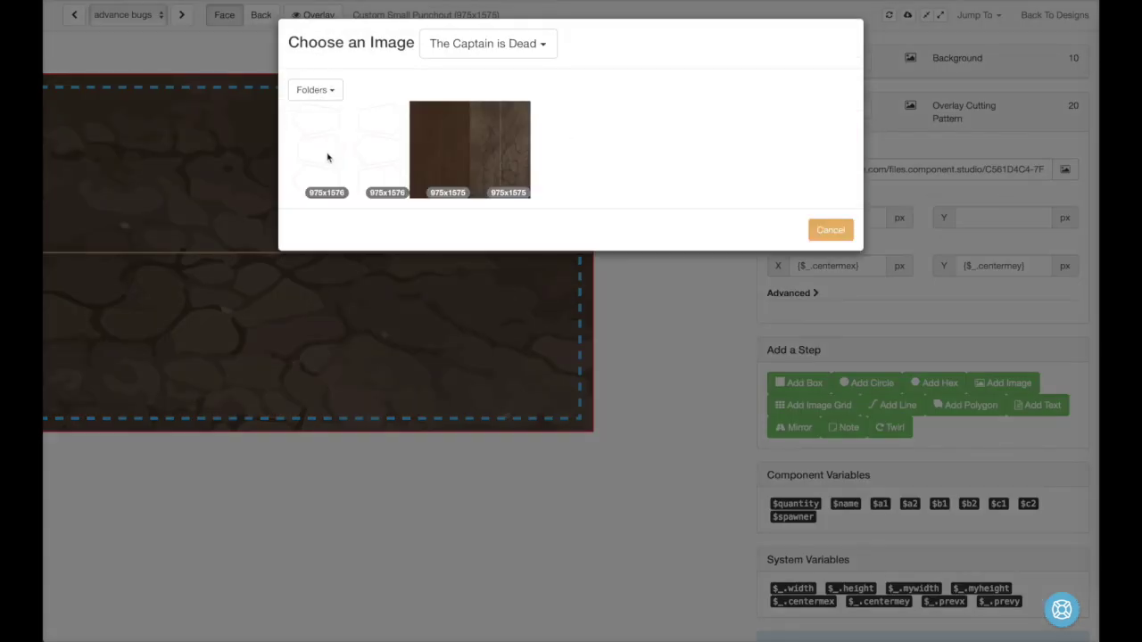
pyautogui.click(330, 164)
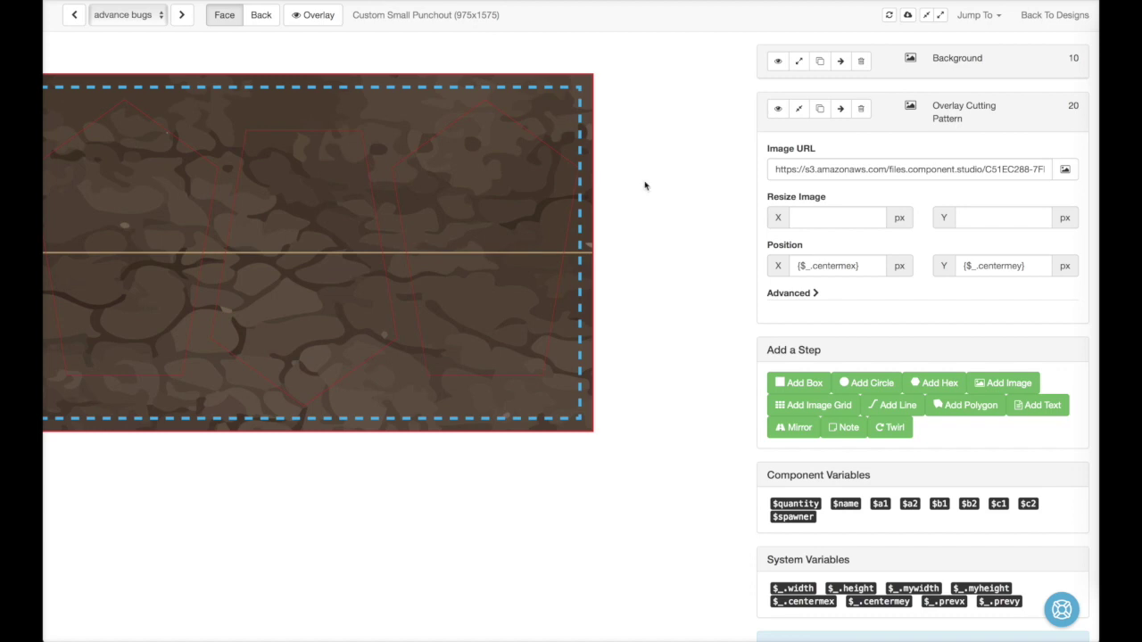
# Step: Toggle both layers off and on to check the cut lines, then collapse the overlay step
pyautogui.click(776, 61)
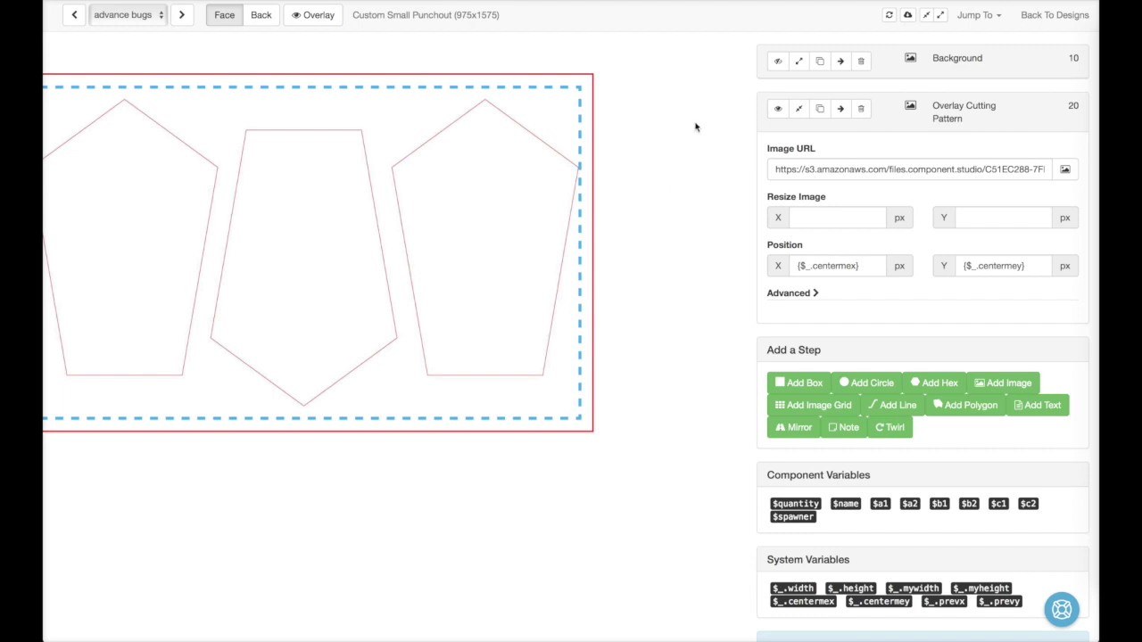
pyautogui.click(777, 62)
pyautogui.click(778, 111)
pyautogui.click(778, 109)
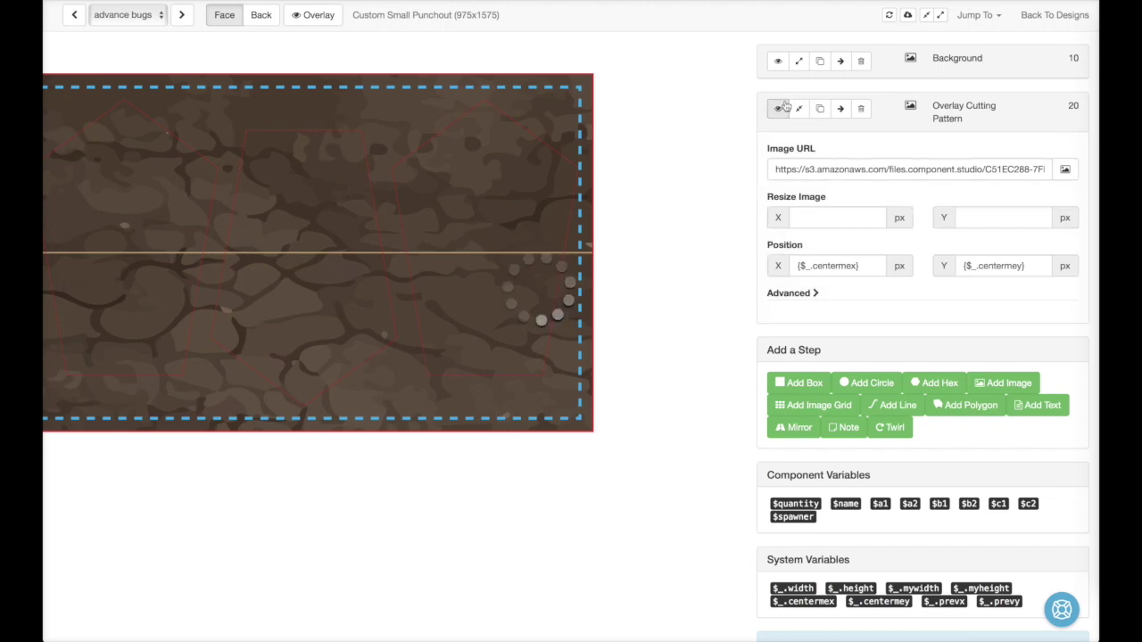
pyautogui.click(799, 111)
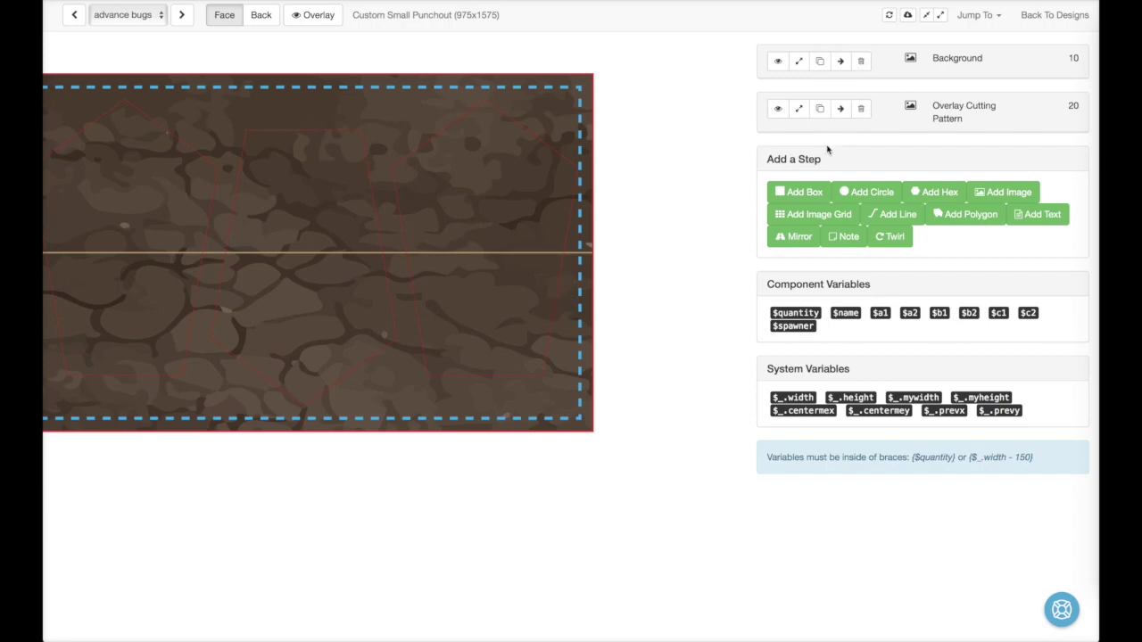
# Step: On the back side, swap the Background image for the darker Ep4 Tiles stone texture
pyautogui.click(260, 15)
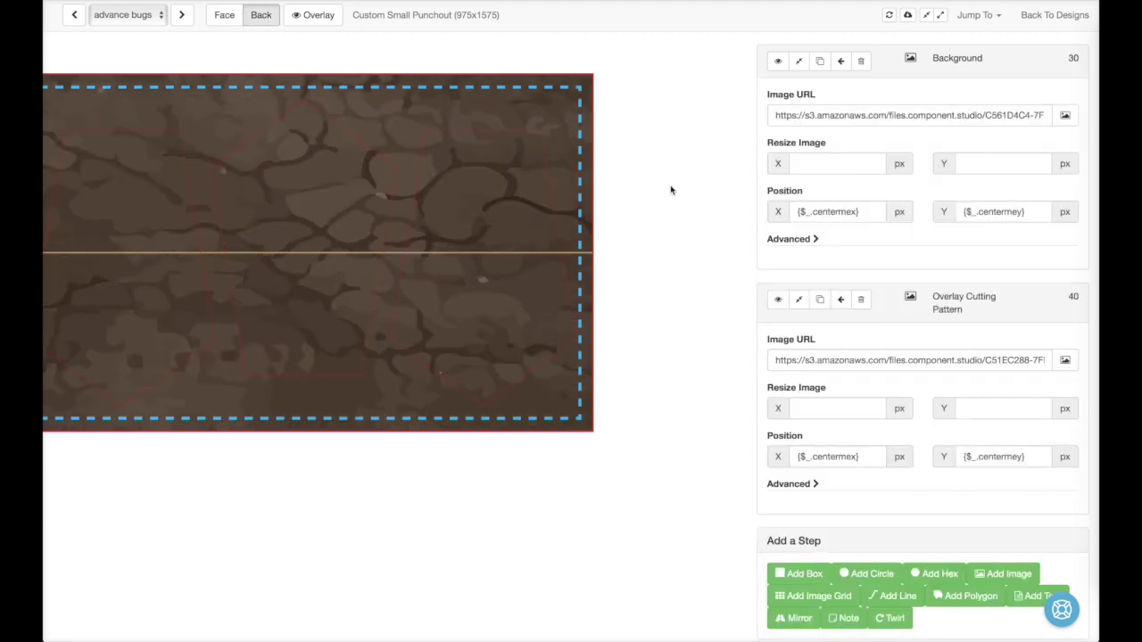
pyautogui.click(1065, 116)
pyautogui.click(317, 91)
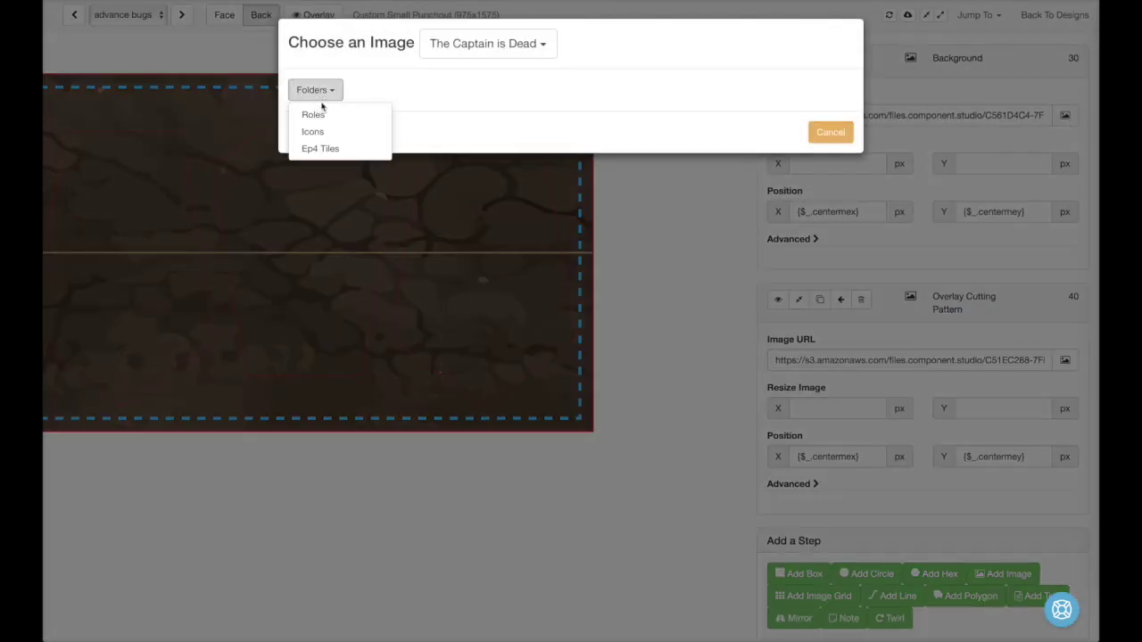
pyautogui.click(336, 149)
pyautogui.click(451, 156)
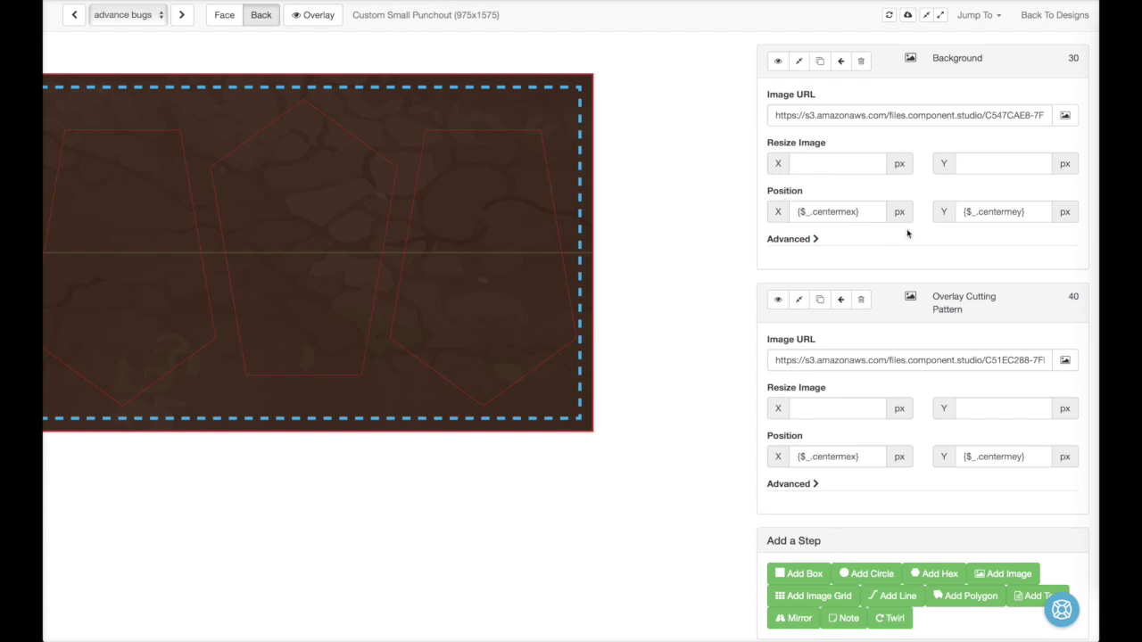
# Step: Switch the back overlay to the second, mirrored cut-pattern image from Ep4 Tiles
pyautogui.click(1065, 359)
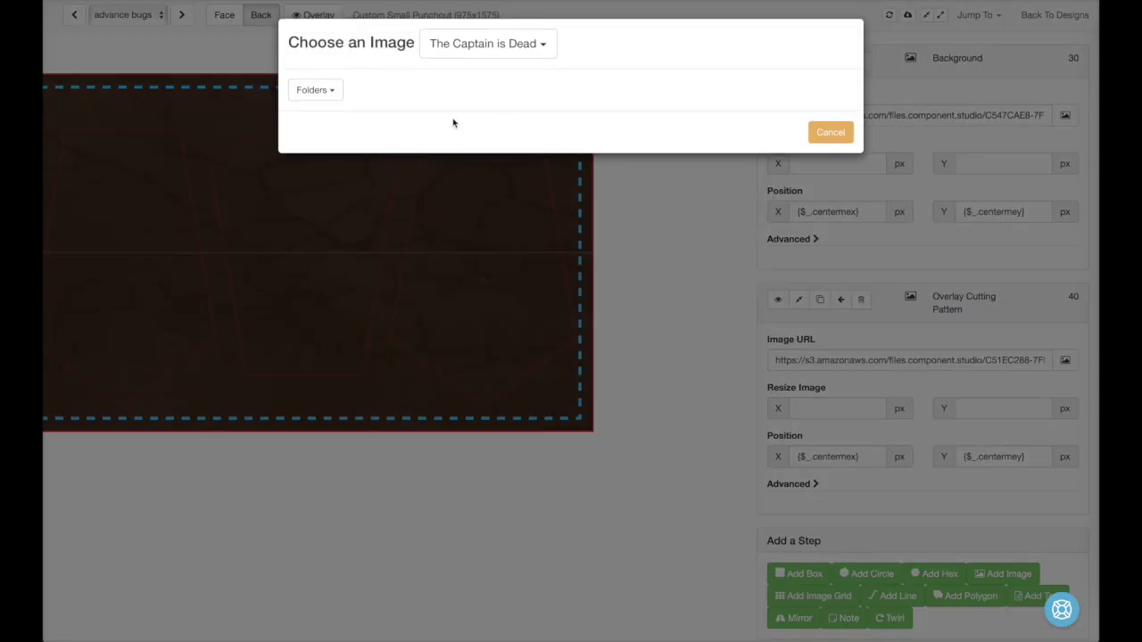
pyautogui.click(325, 92)
pyautogui.click(321, 148)
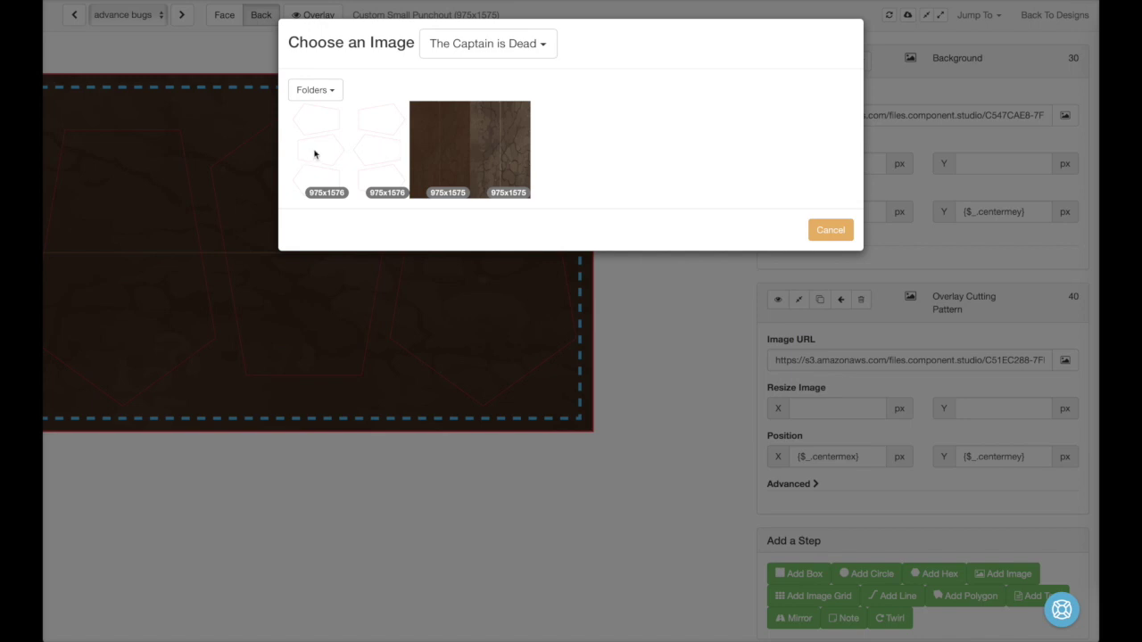
pyautogui.click(383, 146)
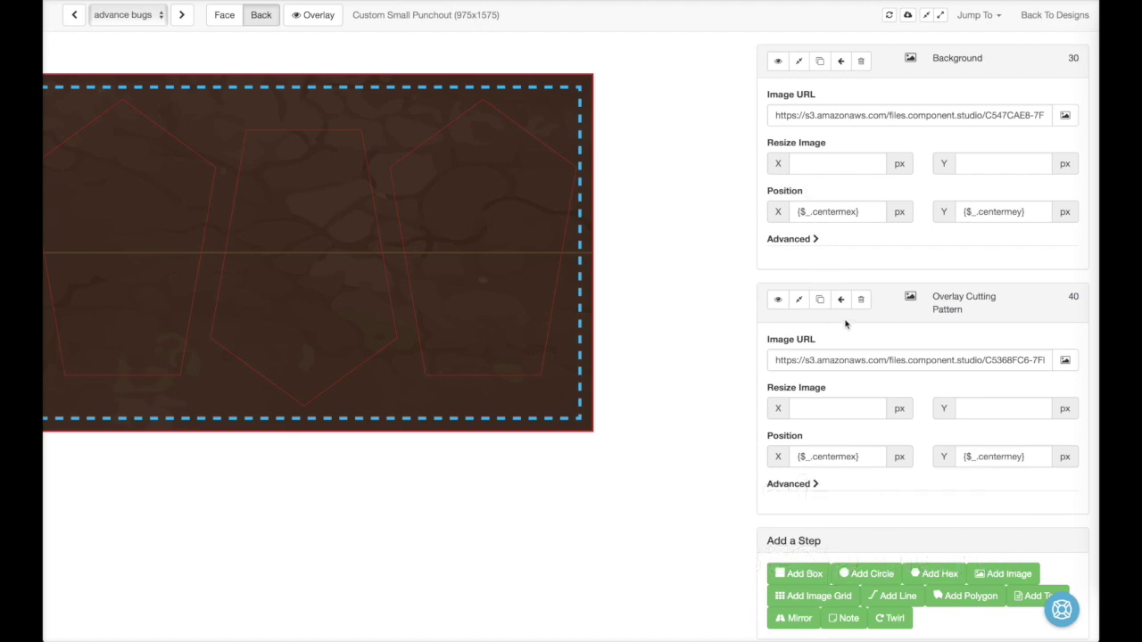
# Step: Collapse both back-side steps, toggle the bleed and cut guides, and return to the face
pyautogui.click(803, 301)
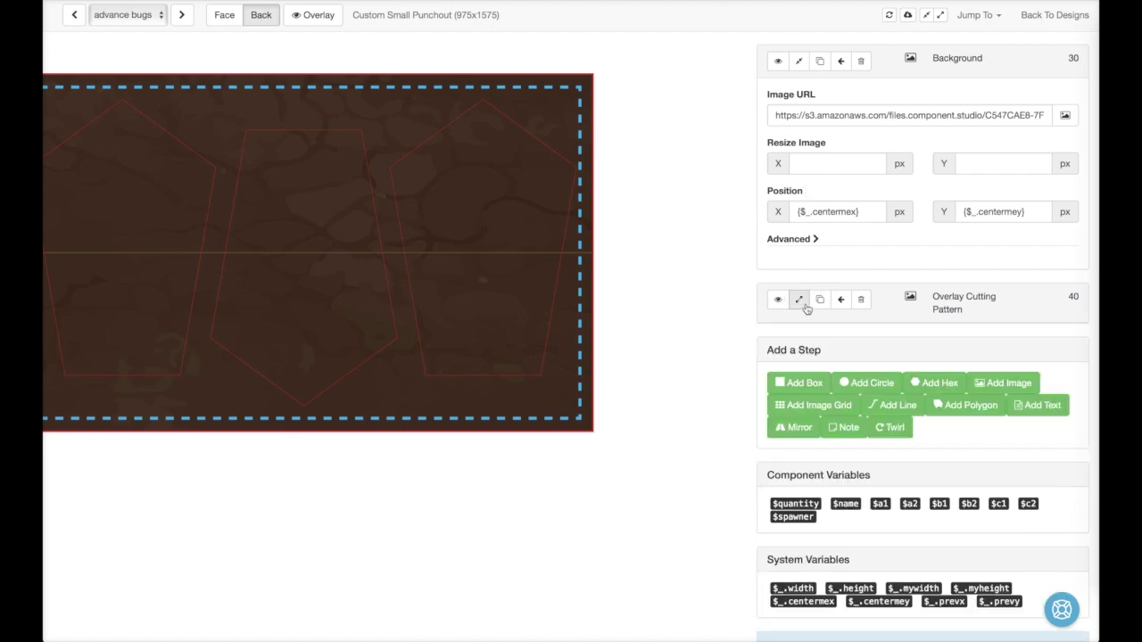
pyautogui.click(798, 60)
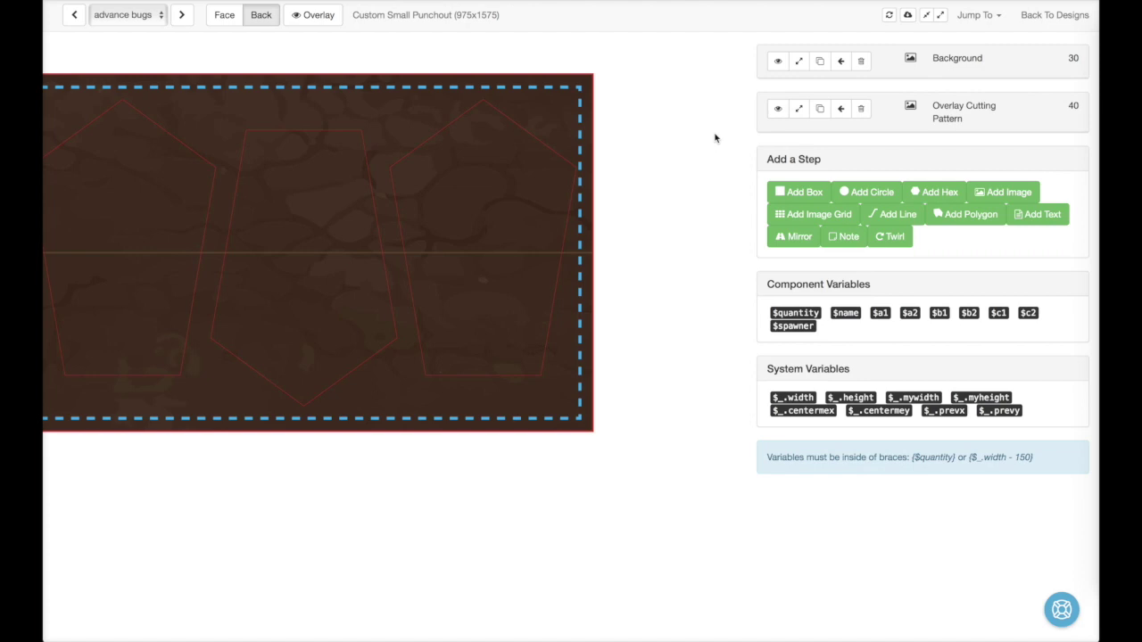
pyautogui.click(314, 21)
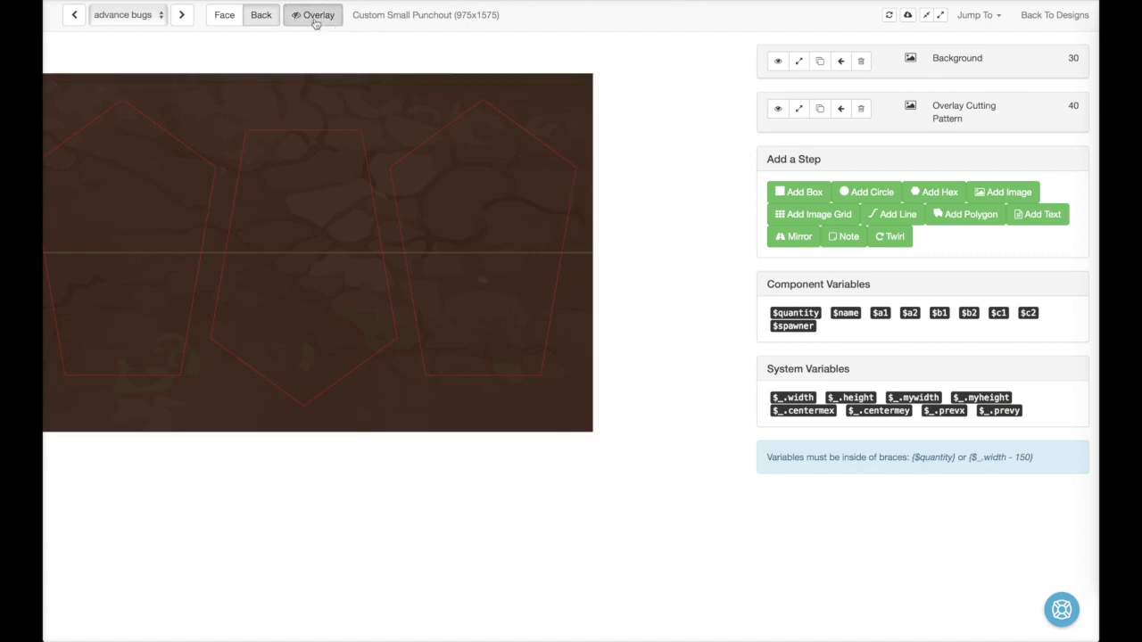
pyautogui.click(314, 22)
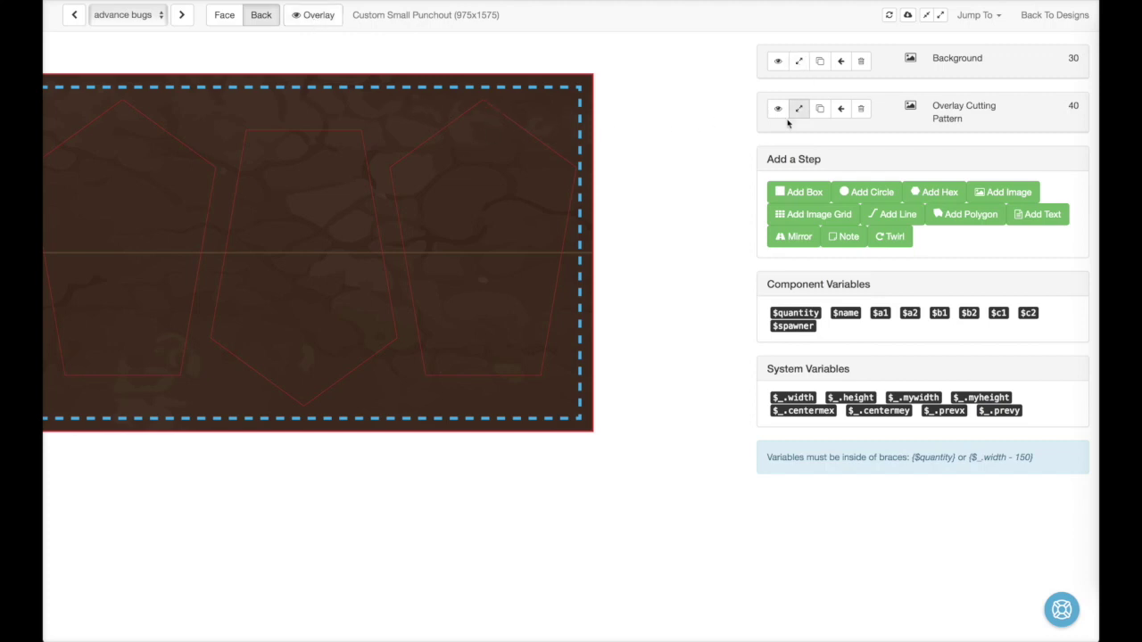
pyautogui.click(223, 14)
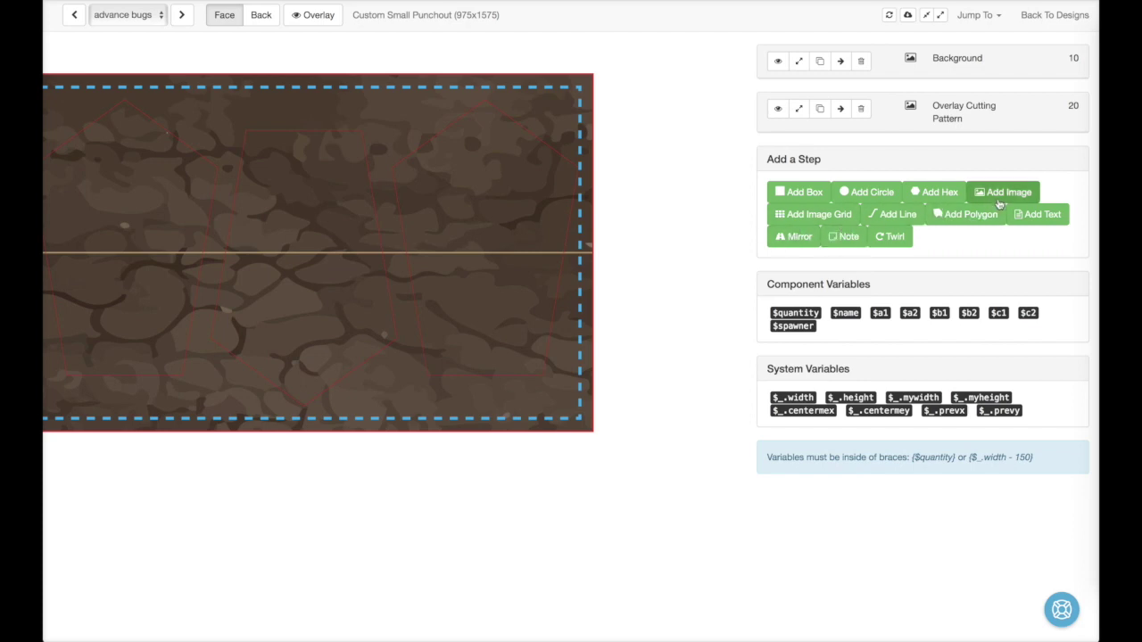
# Step: Add a text step to the face and set its font colour to white (#FFFFFFFF)
pyautogui.click(1035, 214)
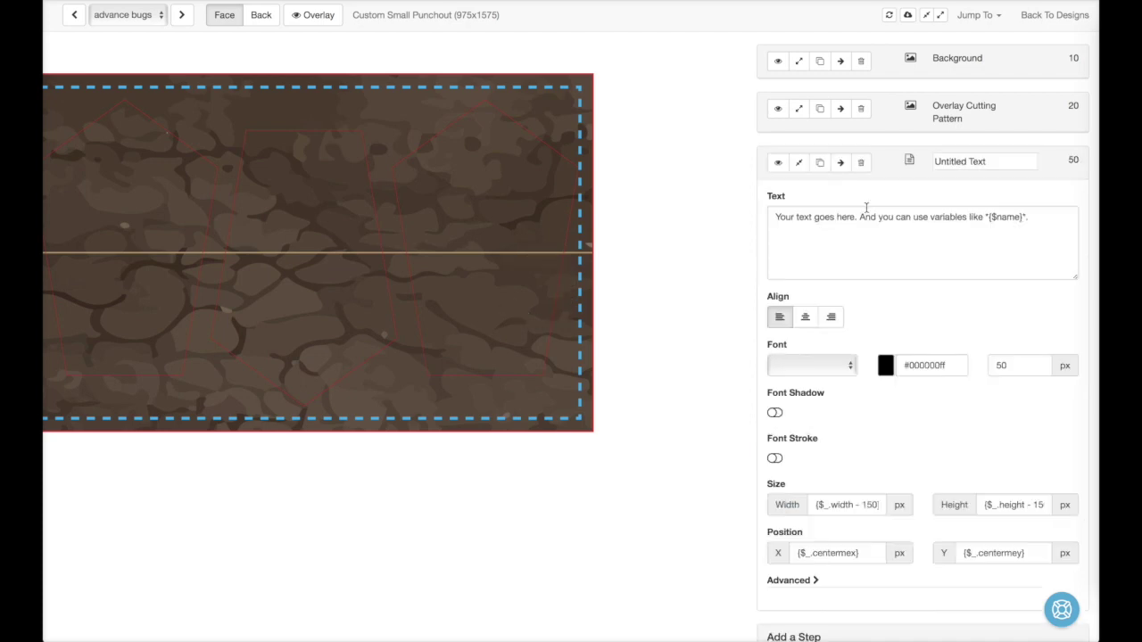
pyautogui.click(920, 365)
pyautogui.click(884, 365)
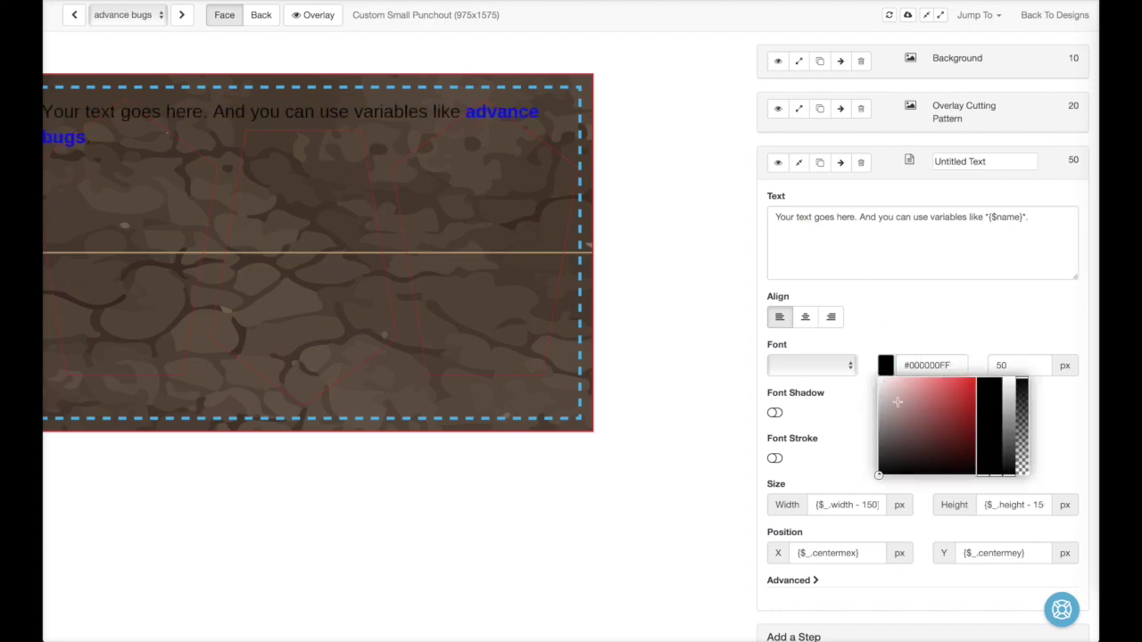
pyautogui.moveTo(917, 406); pyautogui.dragTo(866, 376)
pyautogui.click(889, 337)
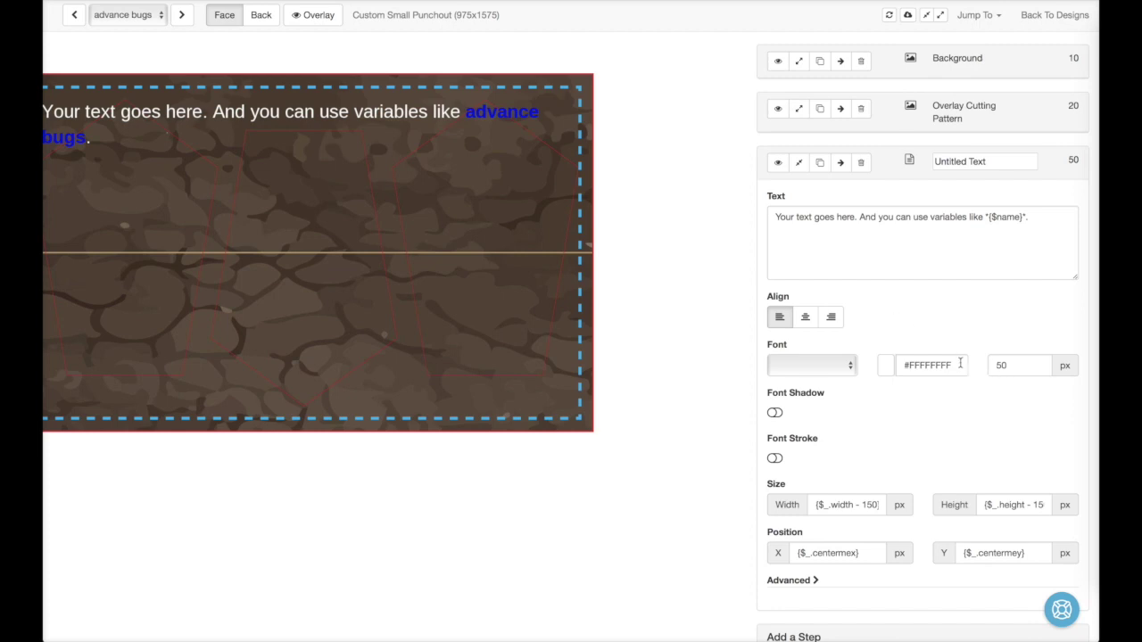
pyautogui.scroll(-2, 940, 341)
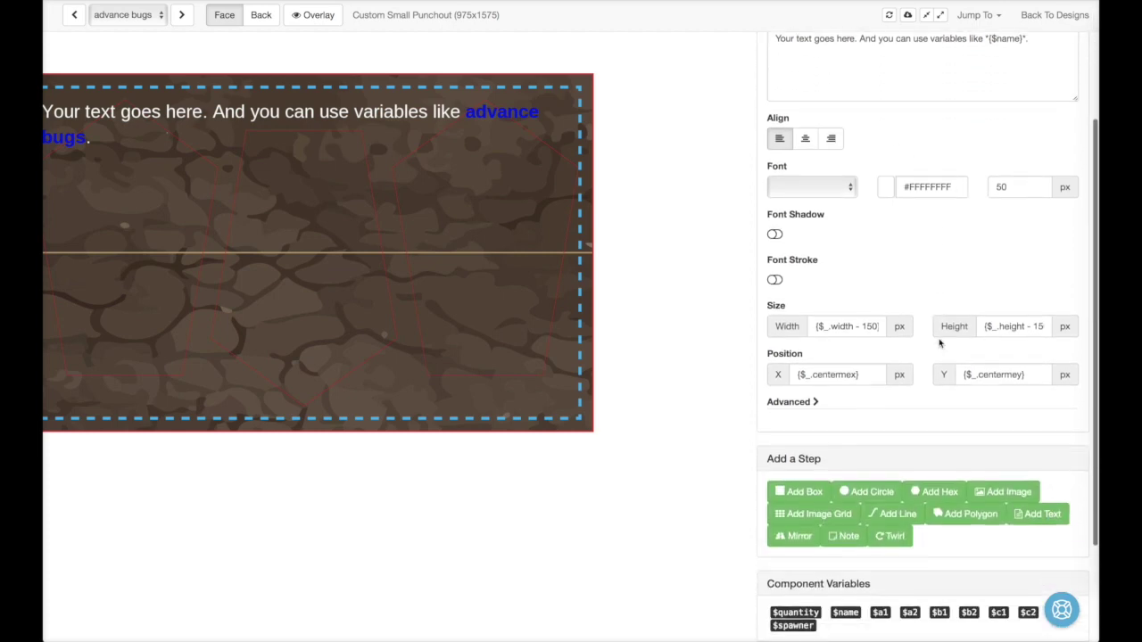
# Step: Show the advanced text options and outline the text area on the canvas
pyautogui.click(815, 403)
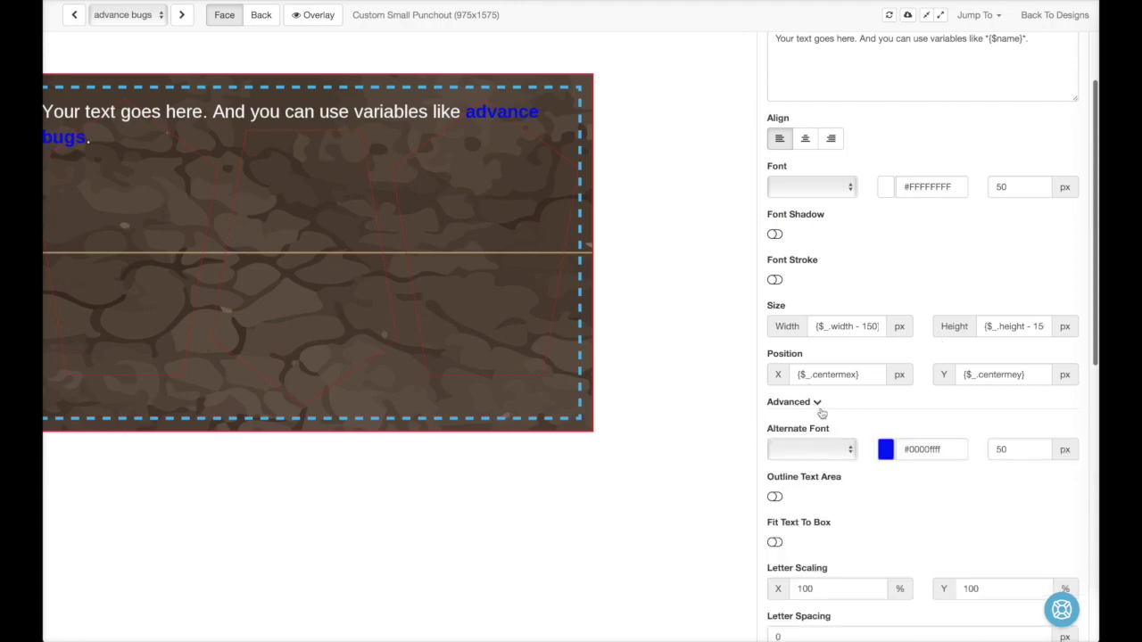
pyautogui.scroll(-1, 841, 448)
pyautogui.scroll(-1, 841, 448)
pyautogui.click(774, 290)
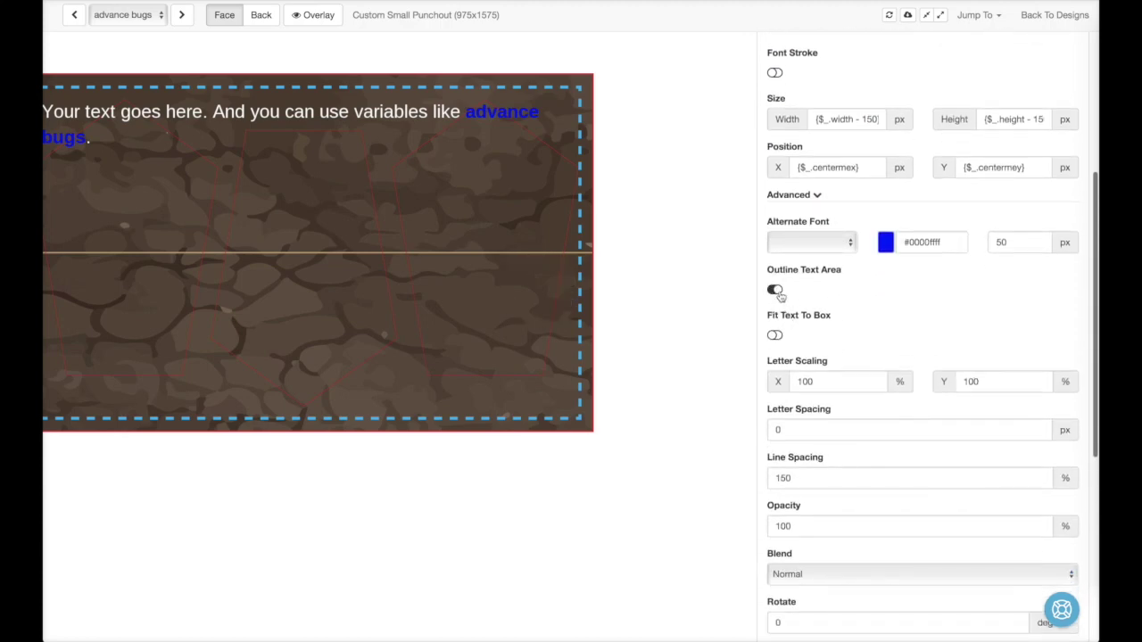
pyautogui.scroll(1, 805, 301)
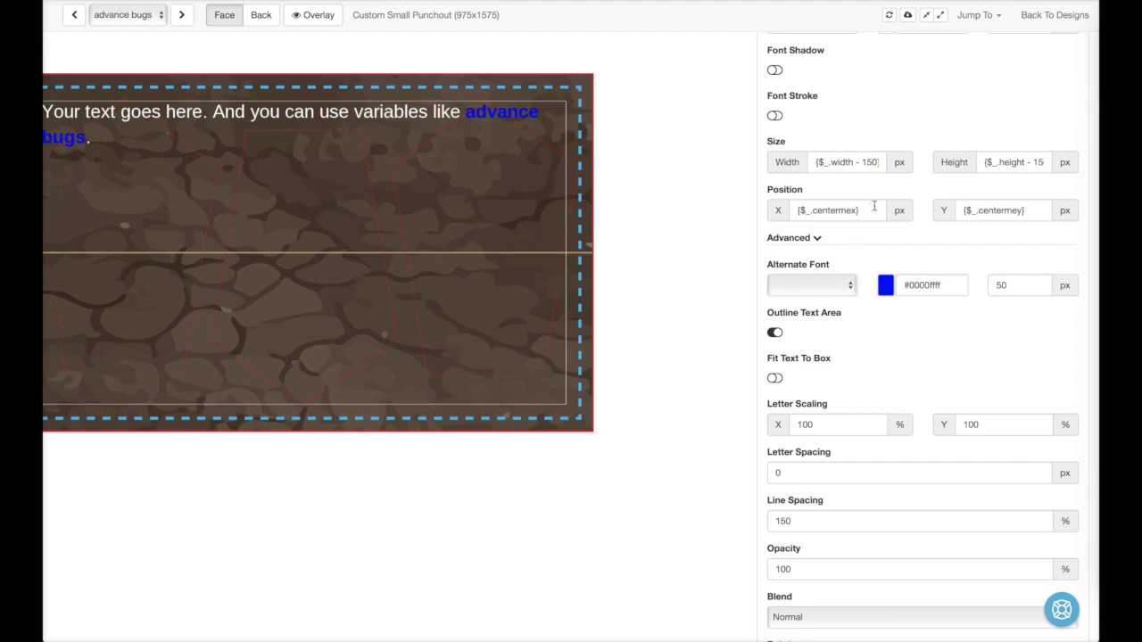
# Step: Size the text box to 400 by 200 px
pyautogui.tripleClick(855, 162)
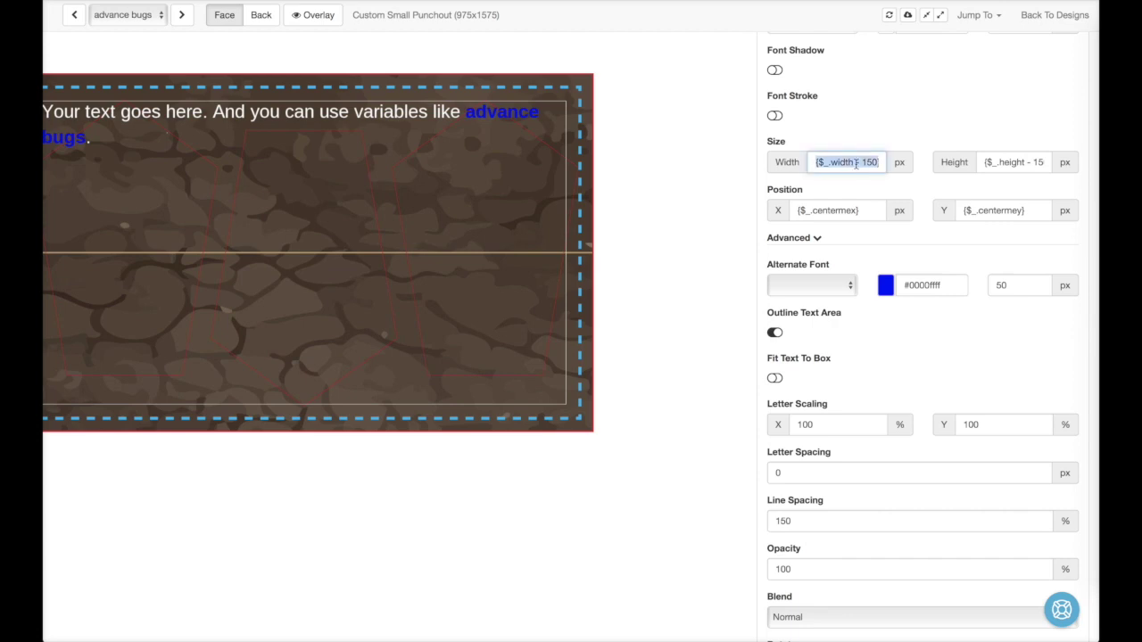
pyautogui.write('300')
pyautogui.press('Tab')
pyautogui.write('20')
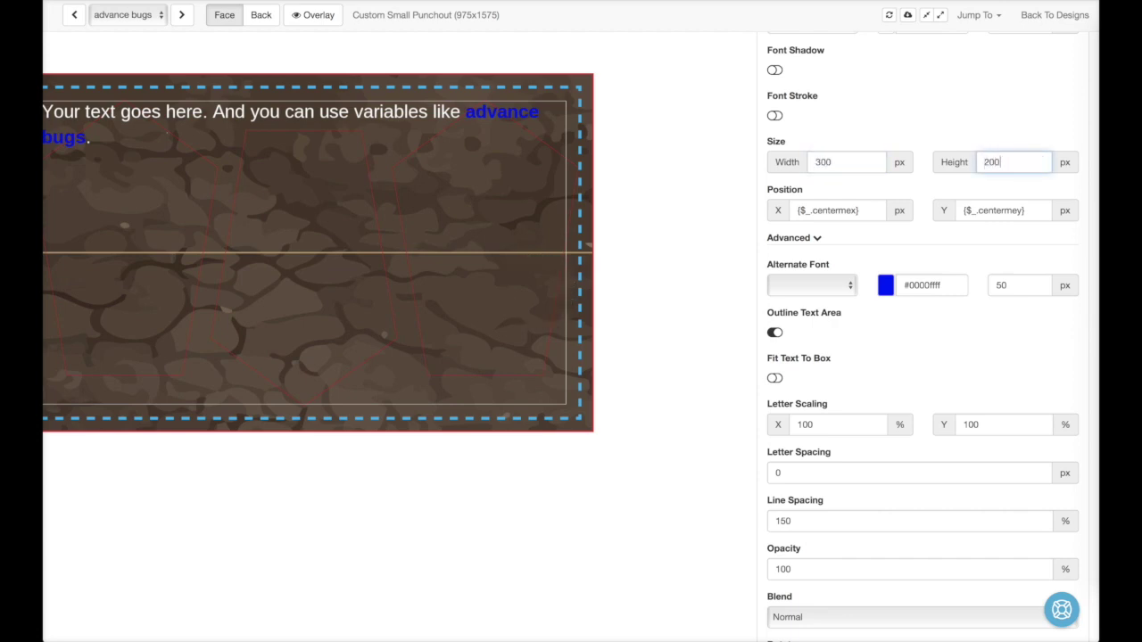
pyautogui.click(860, 147)
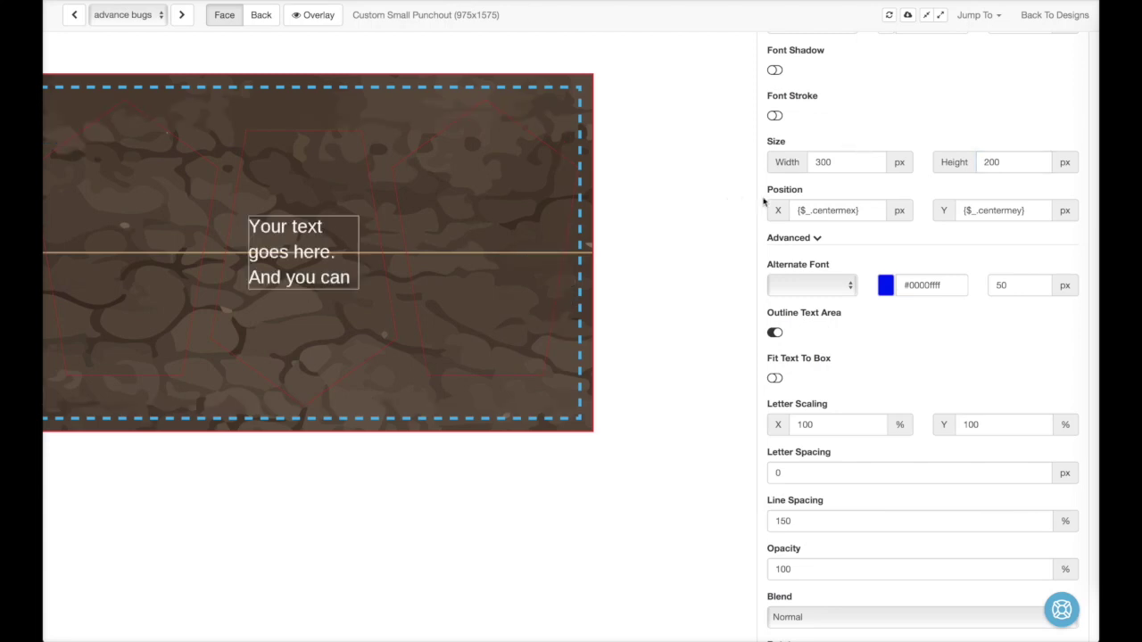
pyautogui.click(818, 162)
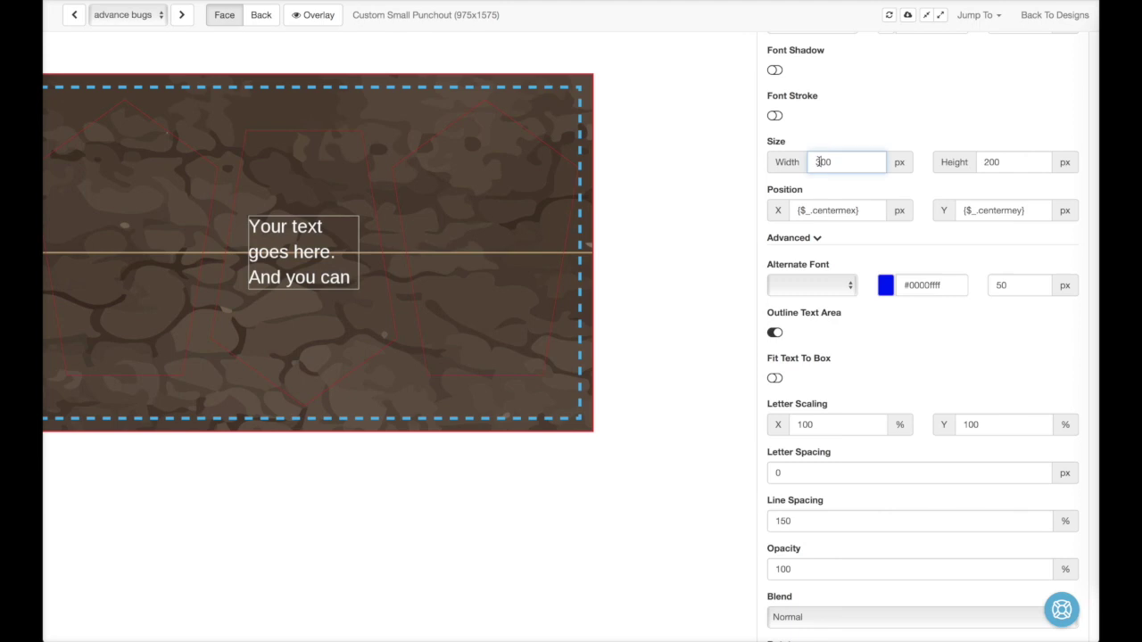
pyautogui.click(849, 147)
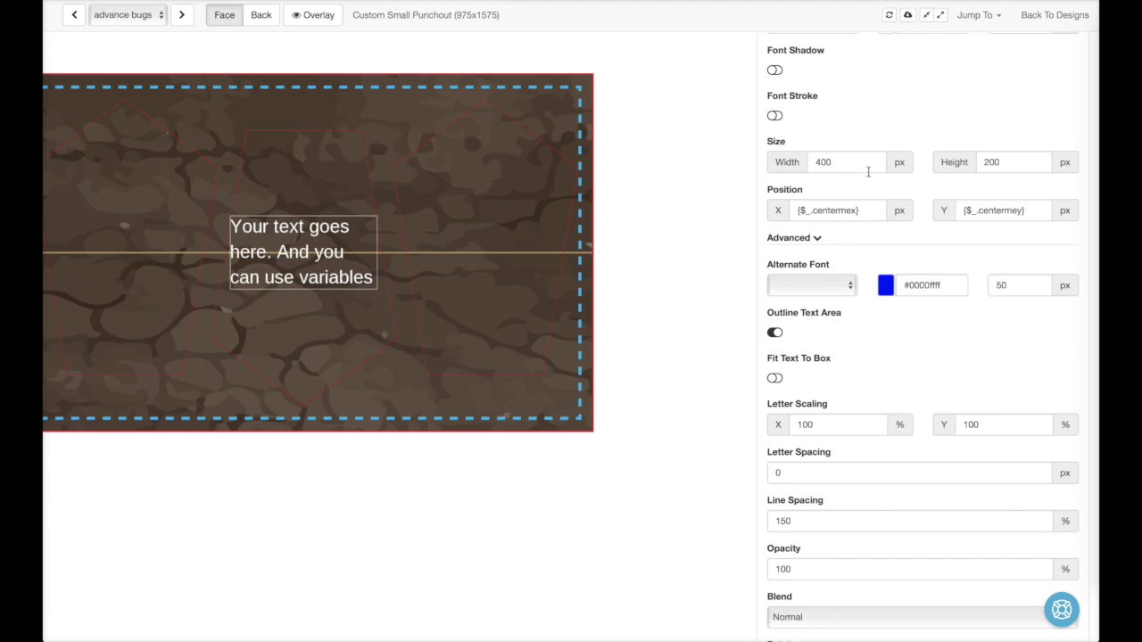
pyautogui.tripleClick(842, 210)
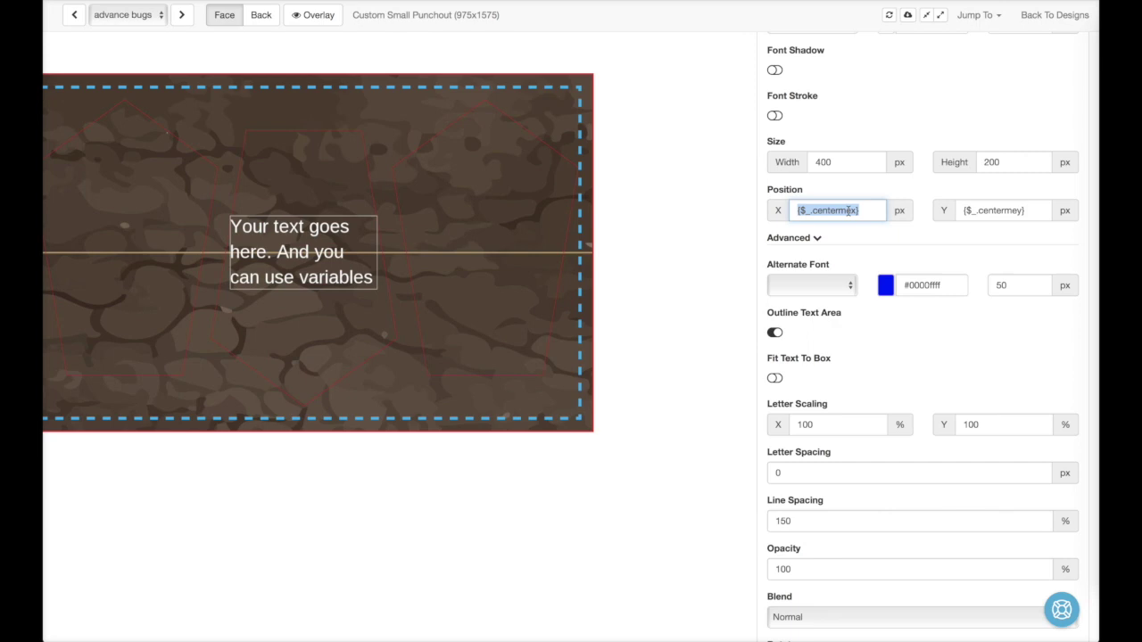
# Step: Place the text box at X 100 px and Y 250 px
pyautogui.write('100')
pyautogui.tripleClick(969, 214)
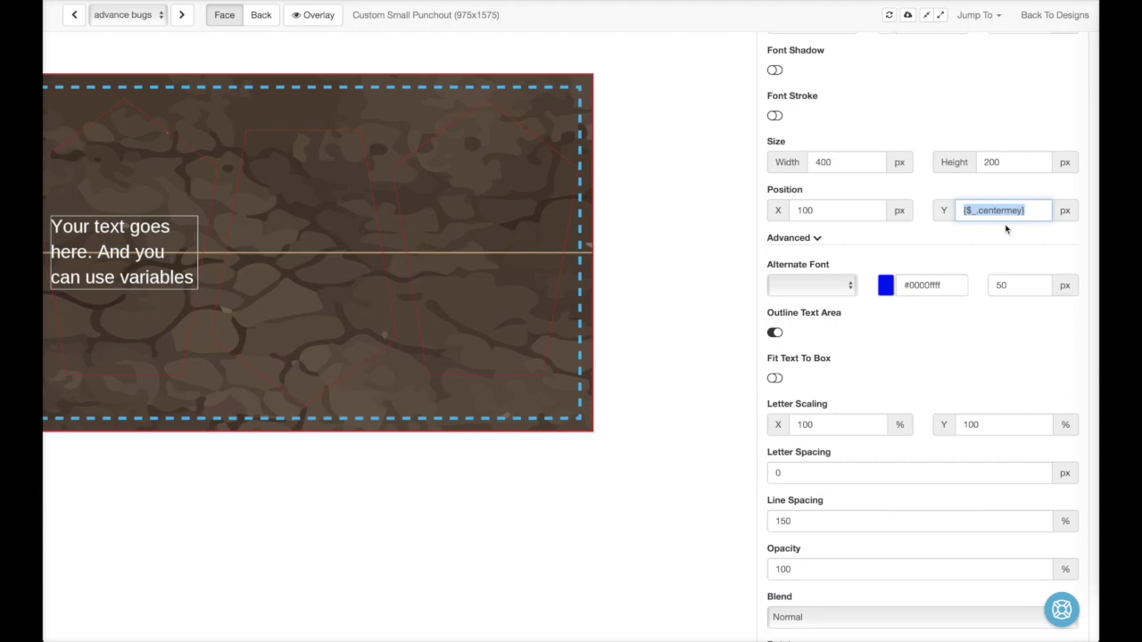
pyautogui.write('200')
pyautogui.click(1002, 194)
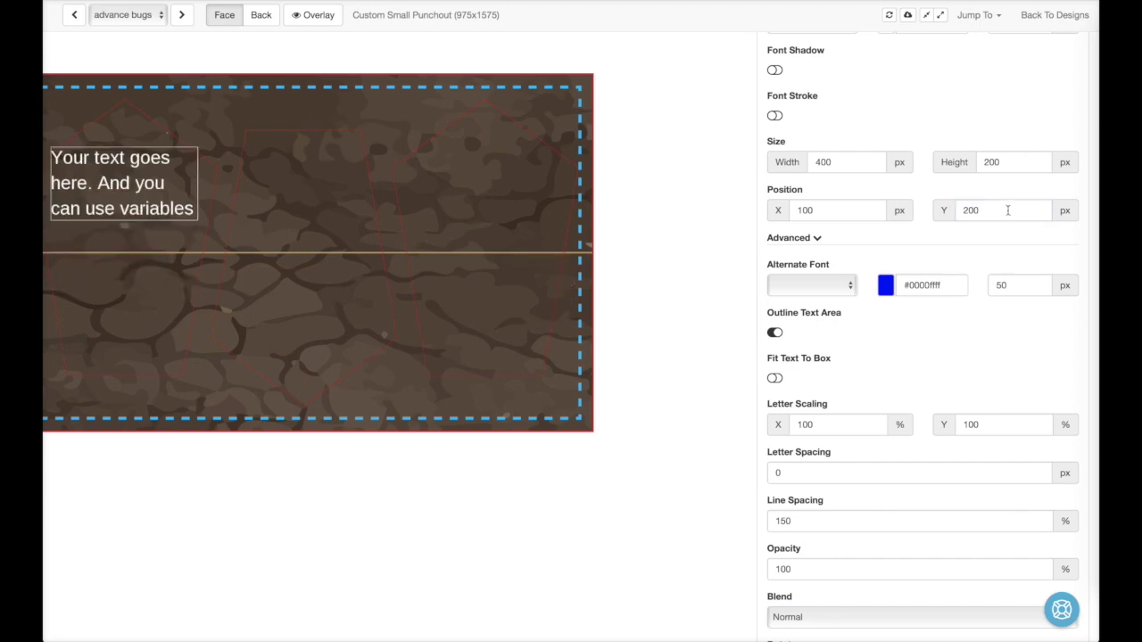
pyautogui.click(968, 211)
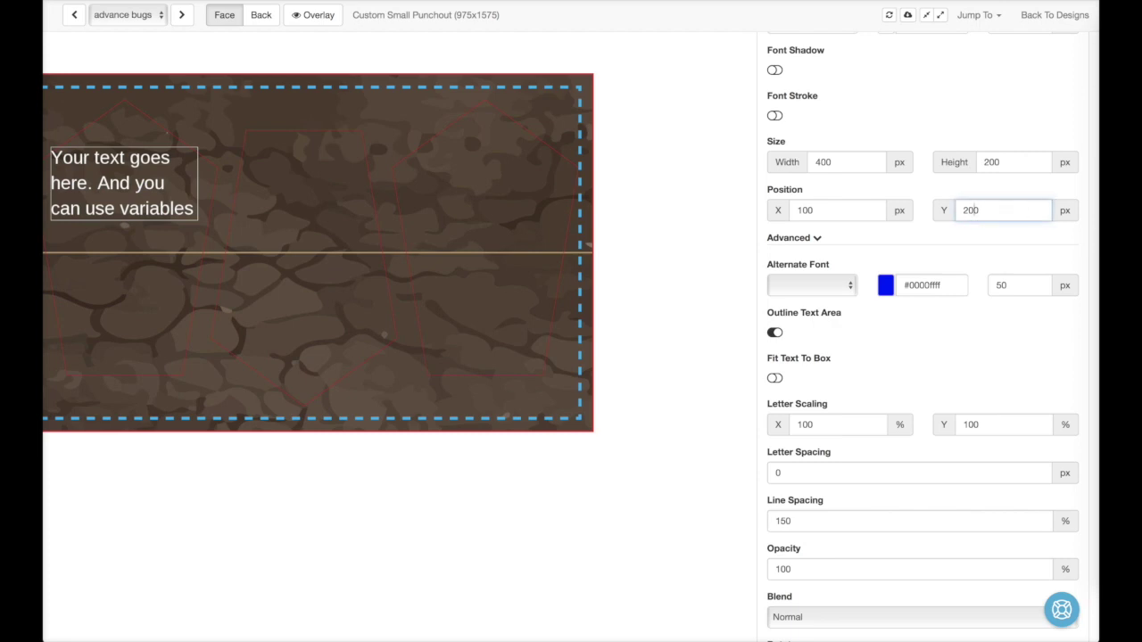
pyautogui.press('BackSpace')
pyautogui.write('5')
pyautogui.click(1037, 193)
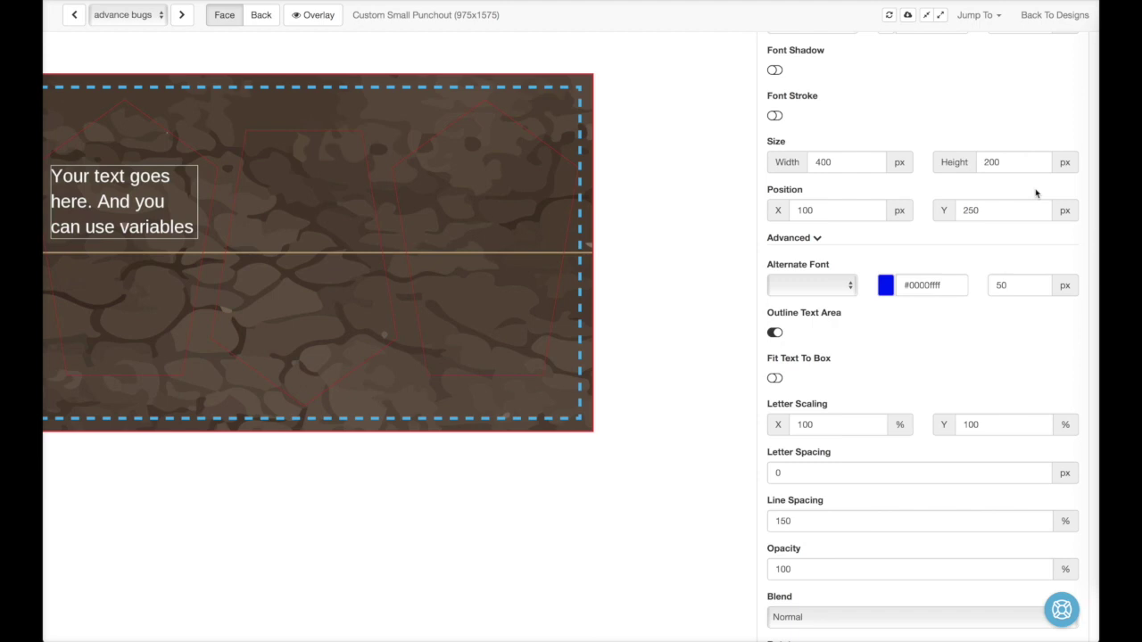
# Step: Replace the text content with {$a1}, showing 'Advance bugs on this path 1 location now.'
pyautogui.scroll(5, 998, 292)
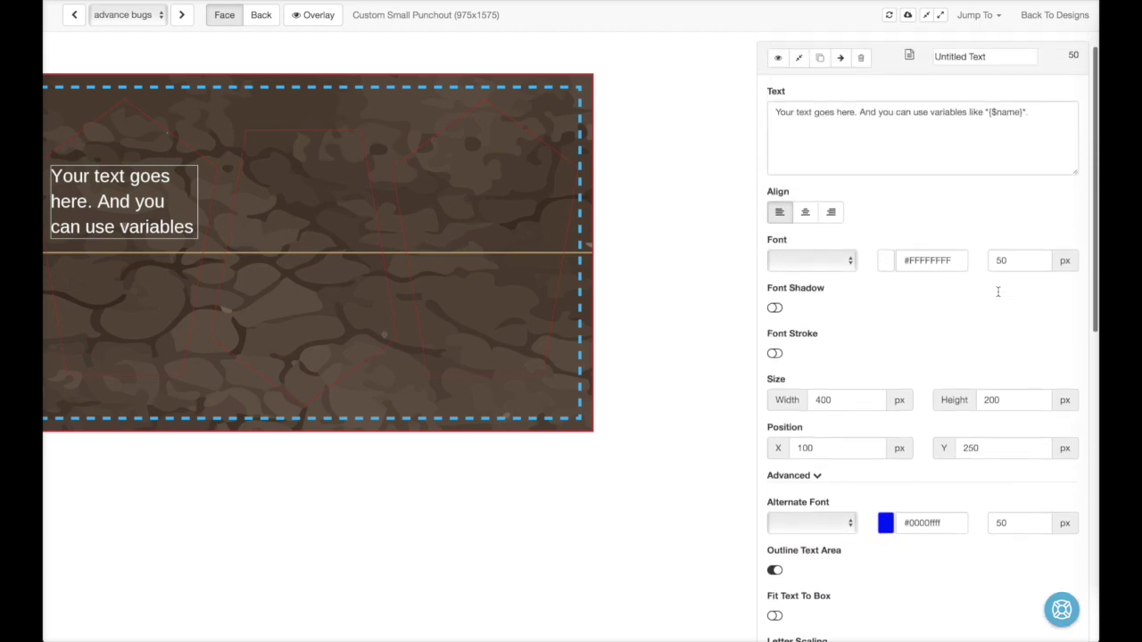
pyautogui.scroll(2, 998, 292)
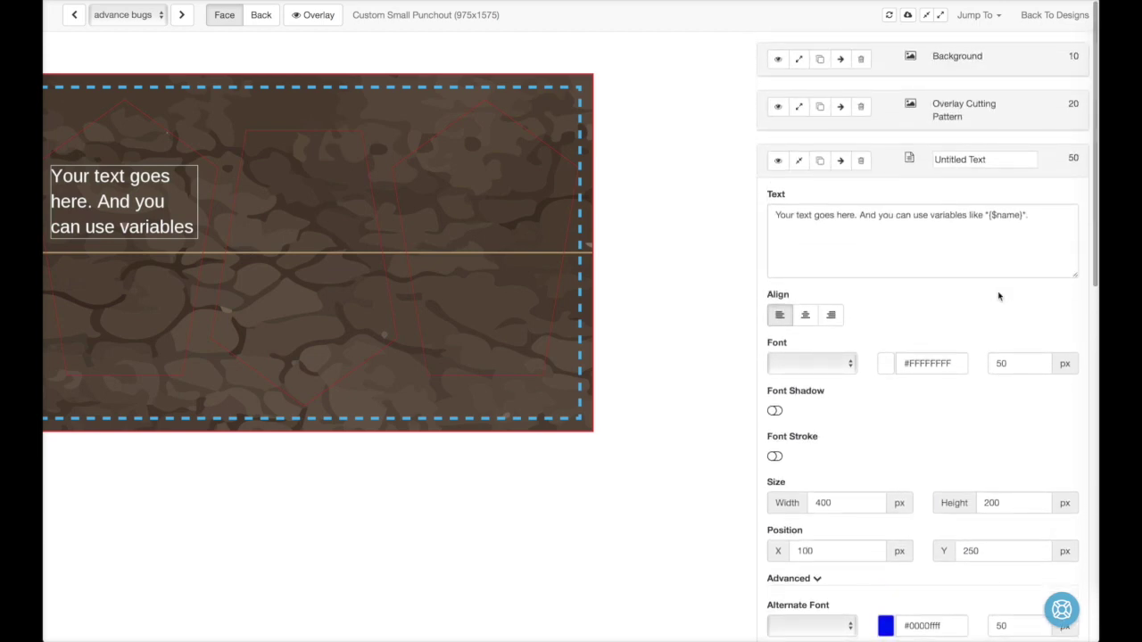
pyautogui.scroll(-2, 998, 296)
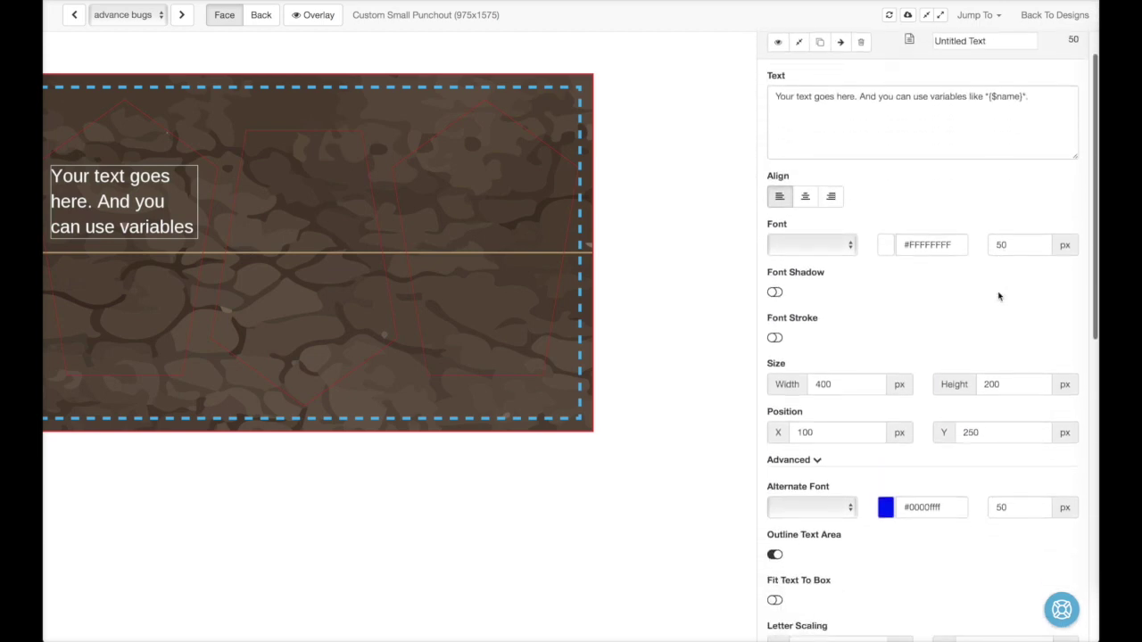
pyautogui.scroll(-5, 998, 296)
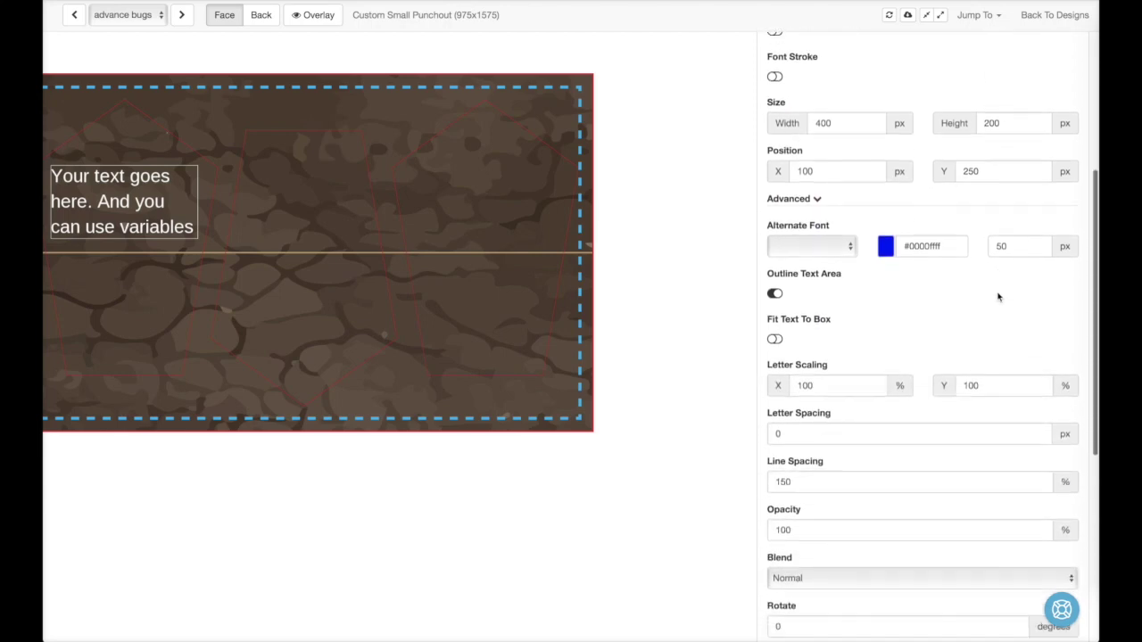
pyautogui.scroll(-8, 998, 296)
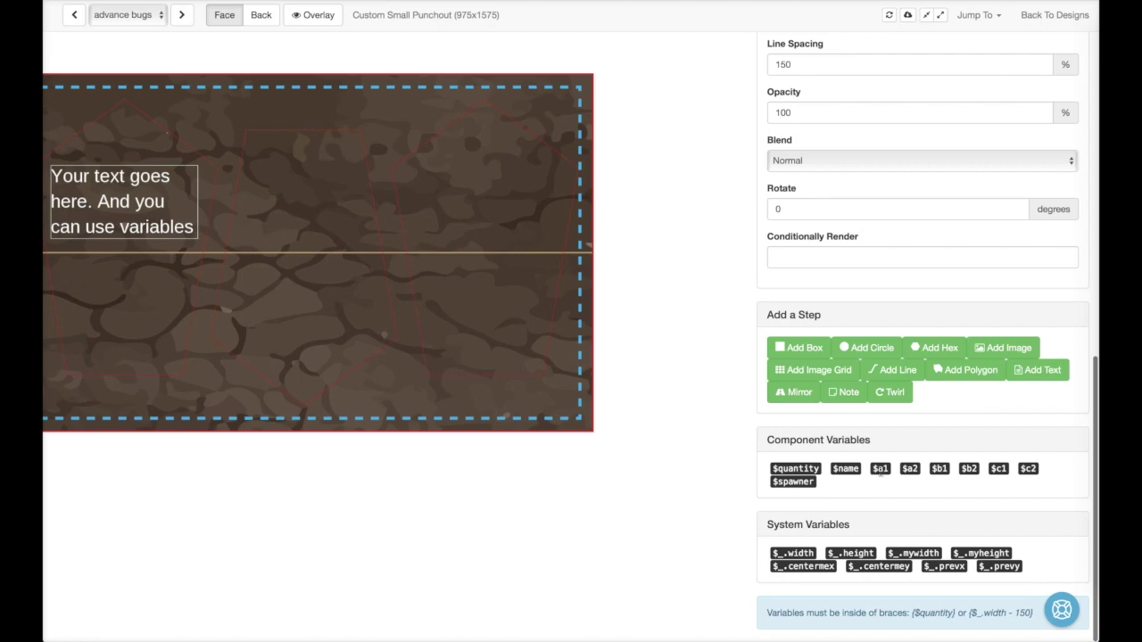
pyautogui.scroll(14, 902, 456)
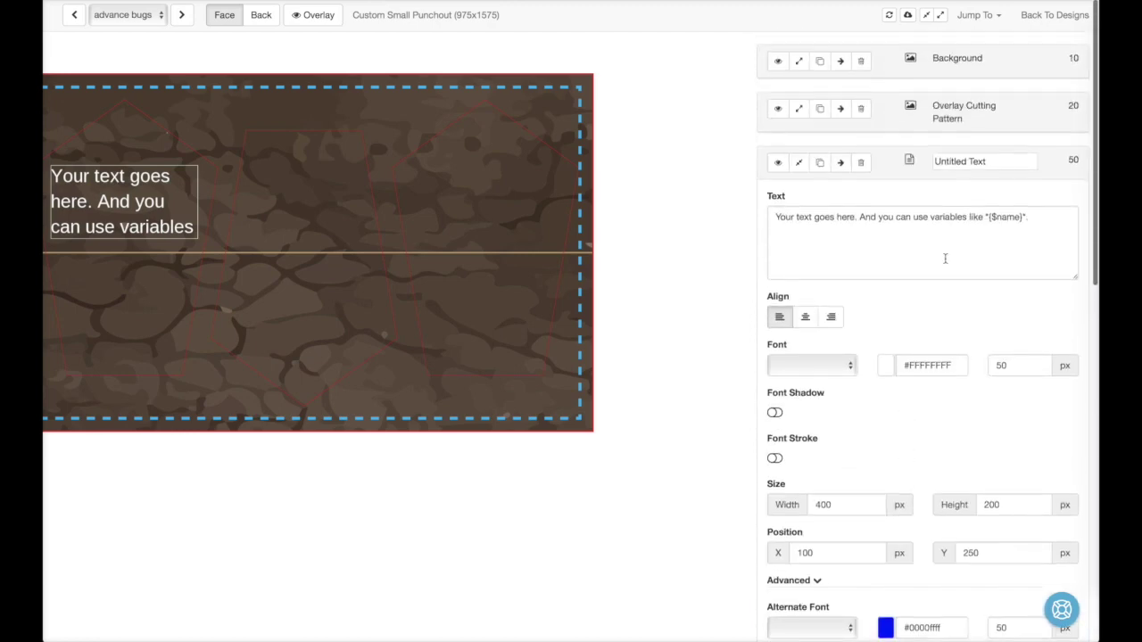
pyautogui.click(968, 249)
pyautogui.hotkey('ctrl', 'a')
pyautogui.write('{$a1}')
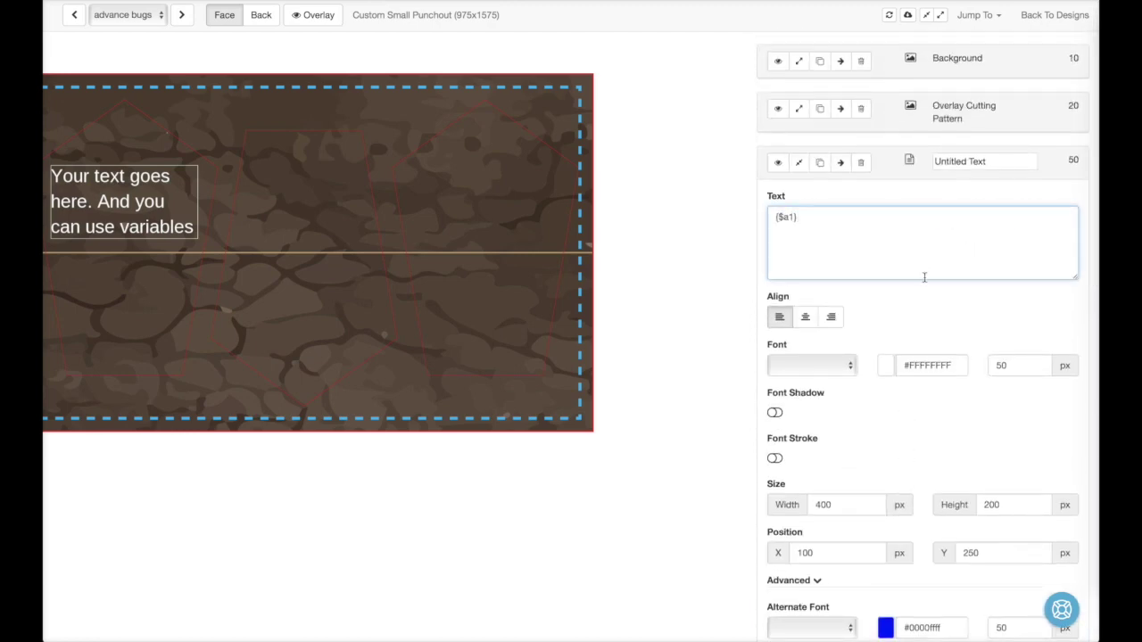
pyautogui.click(932, 197)
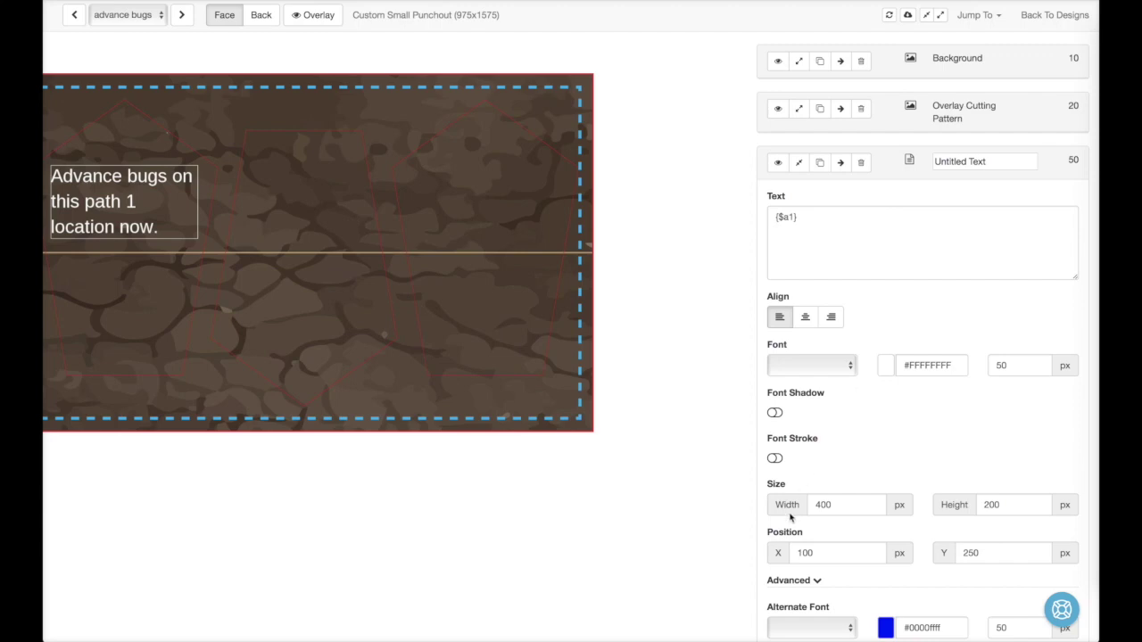
# Step: Turn on Fit Text To Box for the text step
pyautogui.scroll(-4, 780, 543)
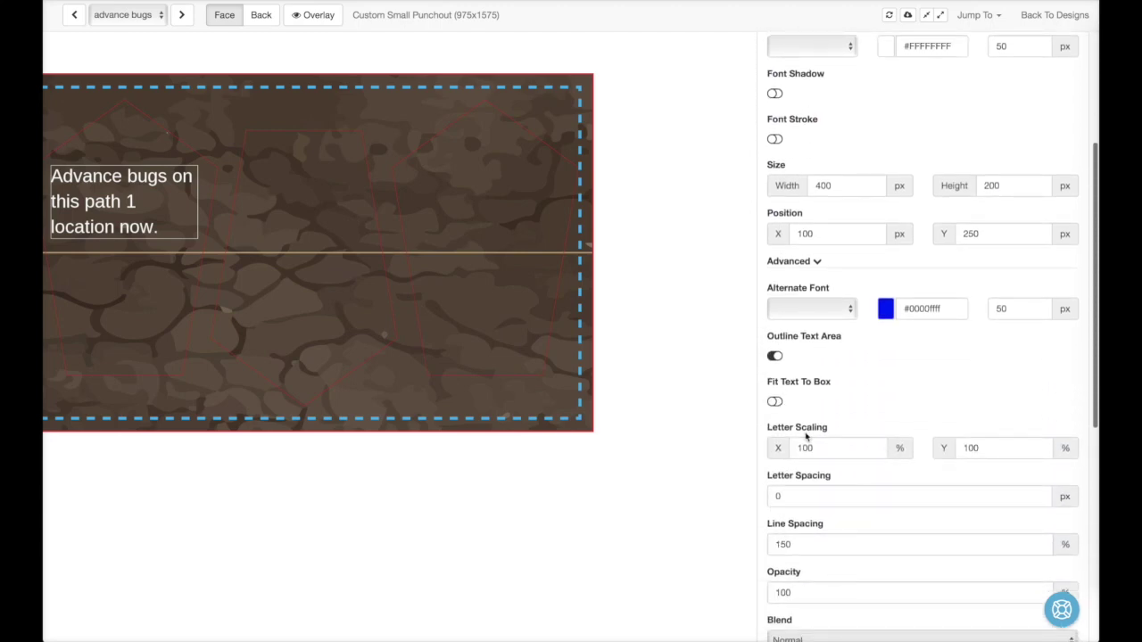
pyautogui.click(774, 402)
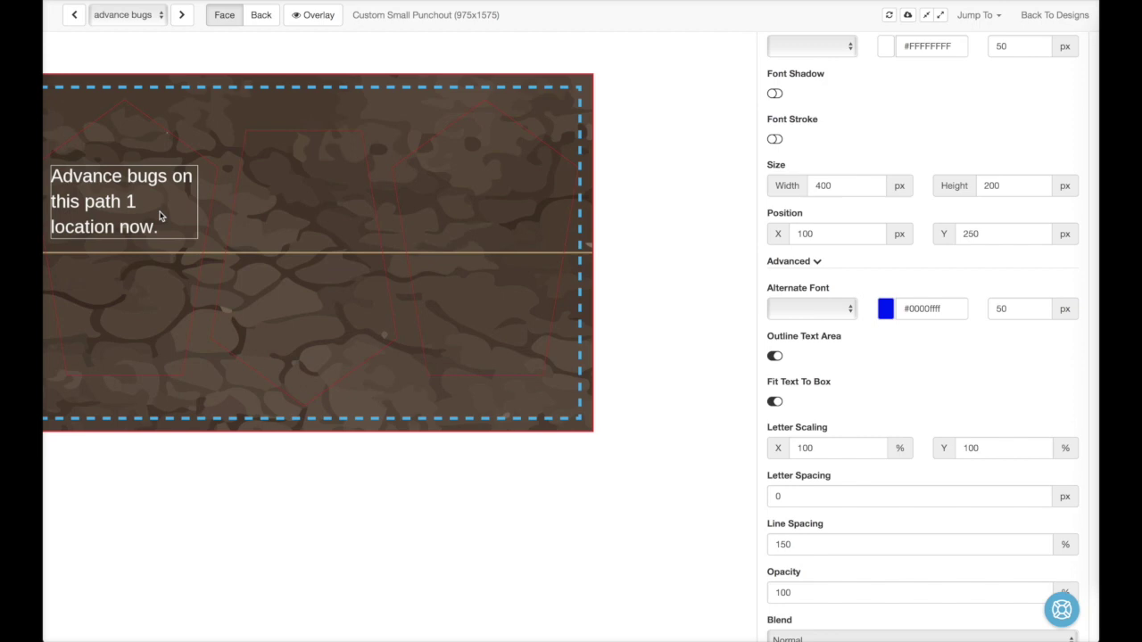
pyautogui.click(544, 258)
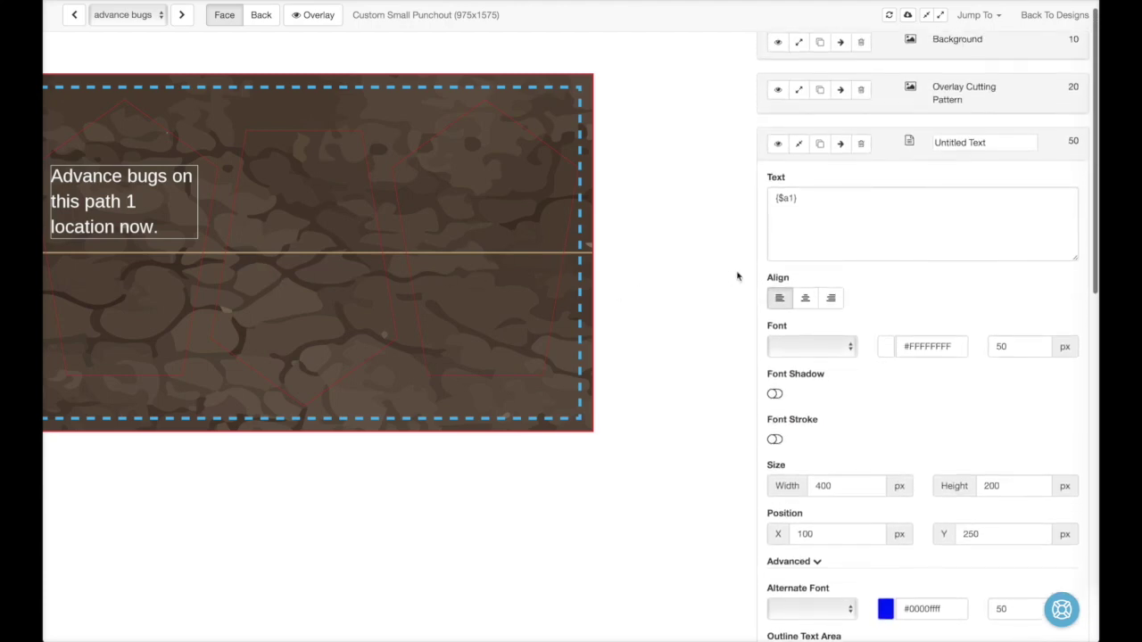
# Step: Rename the text layer to A1 Slot
pyautogui.tripleClick(974, 143)
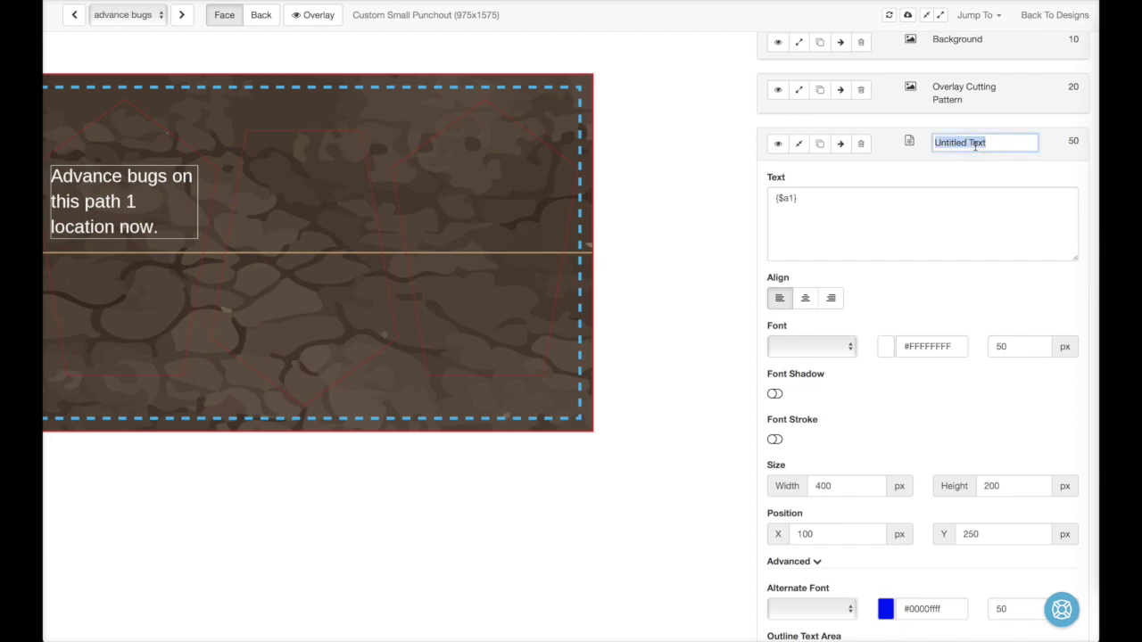
pyautogui.write('A1 Slot')
pyautogui.press('Return')
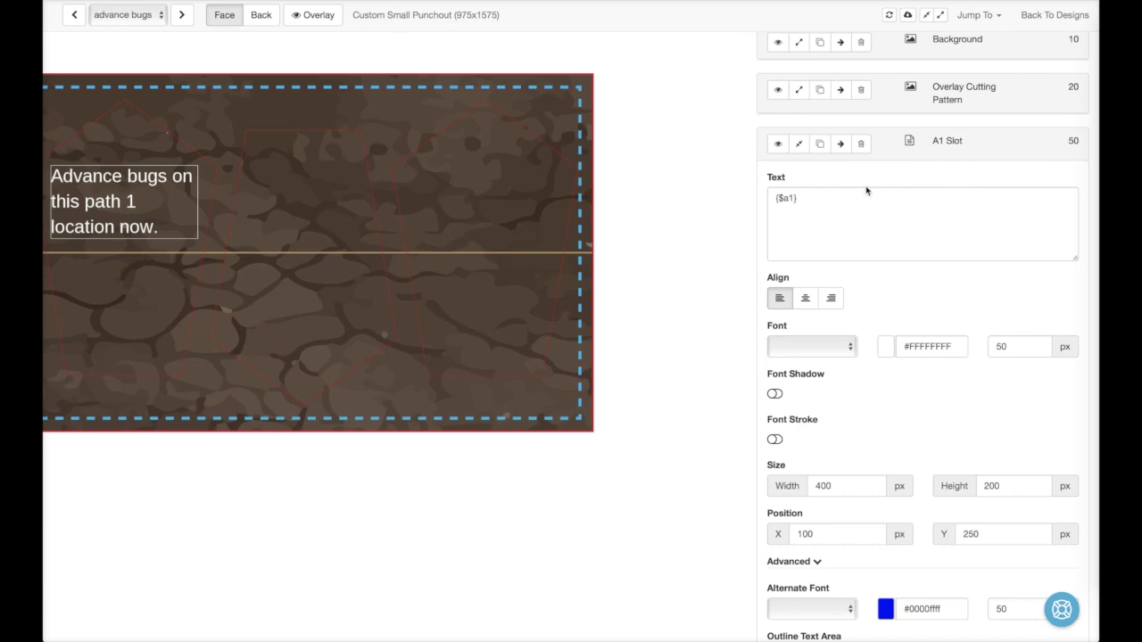
# Step: Duplicate it as A2 Slot and begin changing its text variable from {$a1}
pyautogui.click(801, 148)
pyautogui.click(821, 165)
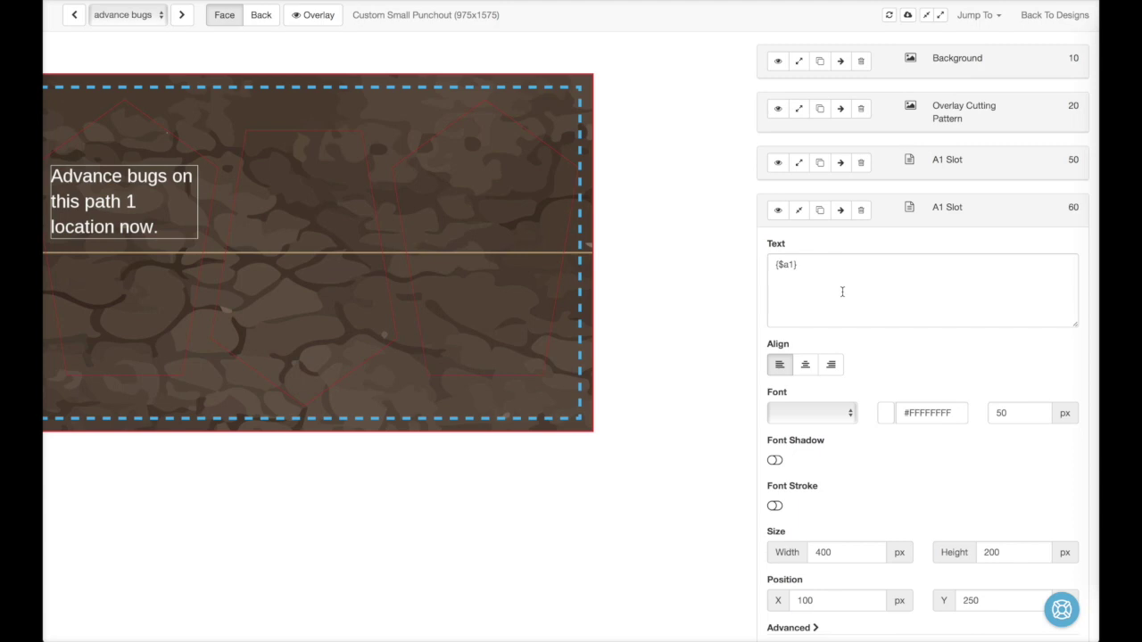
pyautogui.doubleClick(938, 207)
pyautogui.click(944, 209)
pyautogui.press('BackSpace')
pyautogui.write('2')
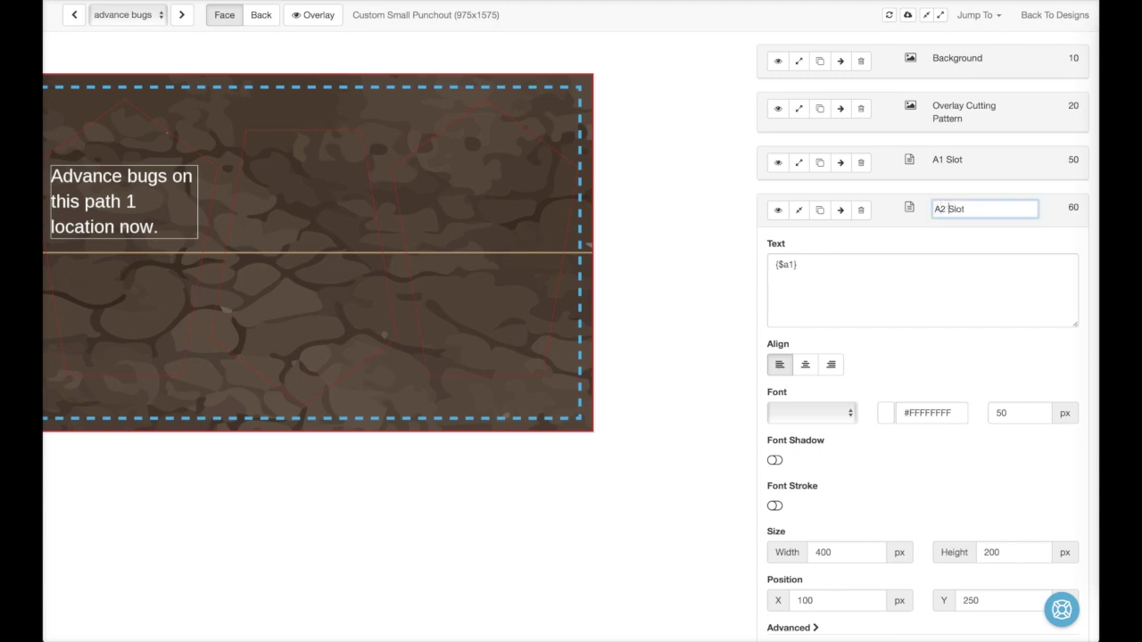
pyautogui.press('Return')
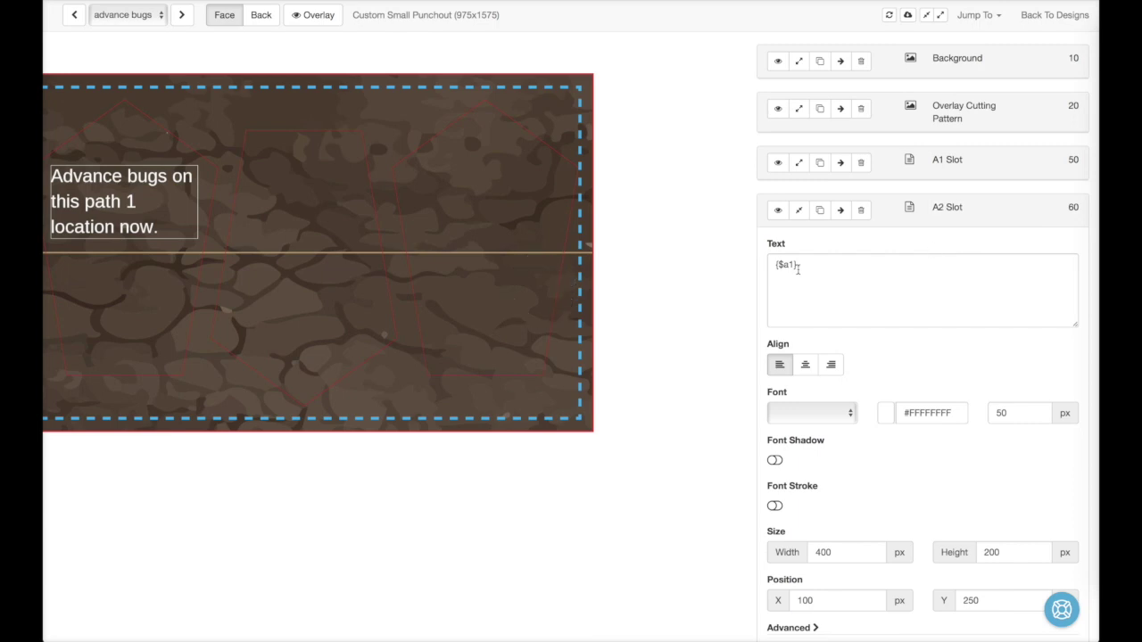
pyautogui.click(799, 268)
pyautogui.press('Left')
pyautogui.press('BackSpace')
# Step: Finish the {$a2} text and preview the tile with the artifacts a data row
pyautogui.write('2')
pyautogui.scroll(-2, 900, 308)
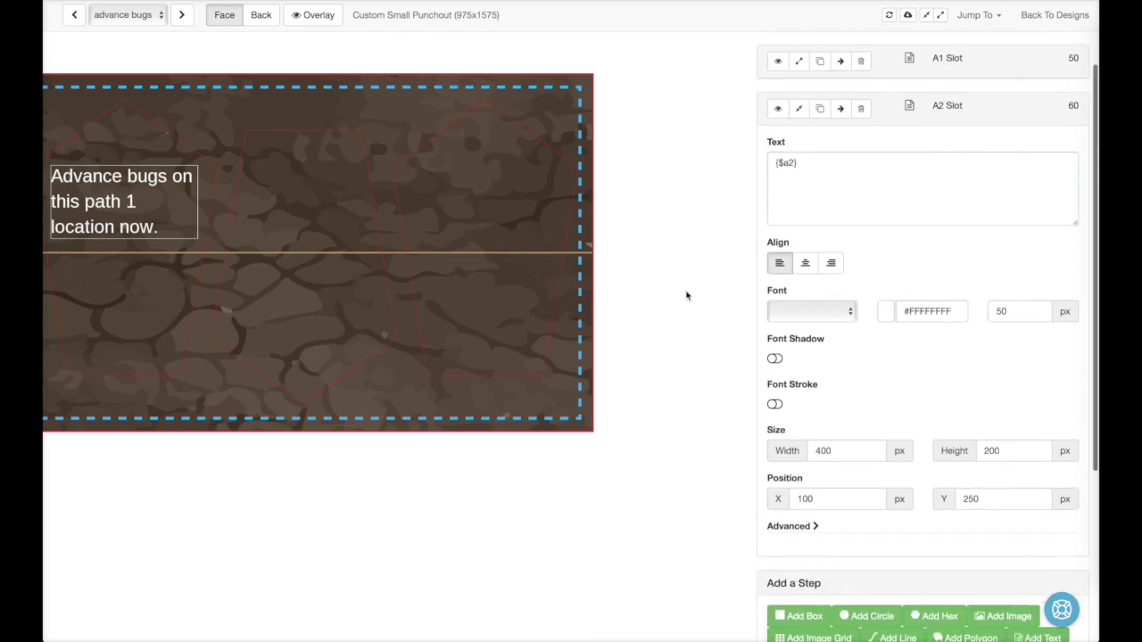
pyautogui.click(138, 15)
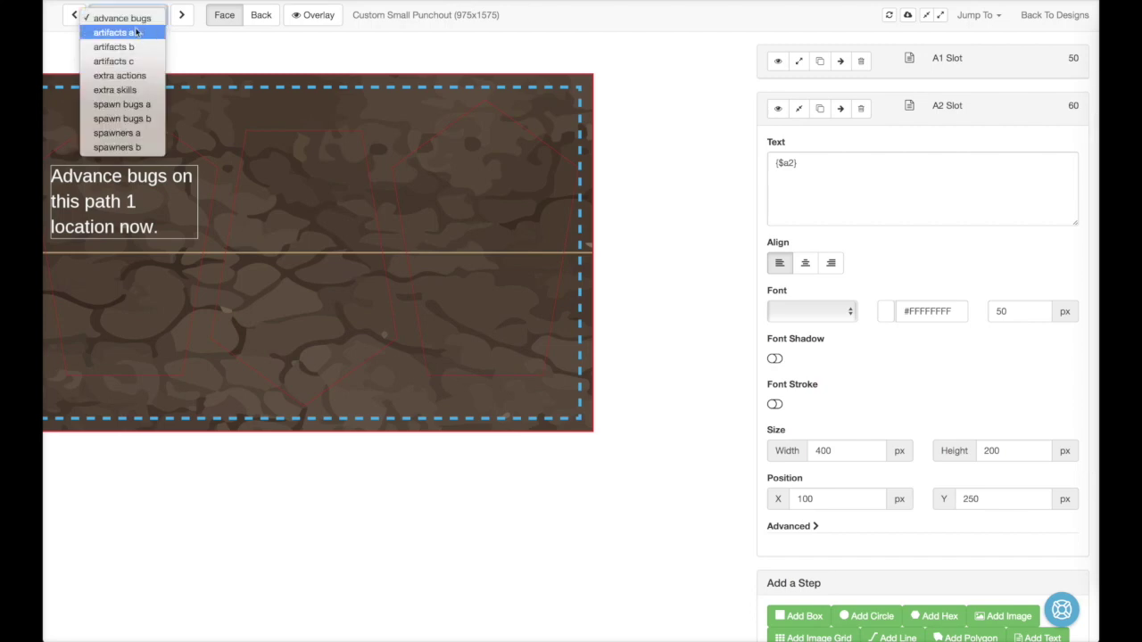
pyautogui.click(139, 33)
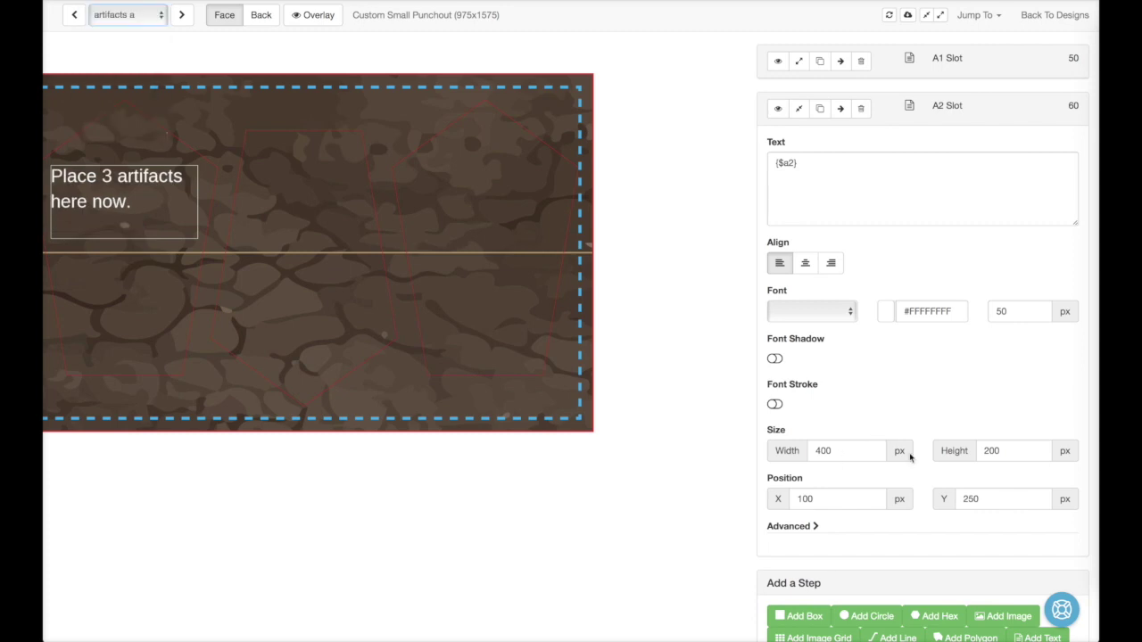
# Step: Position the A2 Slot at X 100, Y 550
pyautogui.click(802, 499)
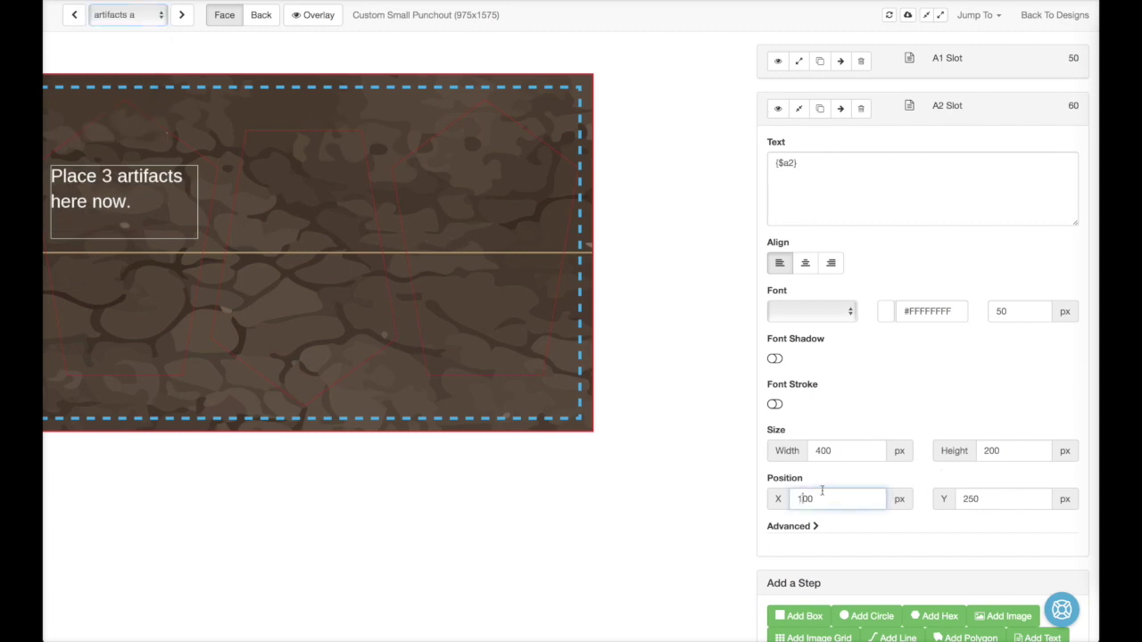
pyautogui.press('BackSpace')
pyautogui.write('5')
pyautogui.click(920, 406)
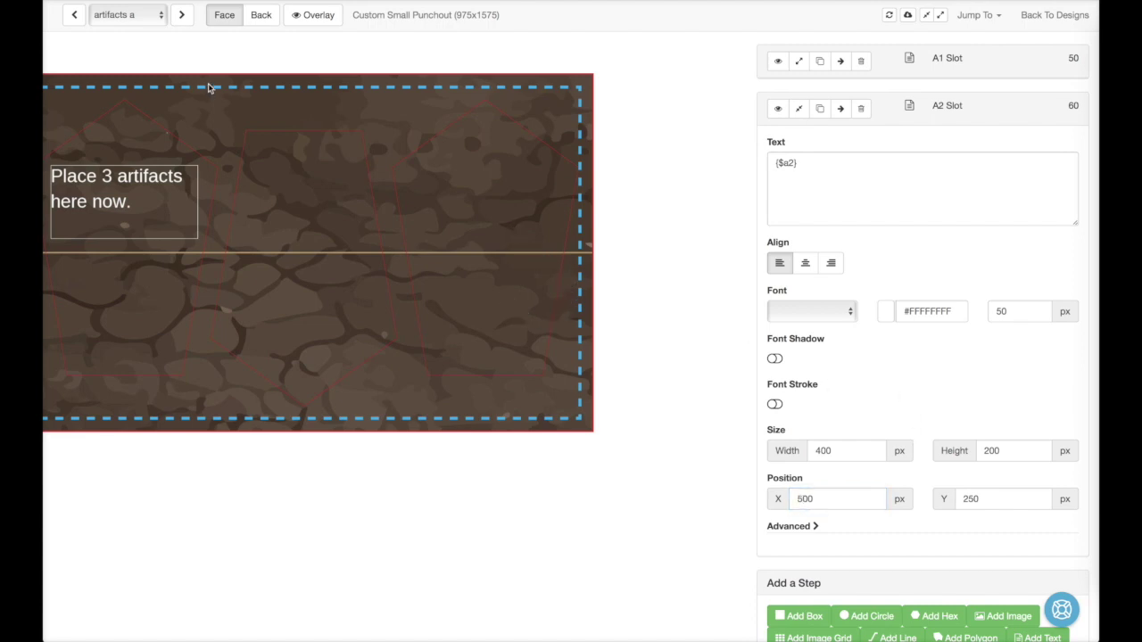
pyautogui.click(799, 498)
pyautogui.press('BackSpace')
pyautogui.write('1')
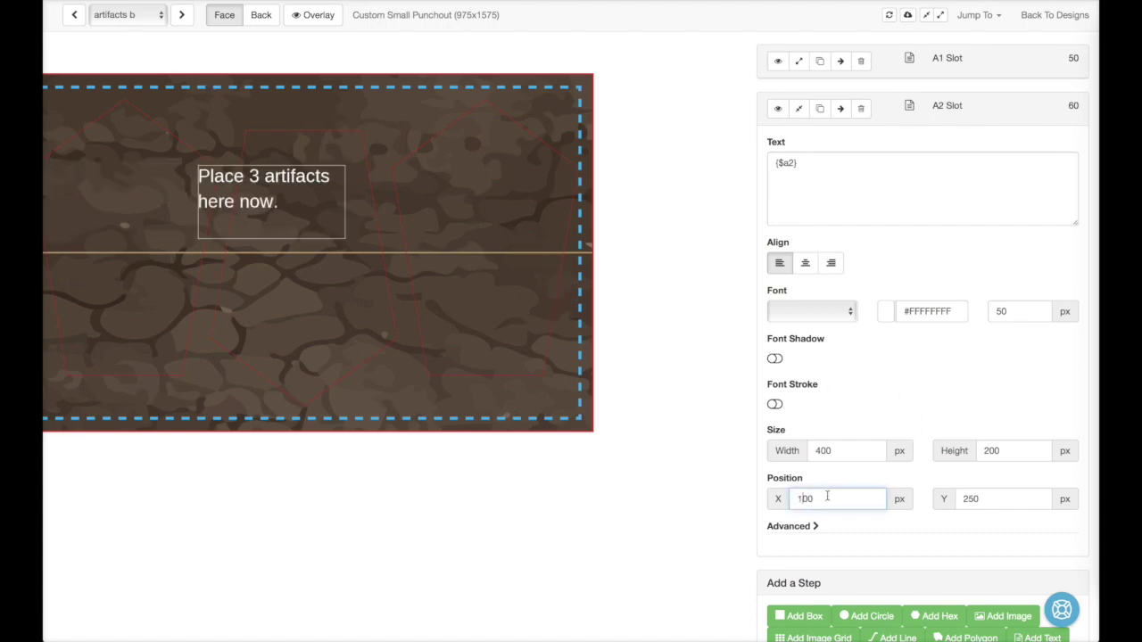
pyautogui.click(970, 498)
pyautogui.press('BackSpace')
pyautogui.write('5')
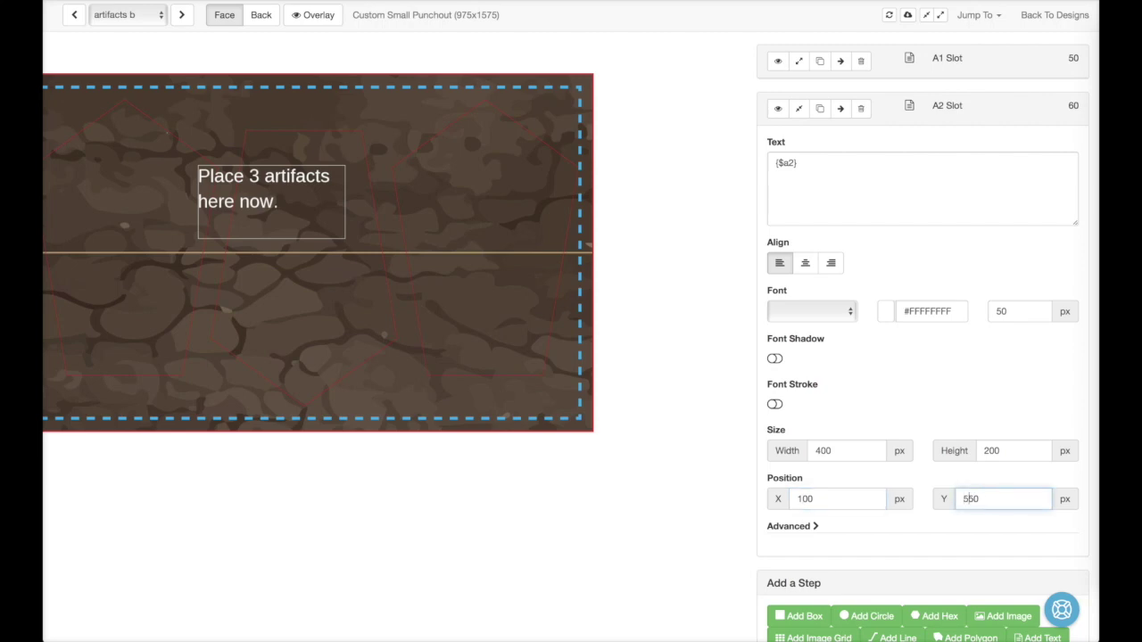
pyautogui.click(920, 399)
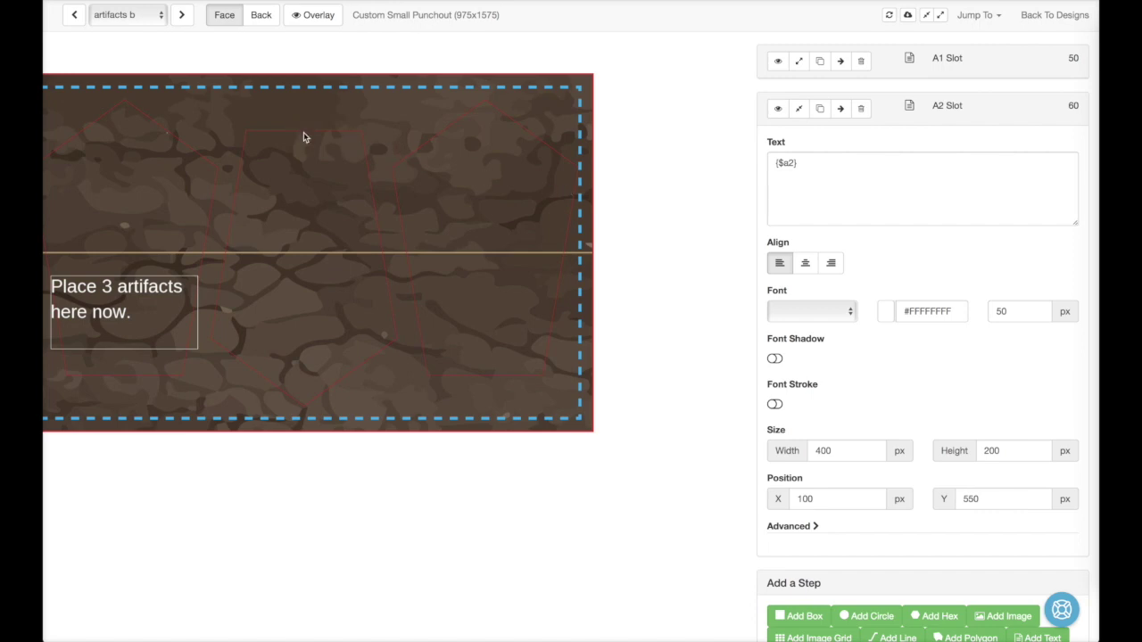
# Step: Raise the A2 Slot's vertical position to Y 520
pyautogui.click(147, 20)
pyautogui.click(978, 501)
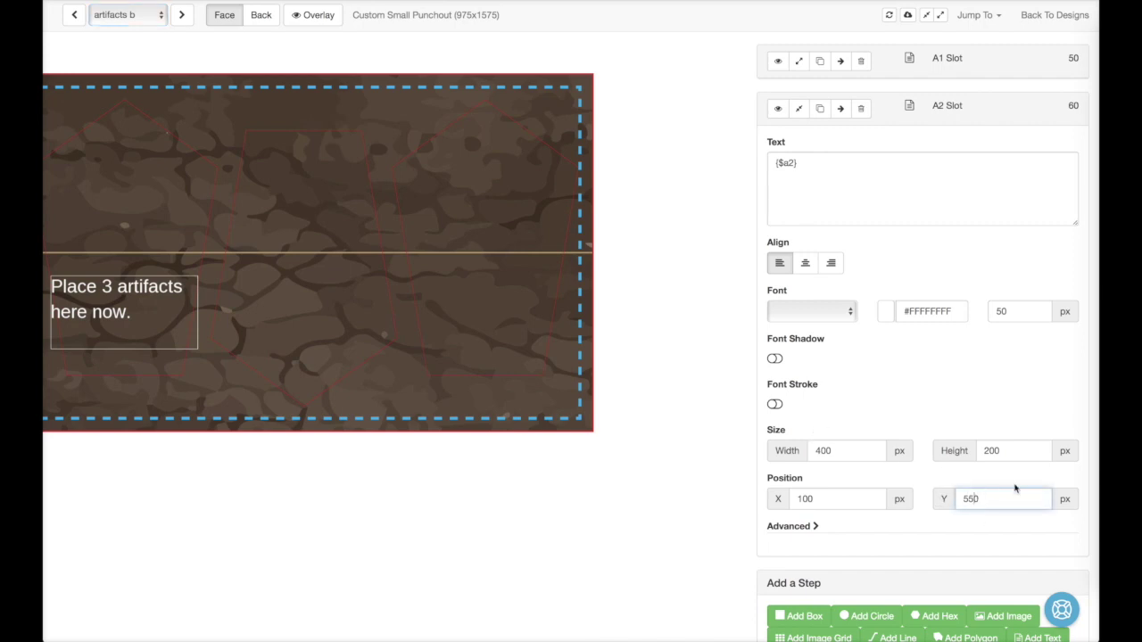
pyautogui.press('BackSpace')
pyautogui.click(1009, 417)
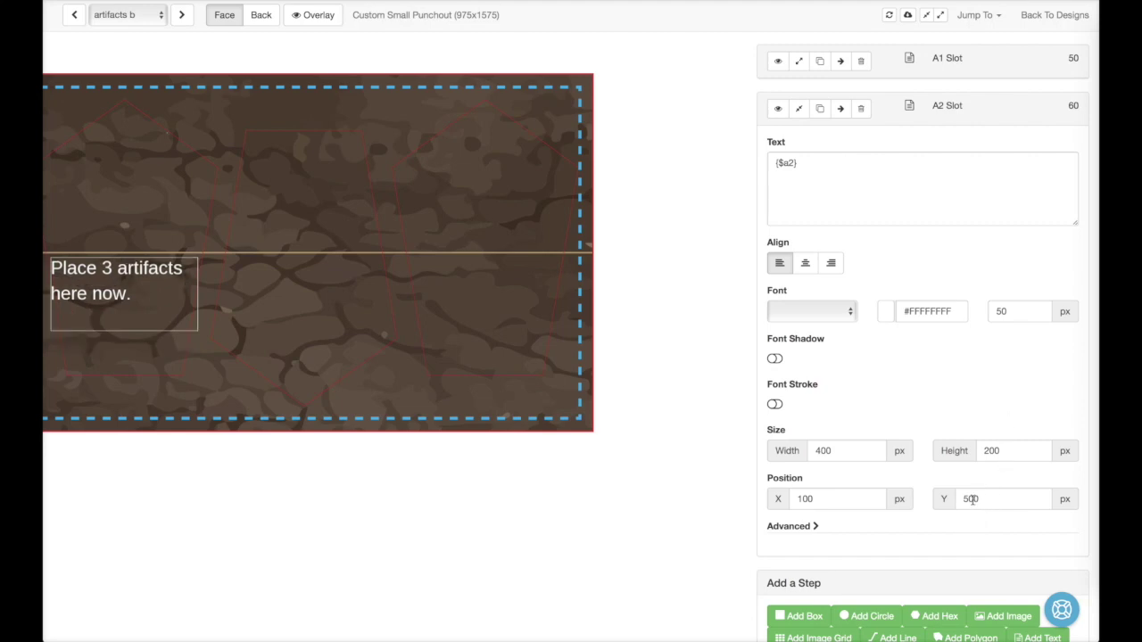
pyautogui.click(971, 499)
pyautogui.click(995, 430)
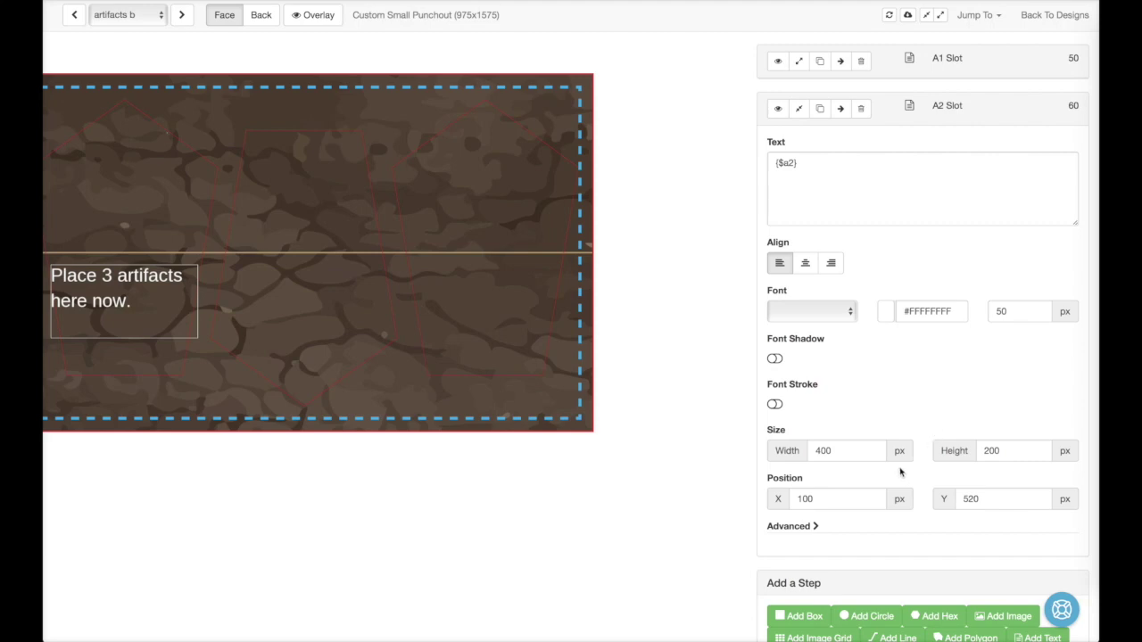
# Step: Set the A2 Slot width to 360 and its X position to 120
pyautogui.click(827, 451)
pyautogui.moveTo(827, 450); pyautogui.dragTo(807, 453)
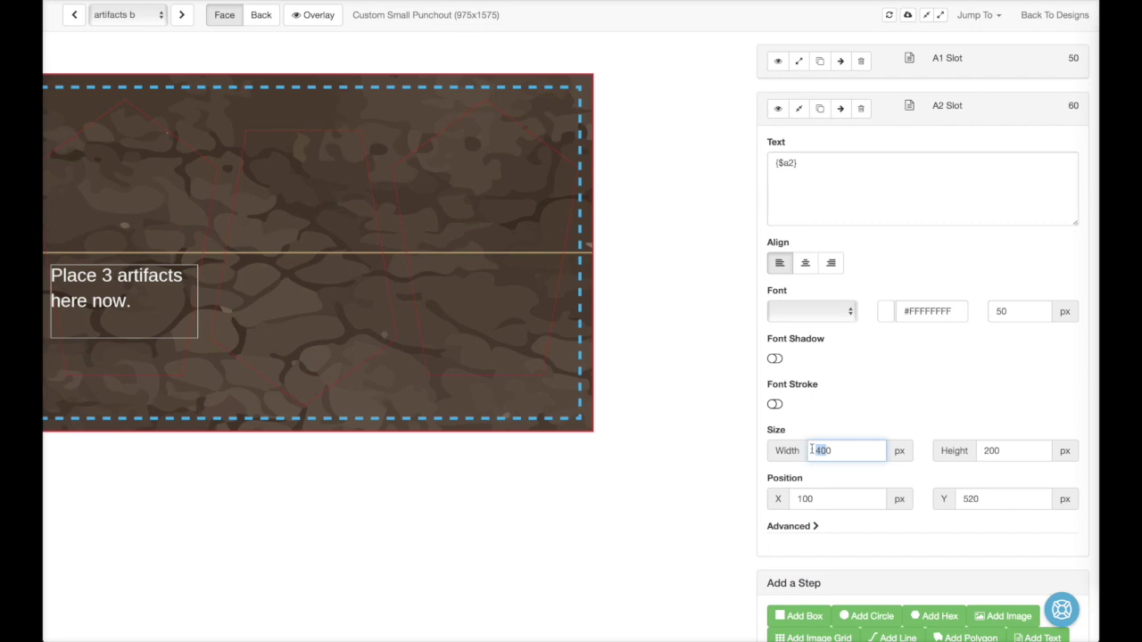
pyautogui.write('306')
pyautogui.click(912, 426)
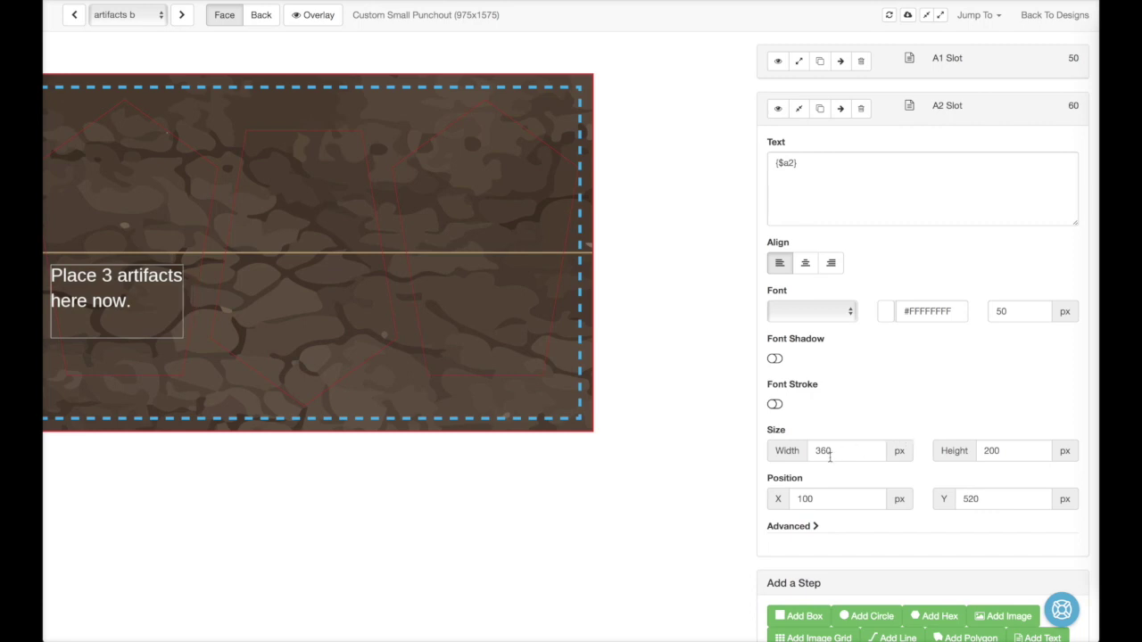
pyautogui.click(806, 498)
pyautogui.press('BackSpace')
pyautogui.write('2')
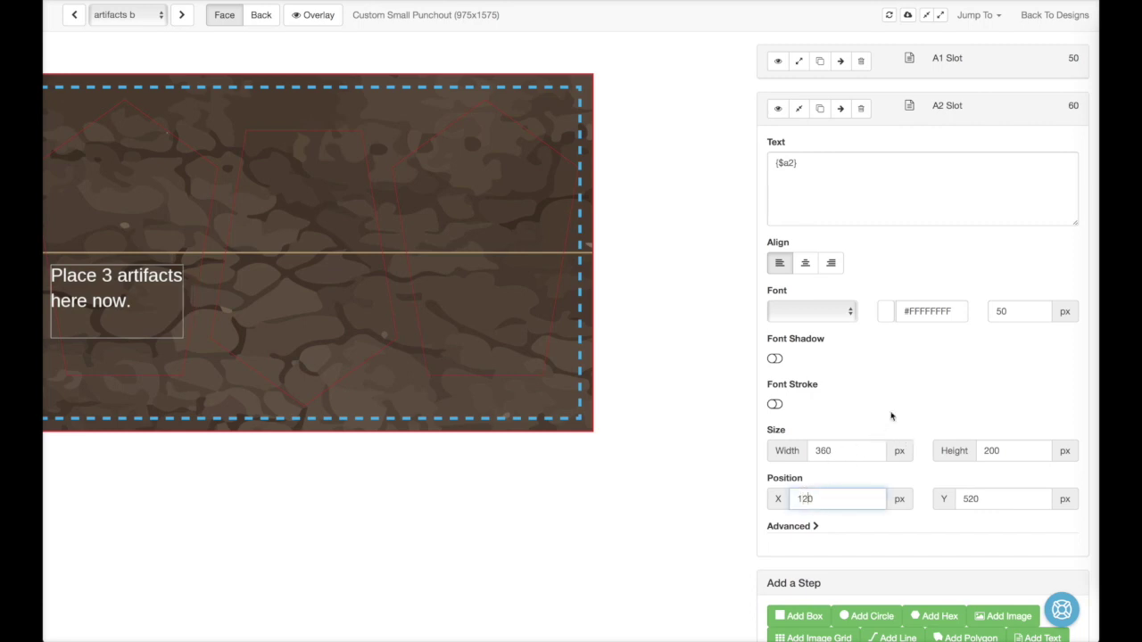
pyautogui.click(870, 434)
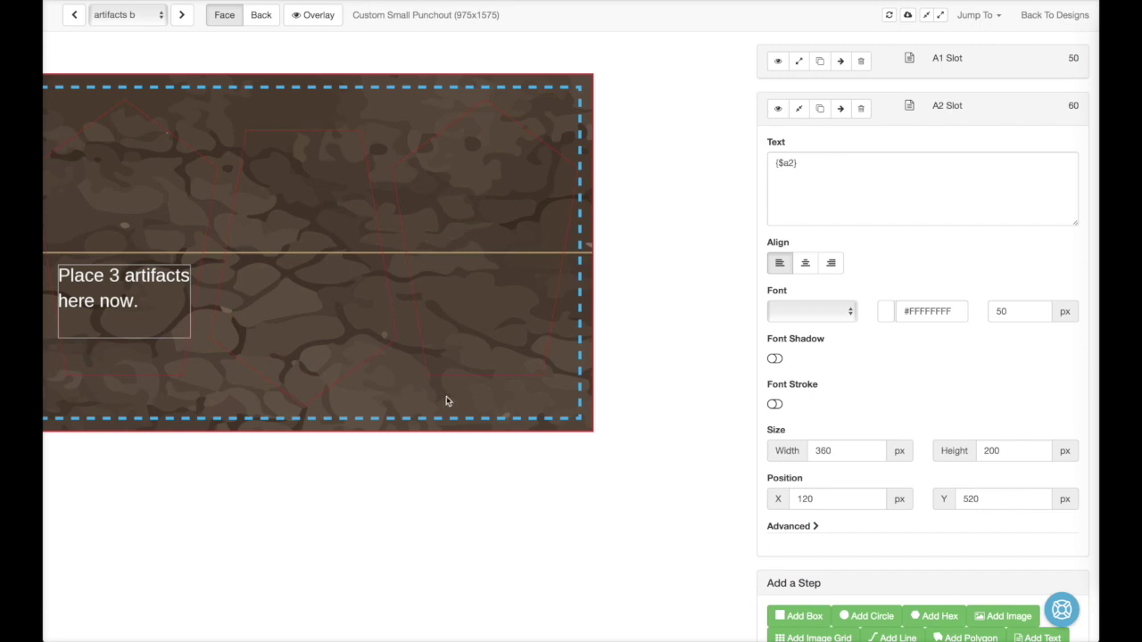
# Step: Narrow the width to 320 and shift X to 140 so the text wraps to three lines
pyautogui.click(825, 450)
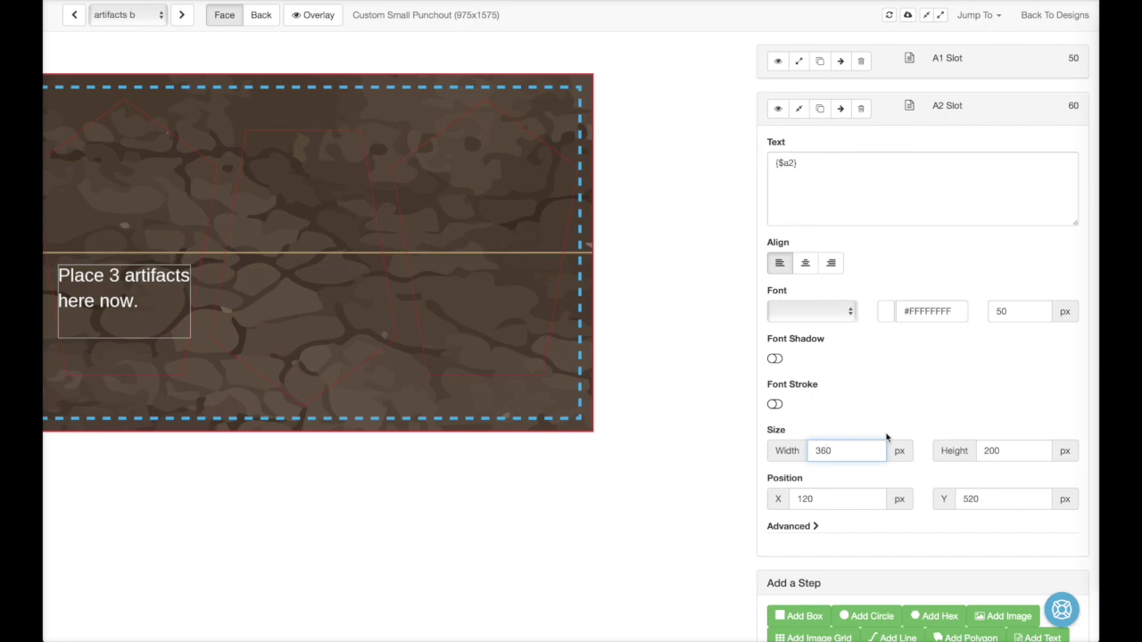
pyautogui.press('BackSpace')
pyautogui.write('2')
pyautogui.click(808, 498)
pyautogui.press('BackSpace')
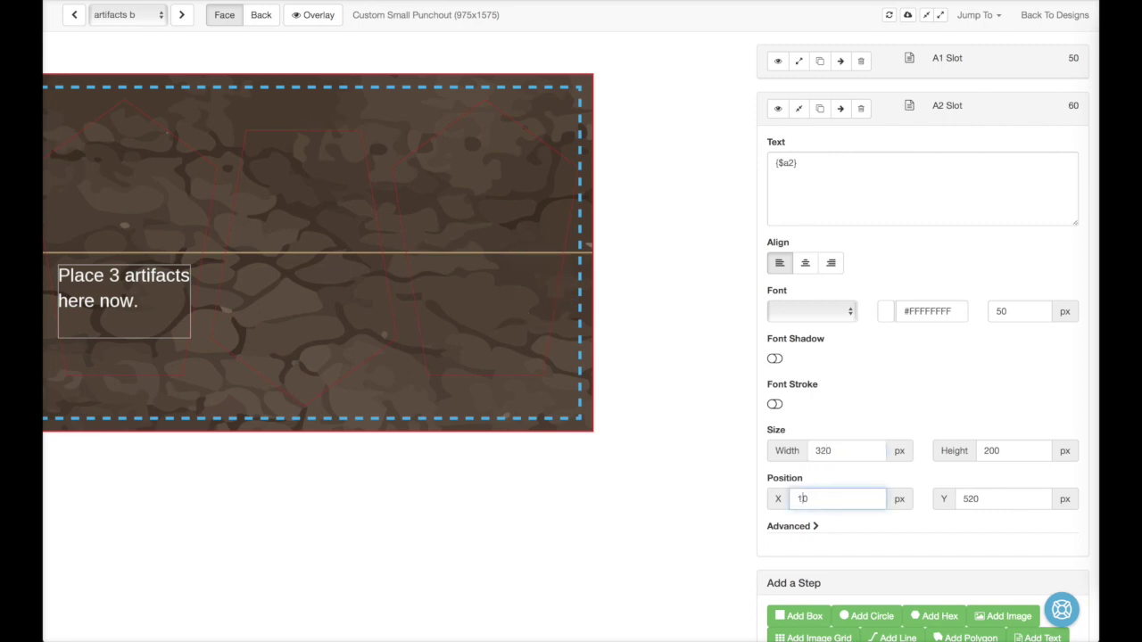
pyautogui.write('4')
pyautogui.click(857, 421)
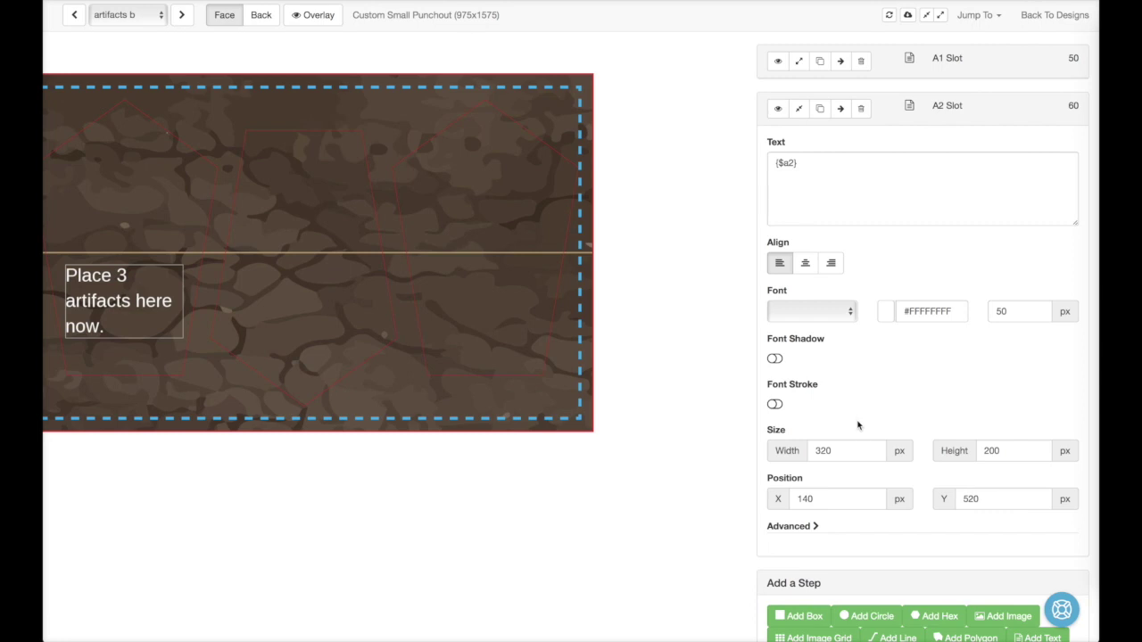
# Step: Centre-align the A2 Slot text using its Advanced options
pyautogui.scroll(-3, 859, 474)
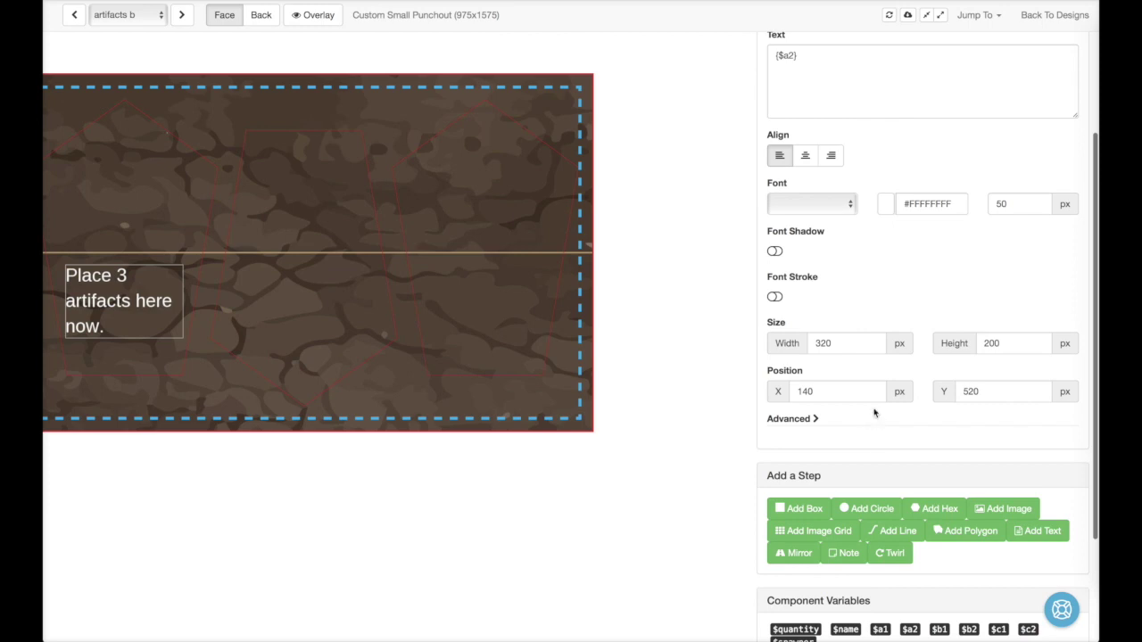
pyautogui.click(812, 418)
pyautogui.scroll(-3, 858, 489)
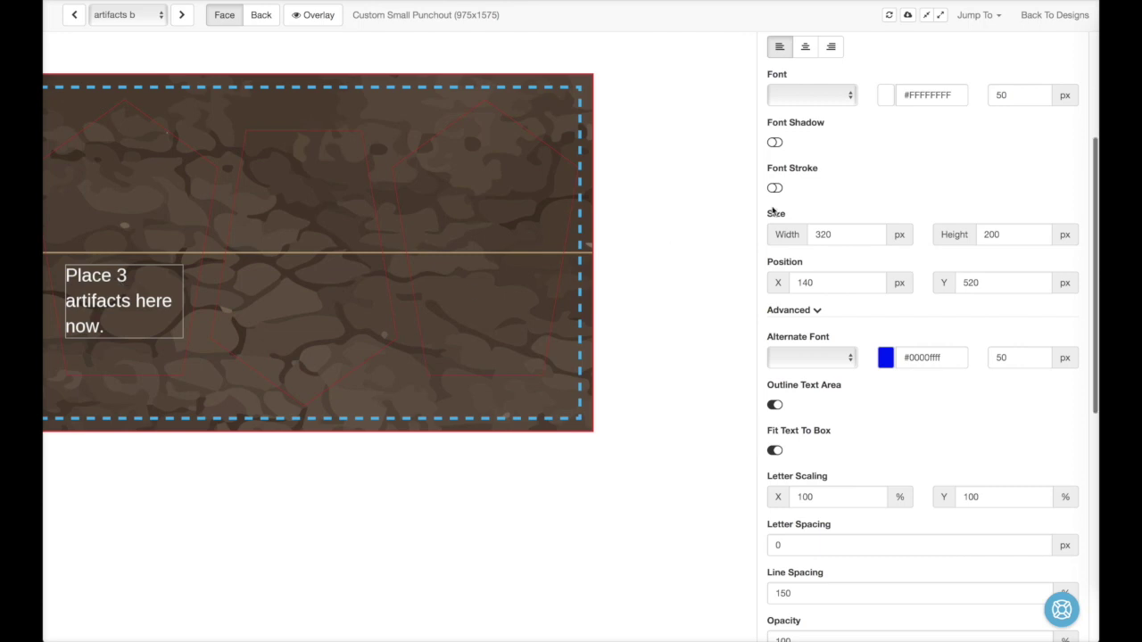
pyautogui.scroll(2, 774, 212)
pyautogui.click(803, 139)
# Step: Centre-align the A1 Slot text and collapse the slot settings panels
pyautogui.scroll(5, 808, 178)
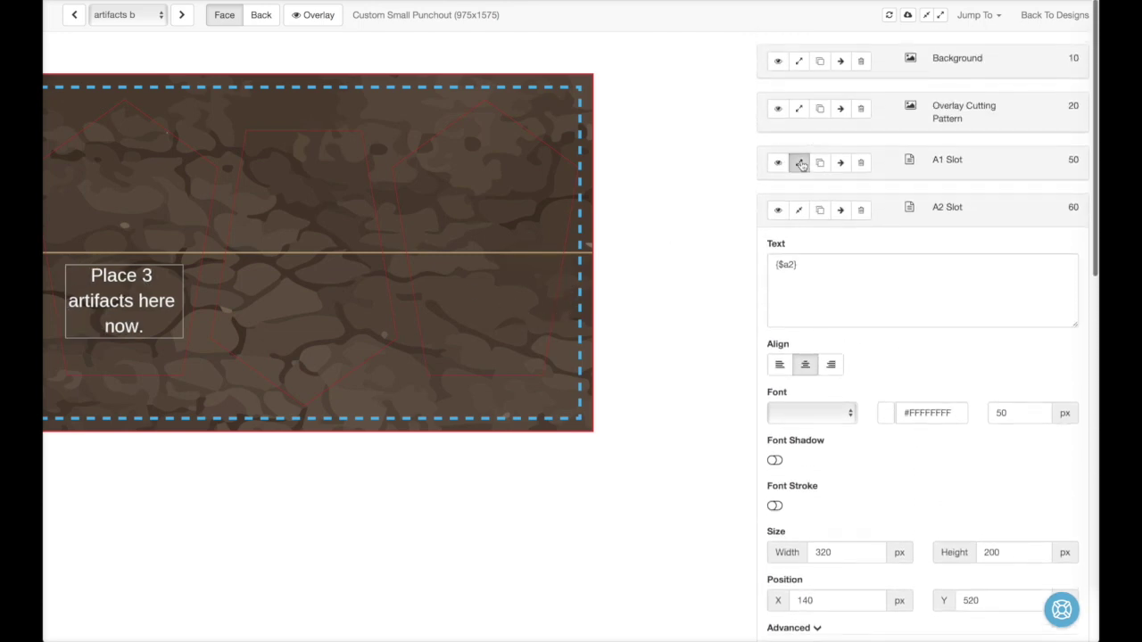
pyautogui.click(798, 162)
pyautogui.click(805, 319)
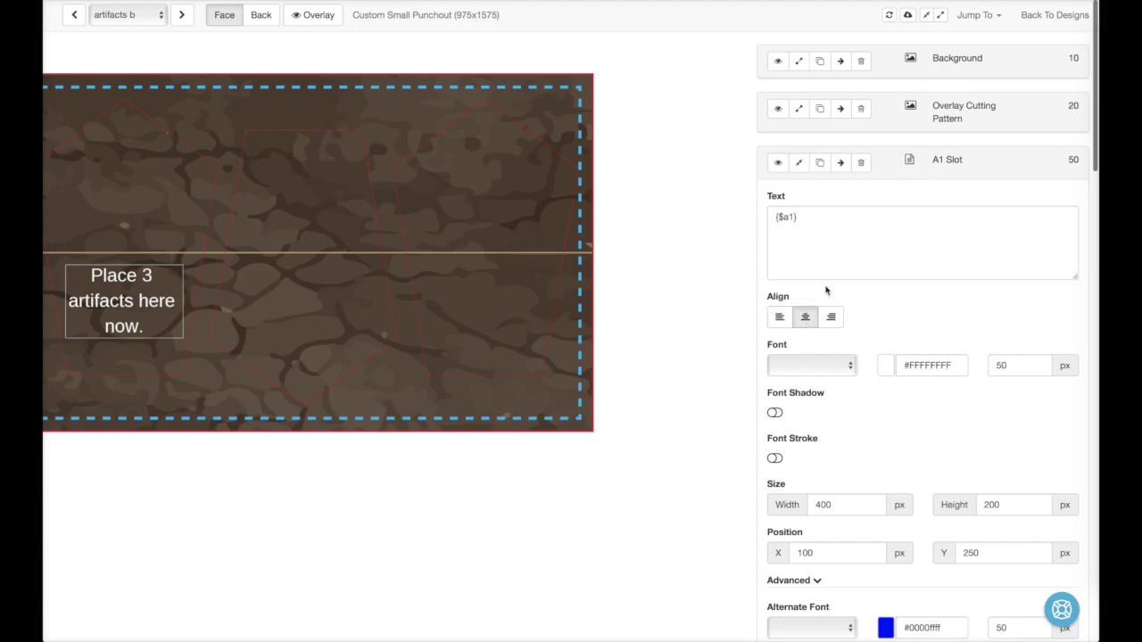
pyautogui.click(798, 162)
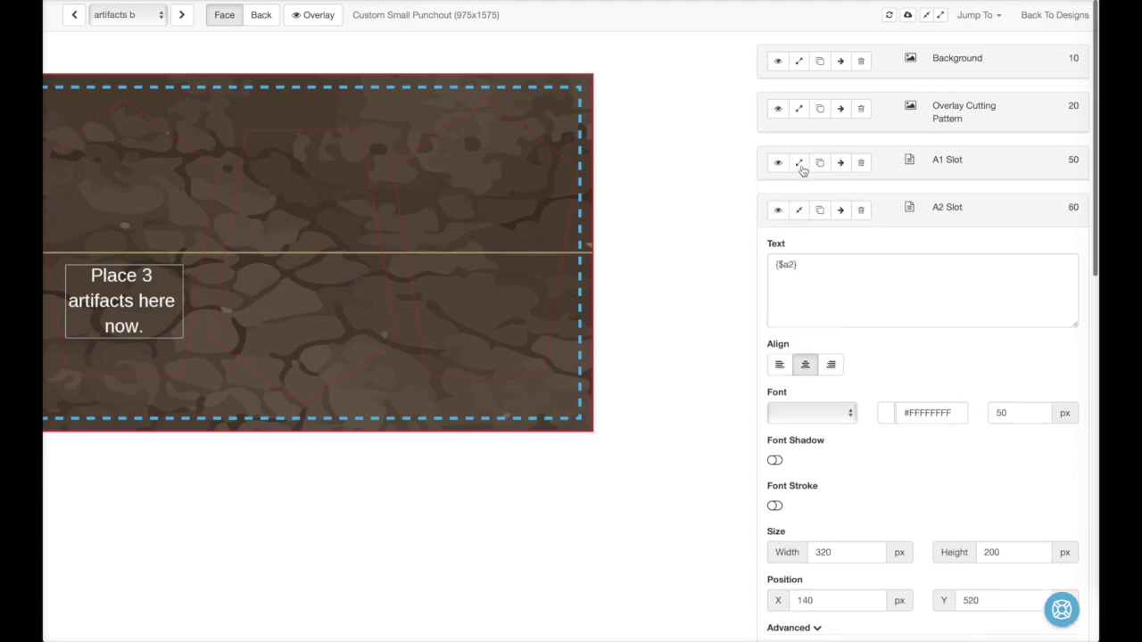
pyautogui.click(798, 210)
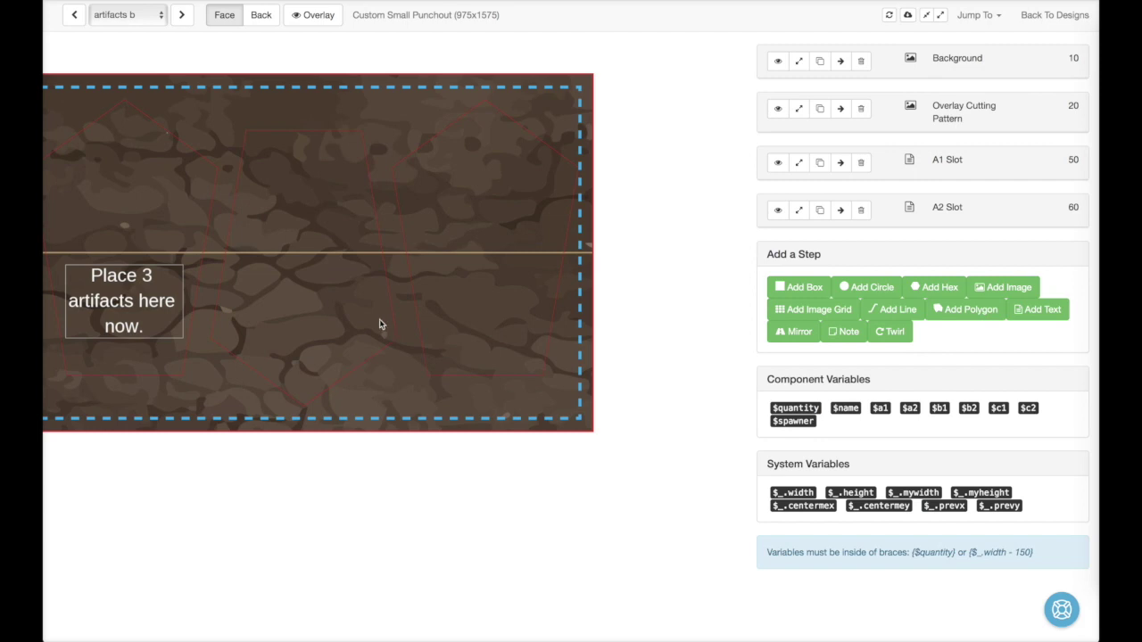
# Step: Switch to the artifacts c design, add a Twirl step, and duplicate the A1 Slot
pyautogui.click(147, 18)
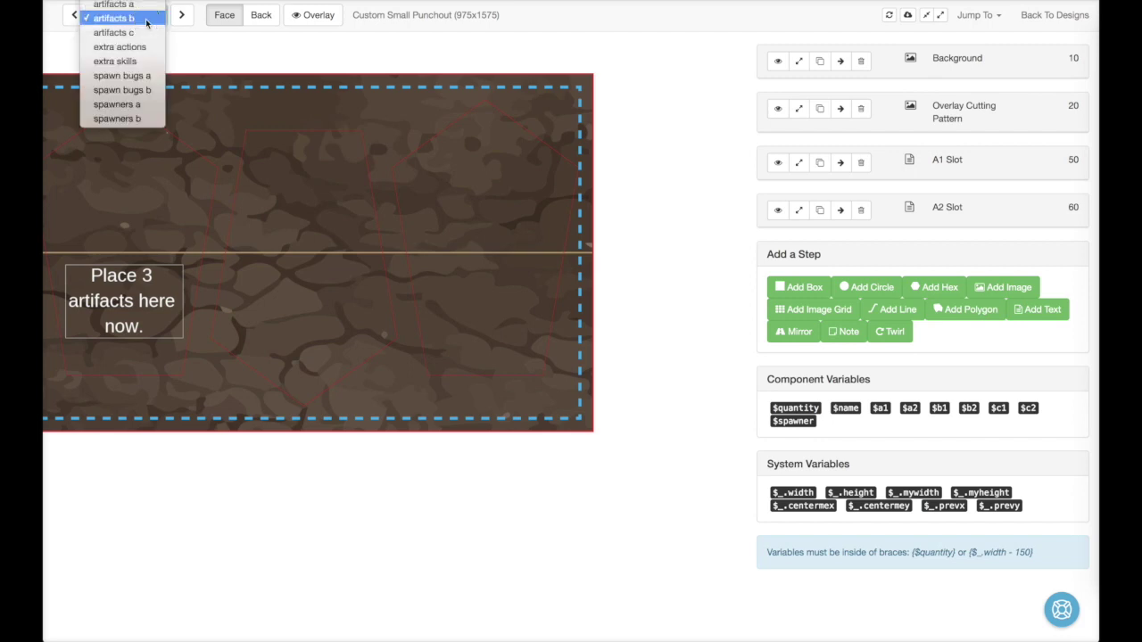
pyautogui.click(142, 6)
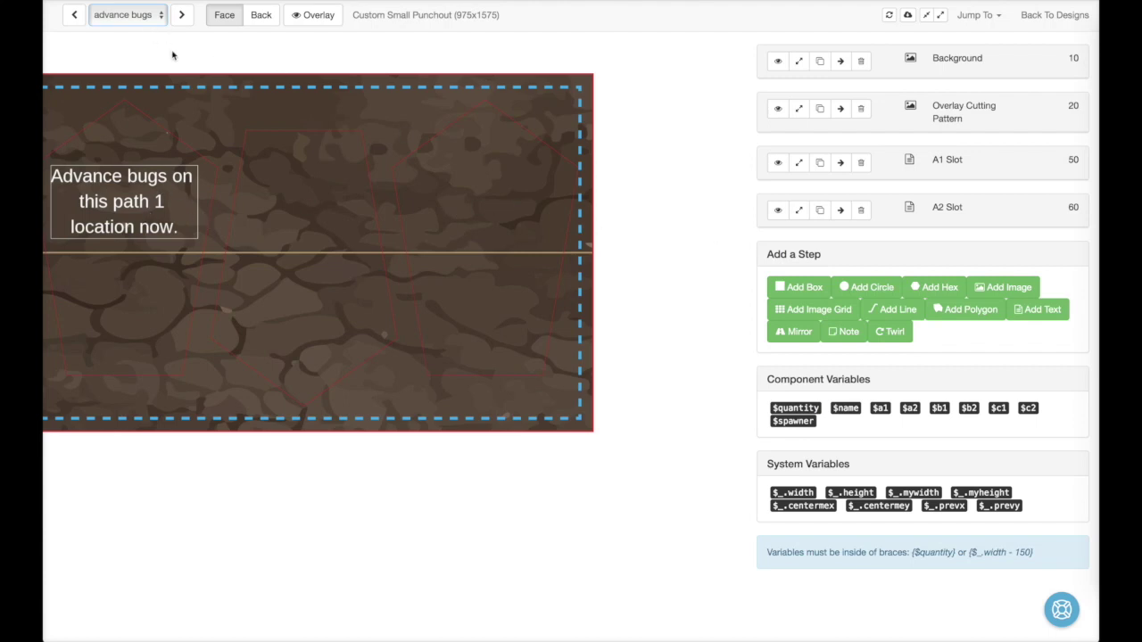
pyautogui.click(148, 20)
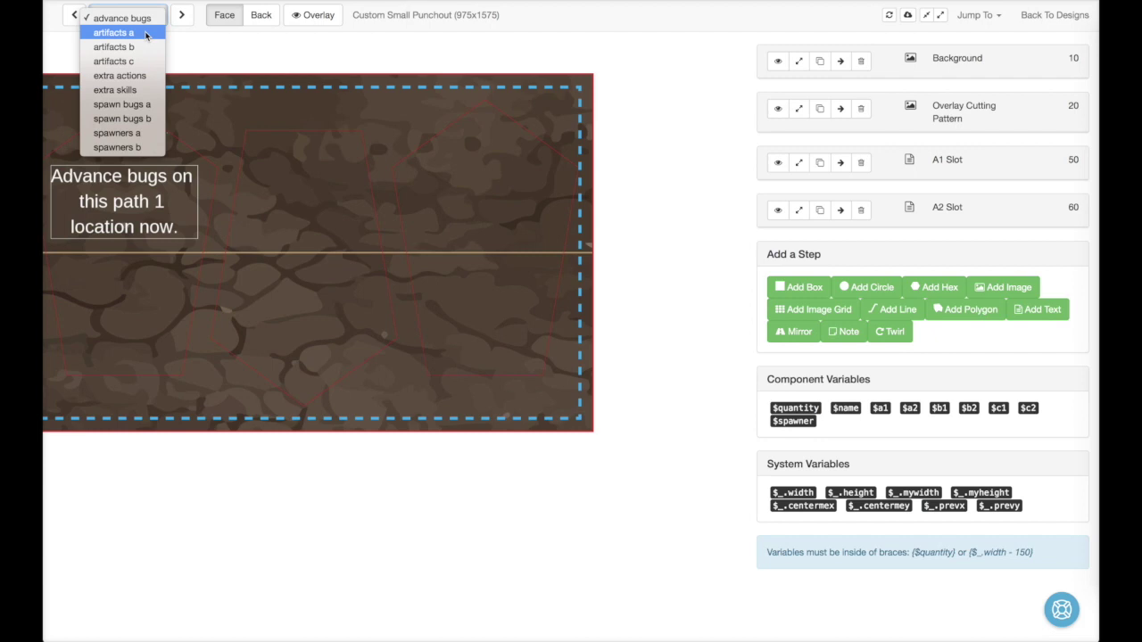
pyautogui.click(145, 61)
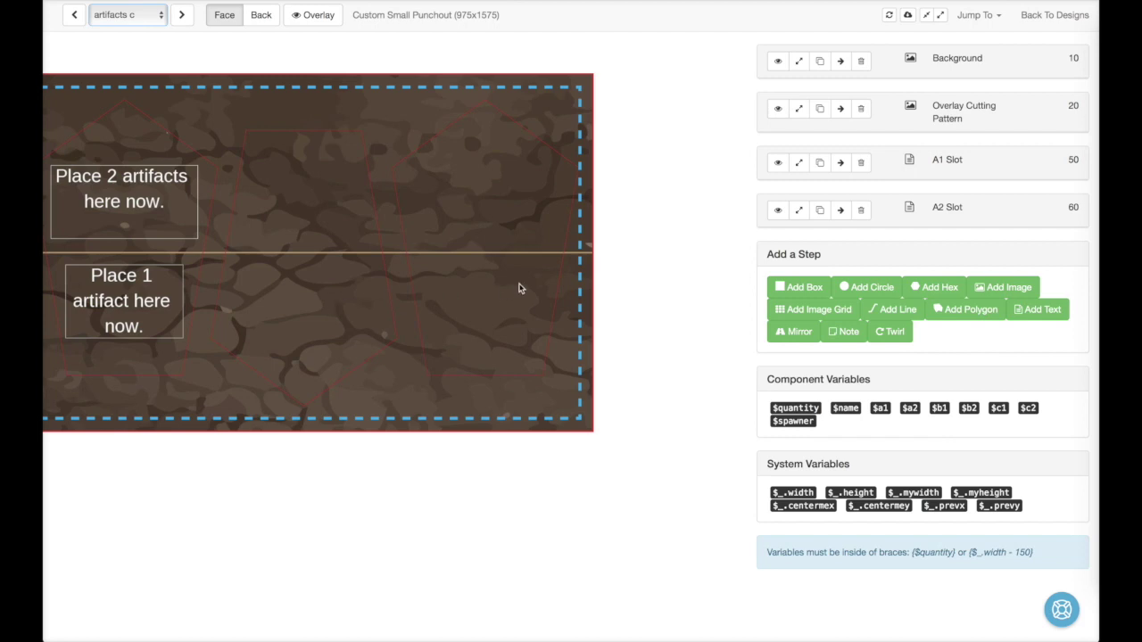
pyautogui.click(890, 337)
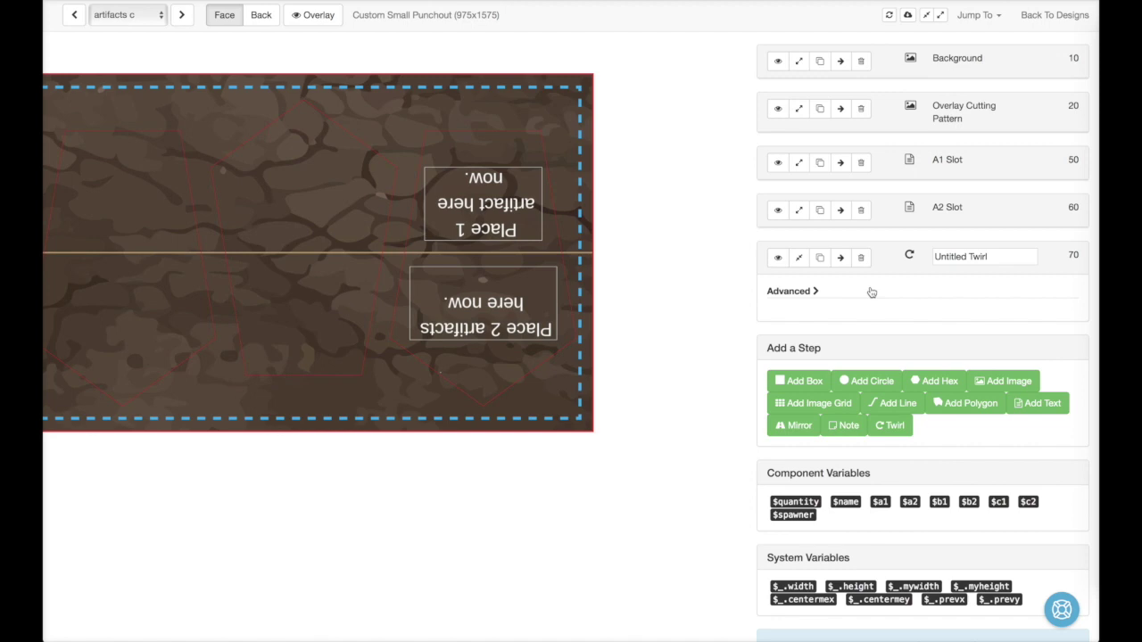
pyautogui.click(820, 168)
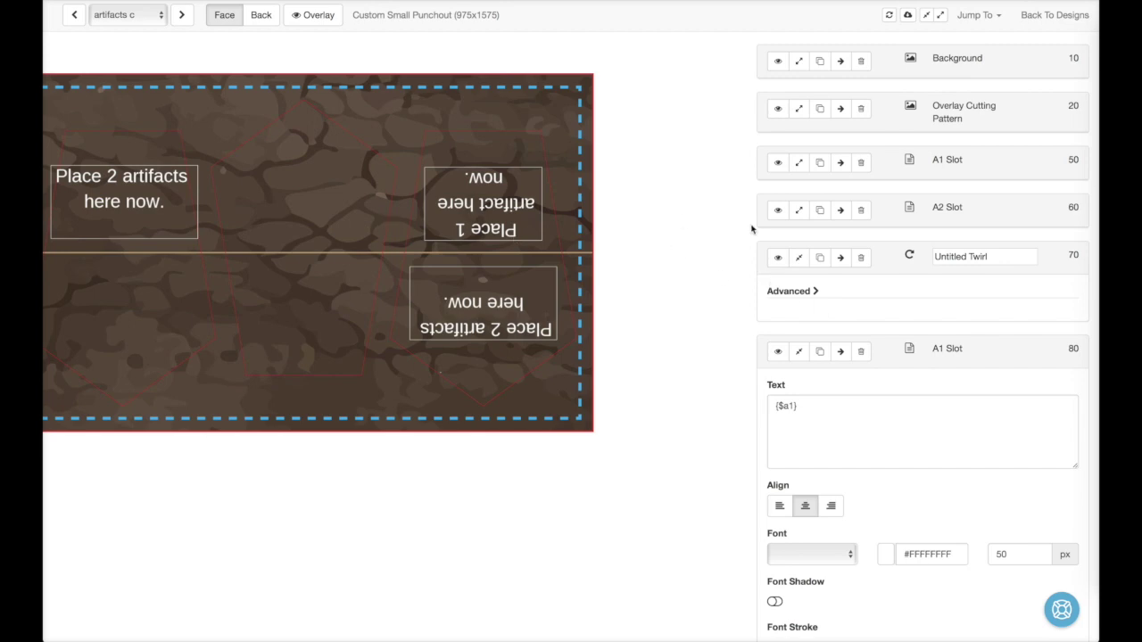
# Step: Duplicate the A2 Slot and scroll through the copied slots' settings
pyautogui.click(820, 211)
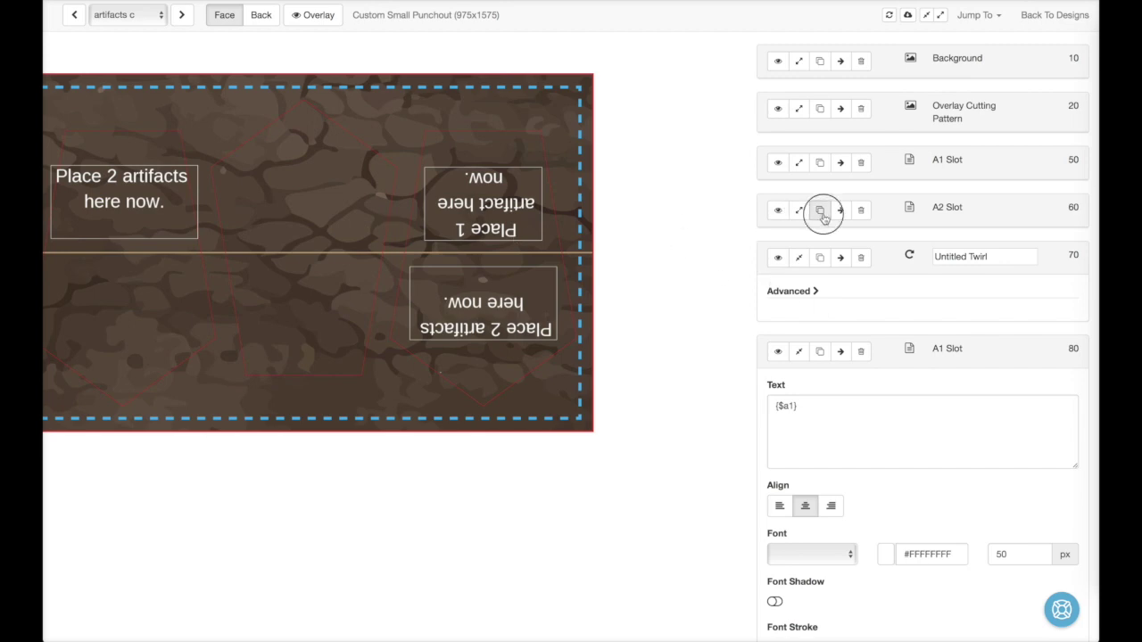
pyautogui.scroll(-2, 856, 270)
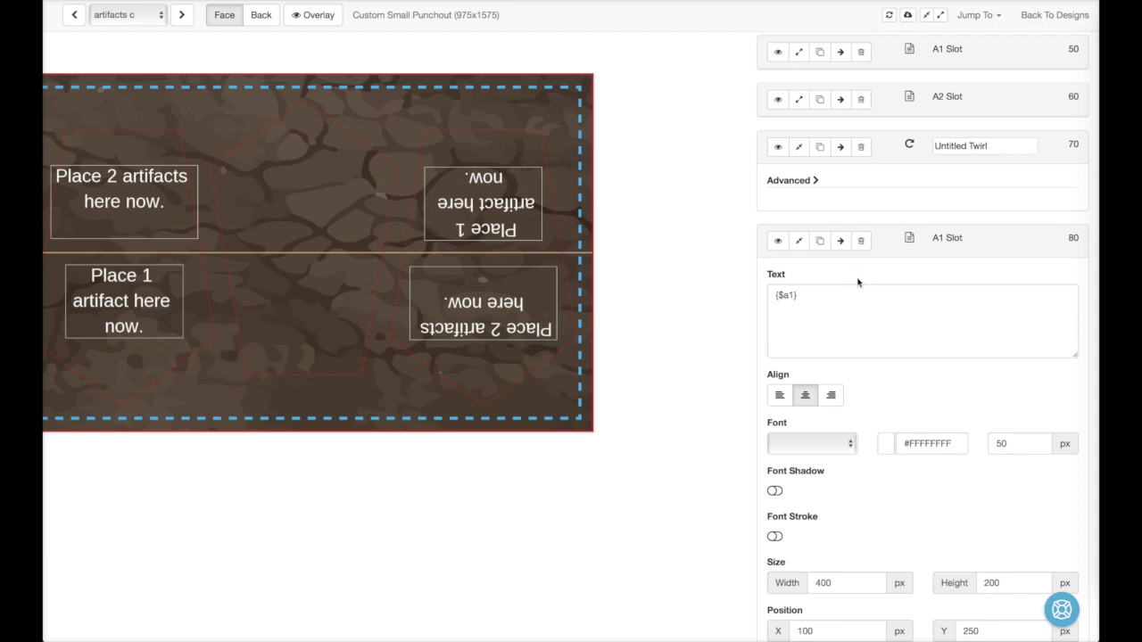
pyautogui.scroll(-1, 857, 294)
pyautogui.scroll(-2, 857, 293)
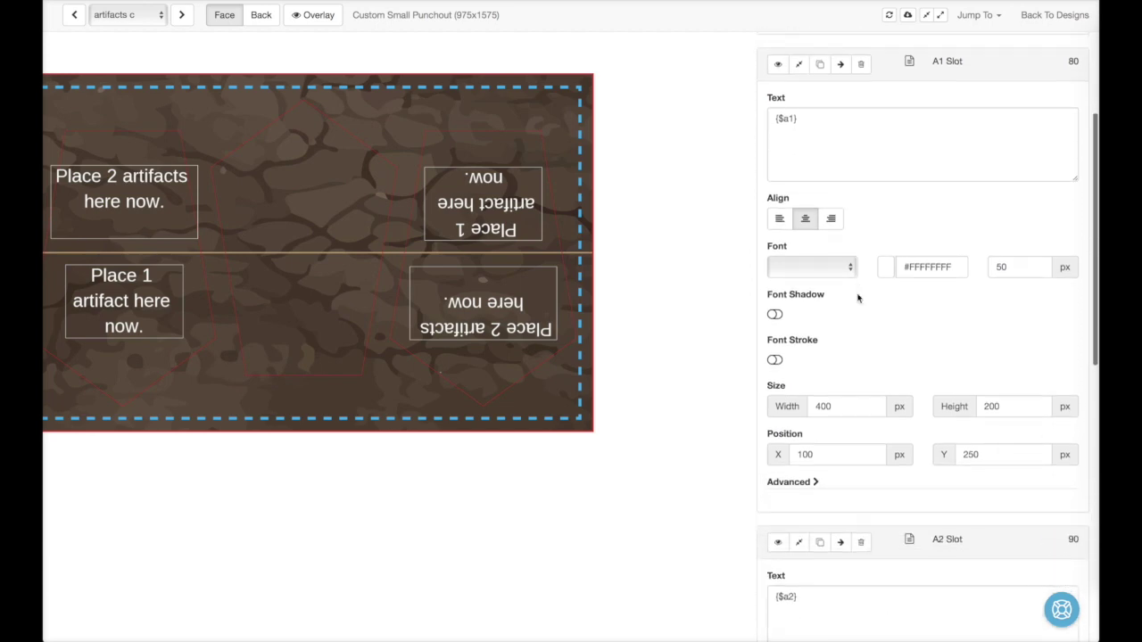
pyautogui.scroll(-2, 856, 295)
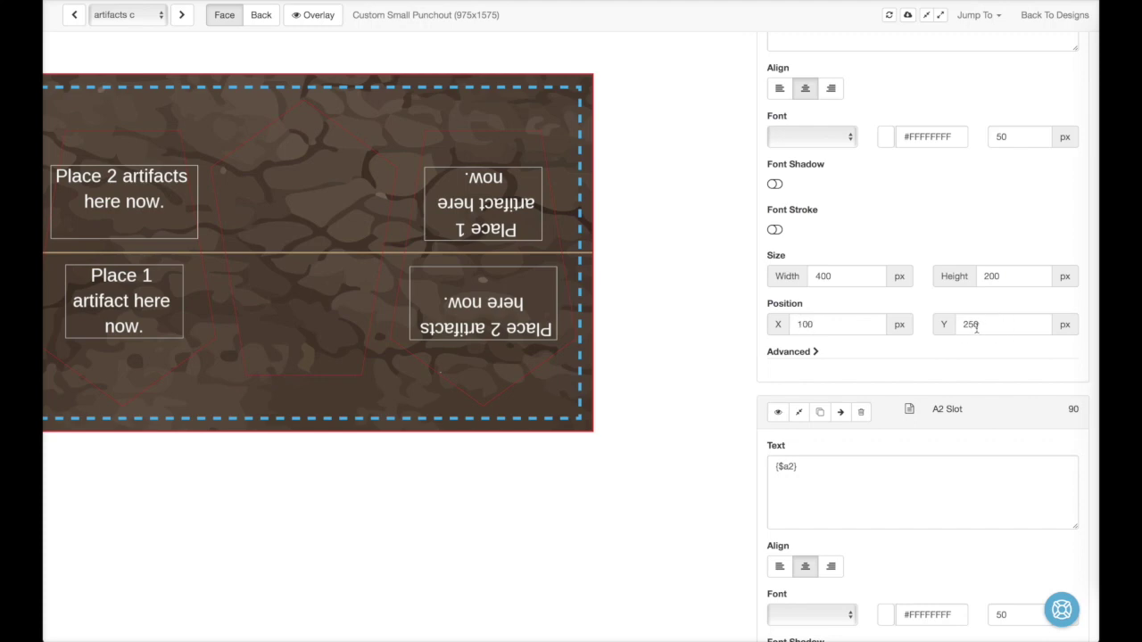
pyautogui.scroll(-5, 930, 459)
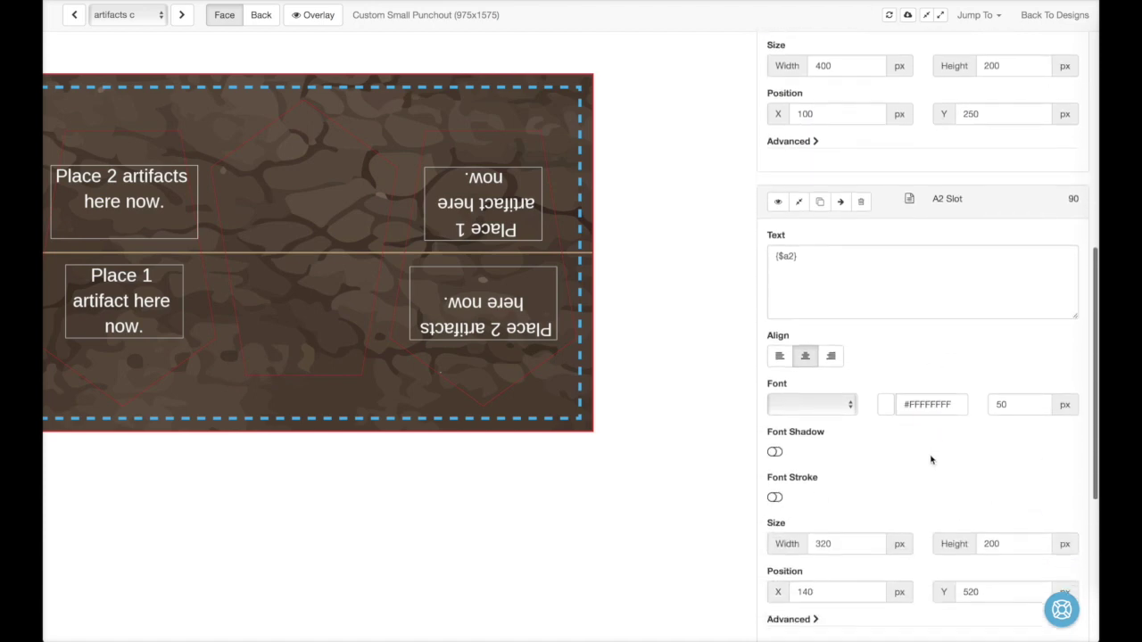
pyautogui.scroll(5, 988, 499)
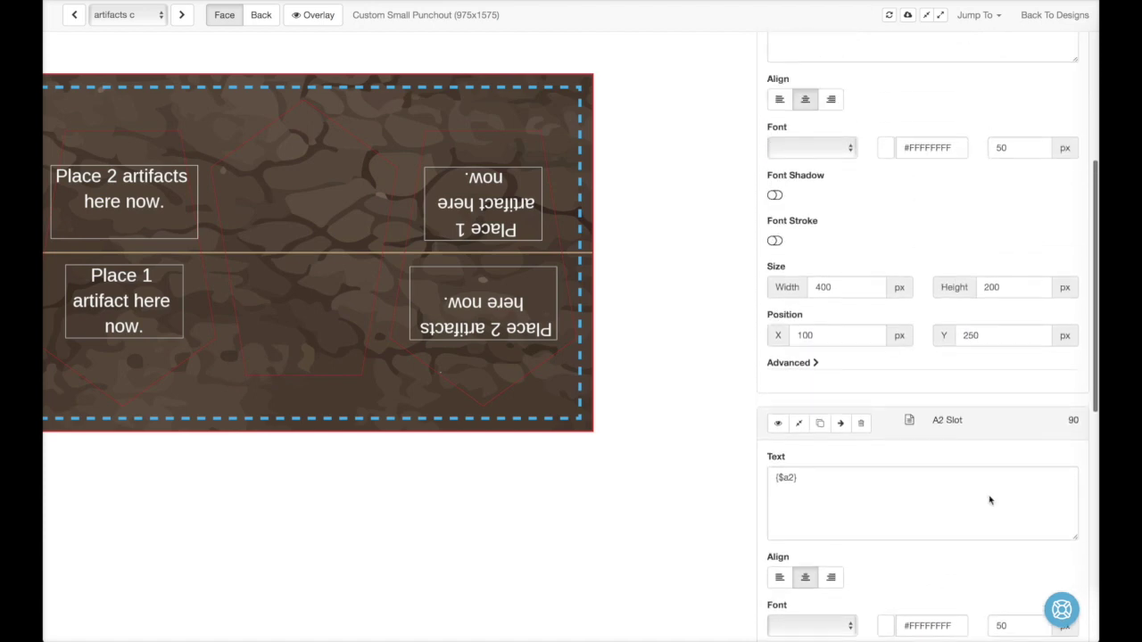
pyautogui.scroll(1, 989, 500)
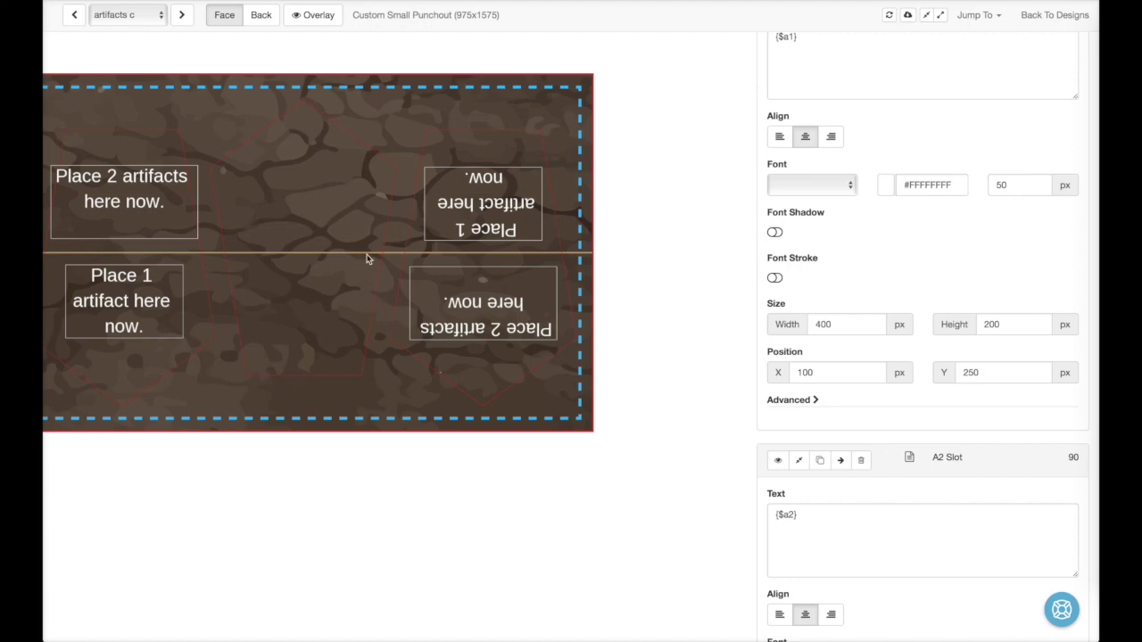
# Step: Move the copied A1 Slot's X position to 500, then 600
pyautogui.click(803, 374)
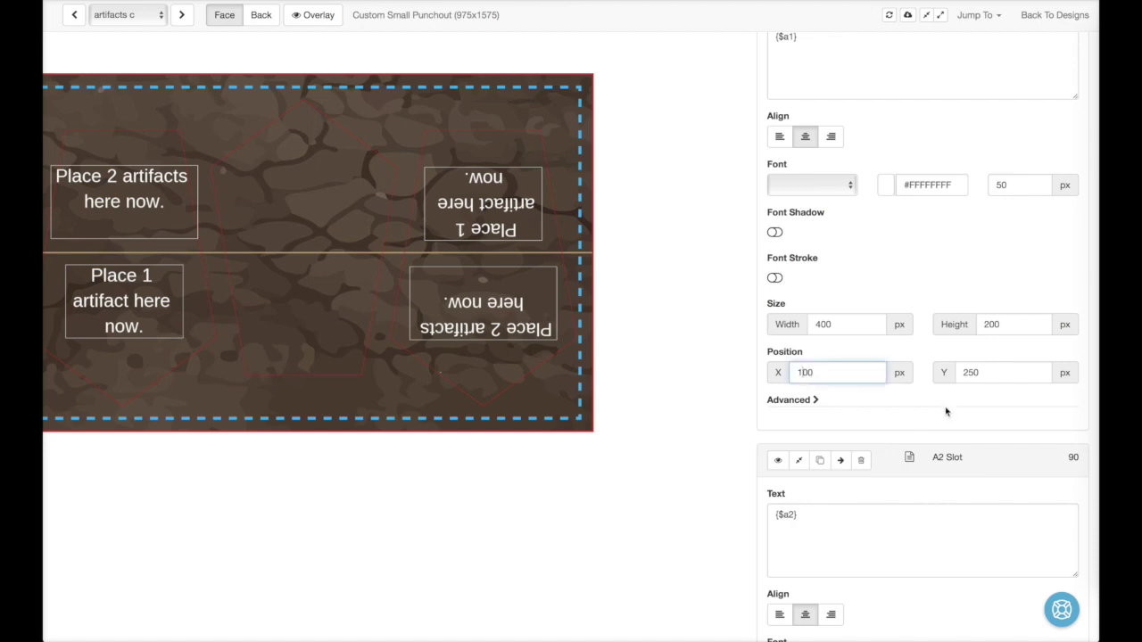
pyautogui.scroll(1, 946, 411)
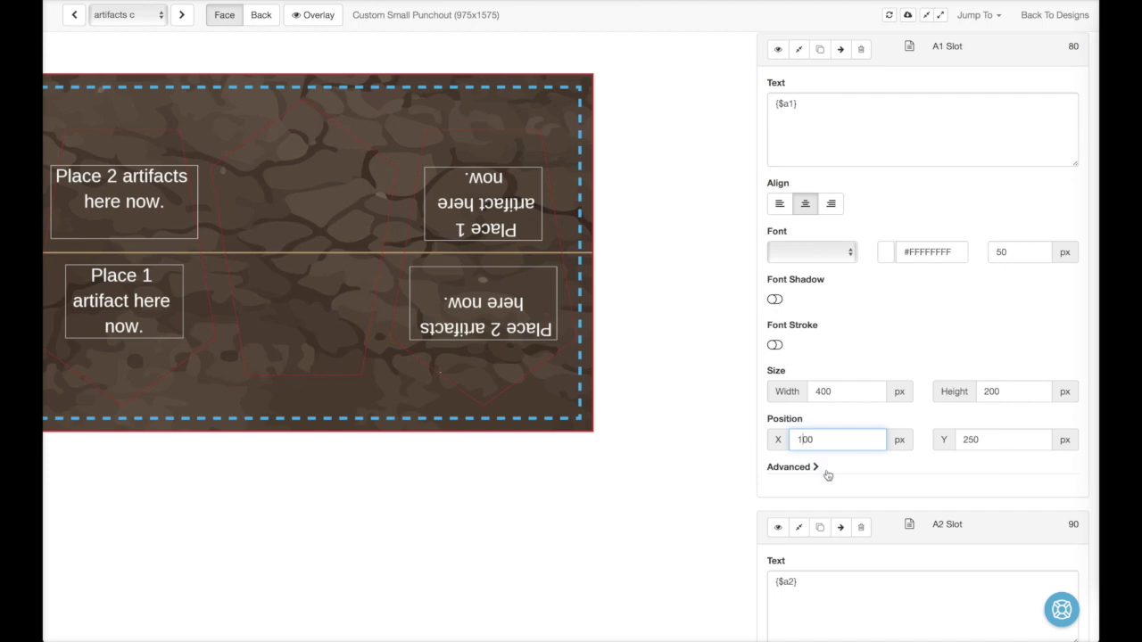
pyautogui.press('BackSpace')
pyautogui.write('5')
pyautogui.click(856, 429)
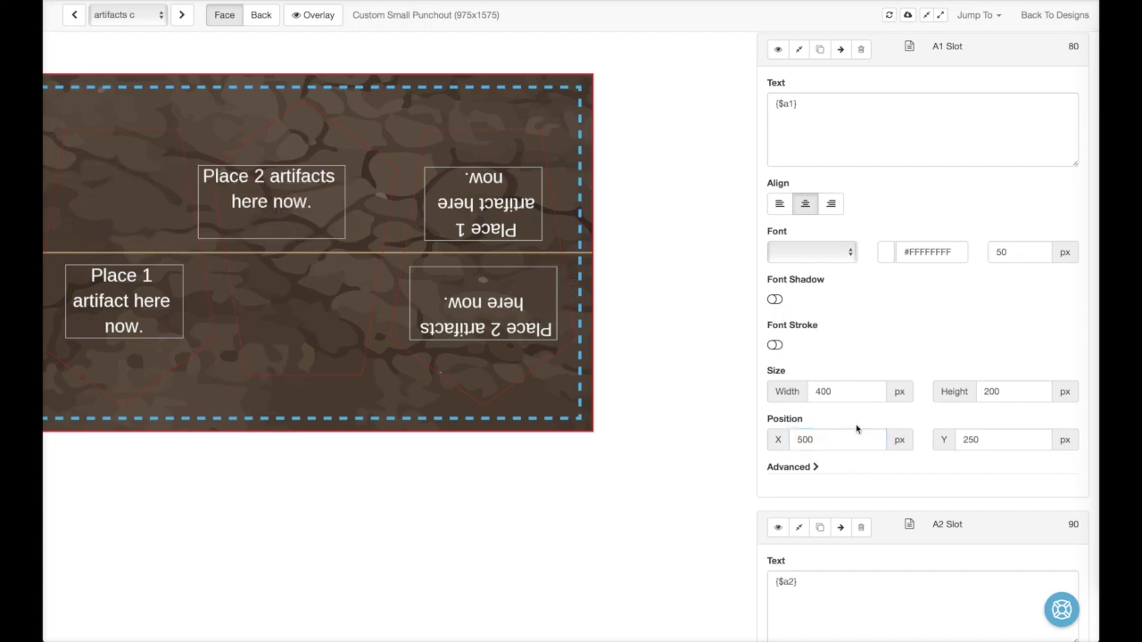
pyautogui.click(801, 439)
pyautogui.press('BackSpace')
pyautogui.write('6')
pyautogui.click(907, 350)
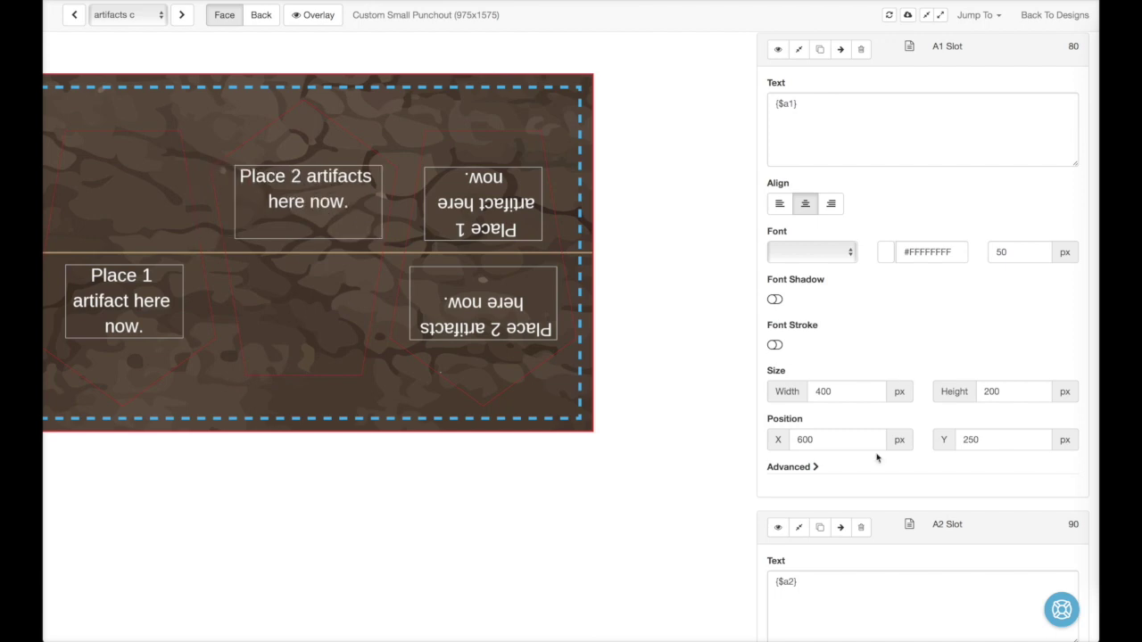
# Step: Fine-tune the copied A1 Slot's X position to 580, then 590
pyautogui.click(805, 439)
pyautogui.doubleClick(806, 439)
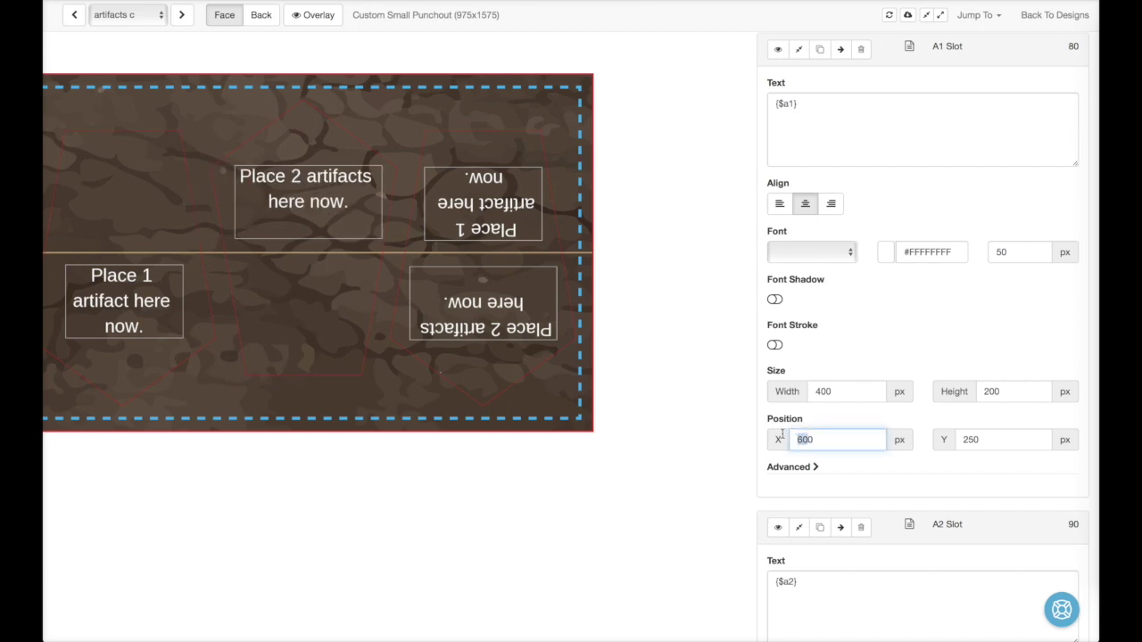
pyautogui.write('580')
pyautogui.click(847, 364)
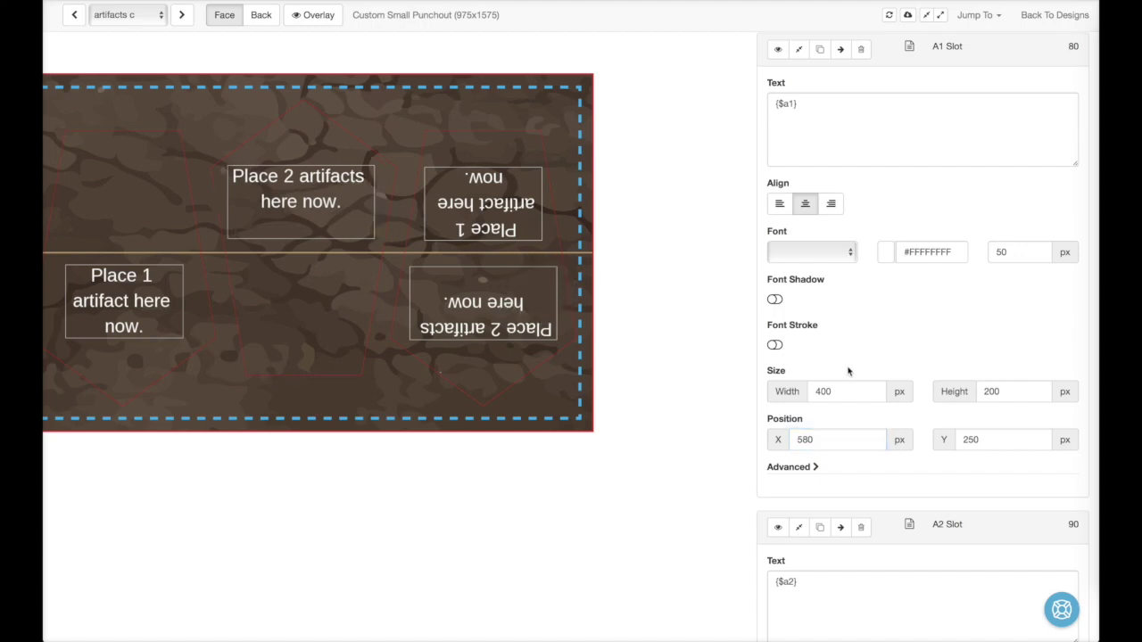
pyautogui.click(812, 439)
pyautogui.press('BackSpace')
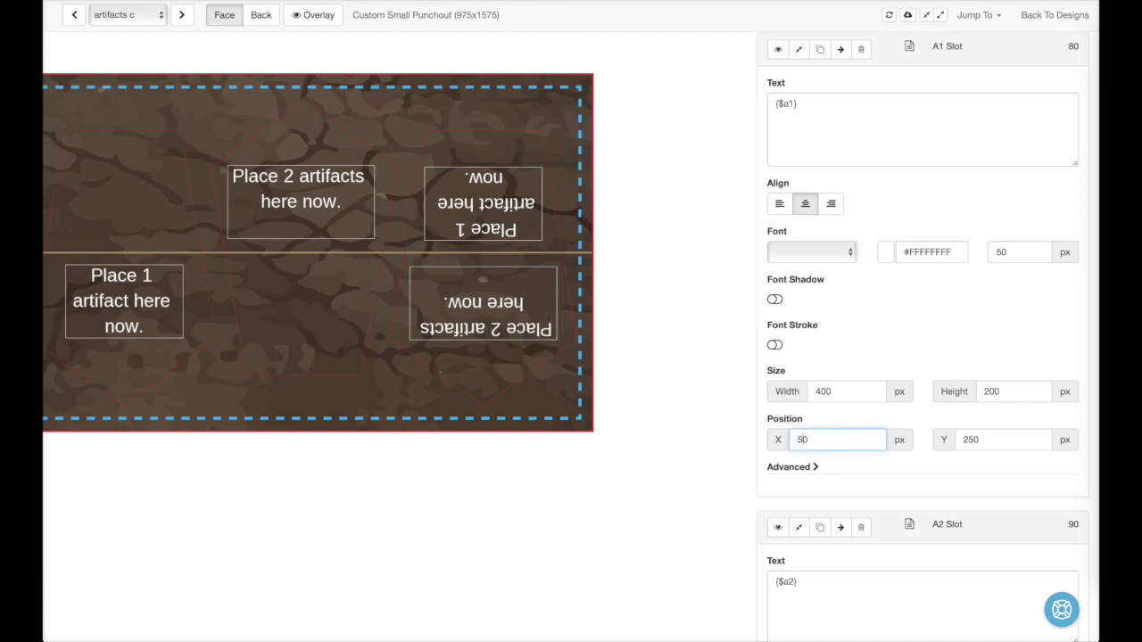
pyautogui.write('9')
pyautogui.click(917, 374)
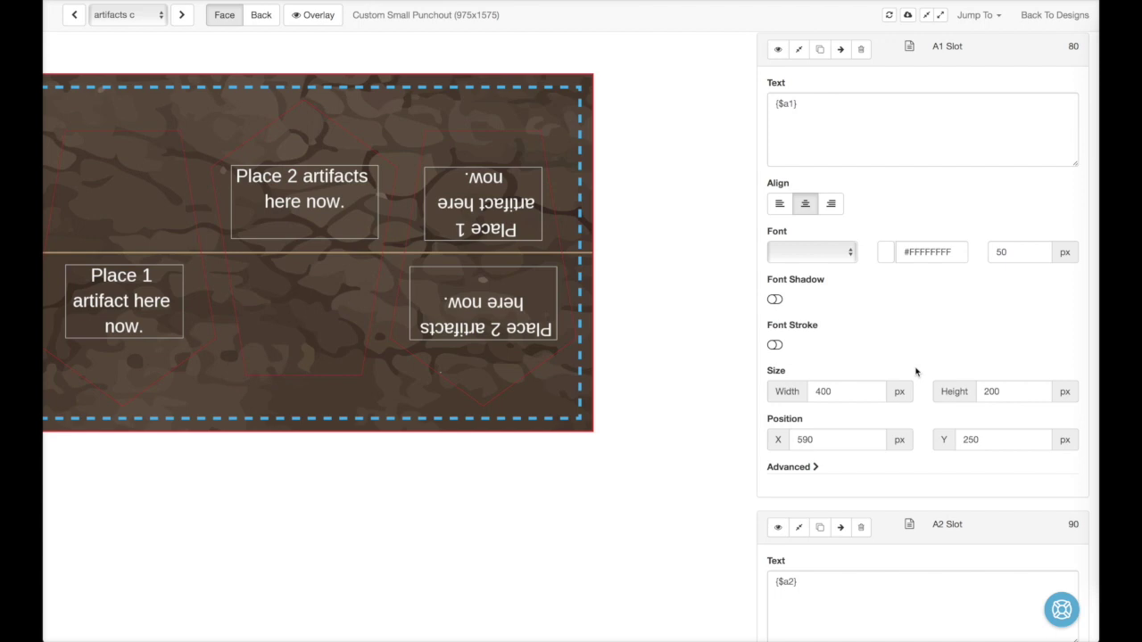
# Step: Copy the 590 value into the copied A2 Slot's X position, replacing 140
pyautogui.doubleClick(847, 443)
pyautogui.hotkey('ctrl', 'c')
pyautogui.scroll(-5, 847, 444)
pyautogui.scroll(-1, 838, 535)
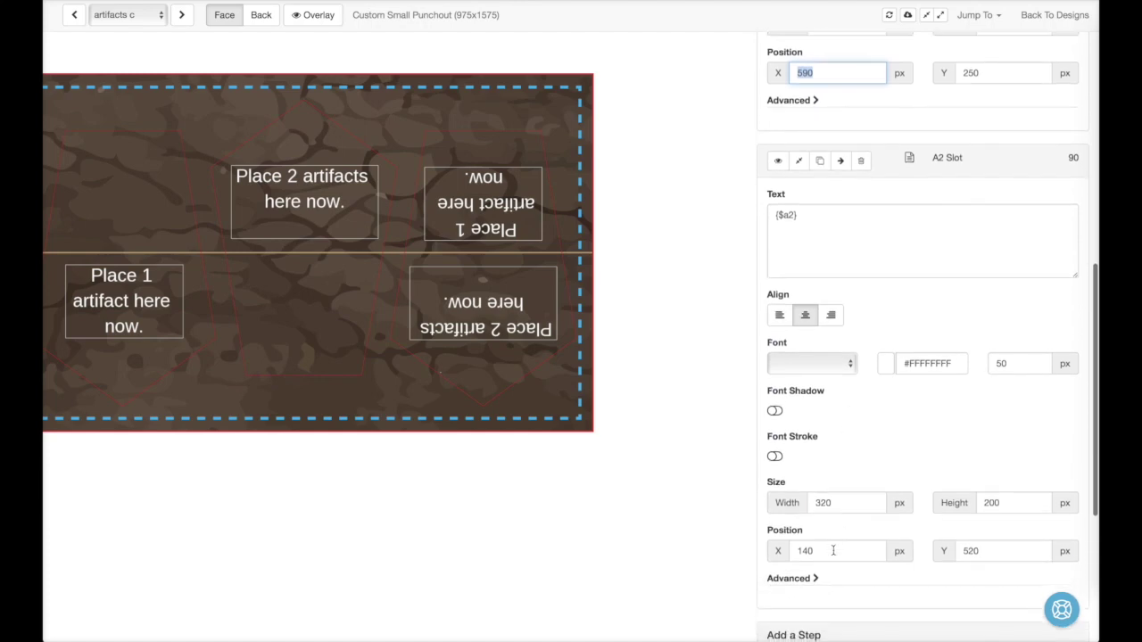
pyautogui.doubleClick(833, 550)
pyautogui.hotkey('ctrl', 'v')
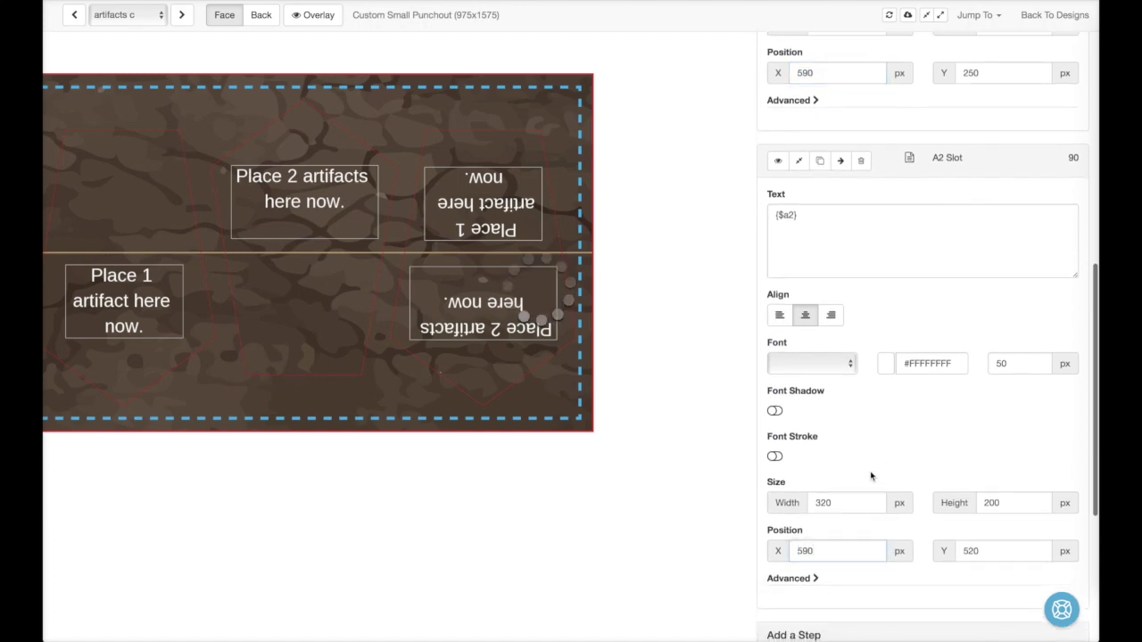
pyautogui.click(879, 461)
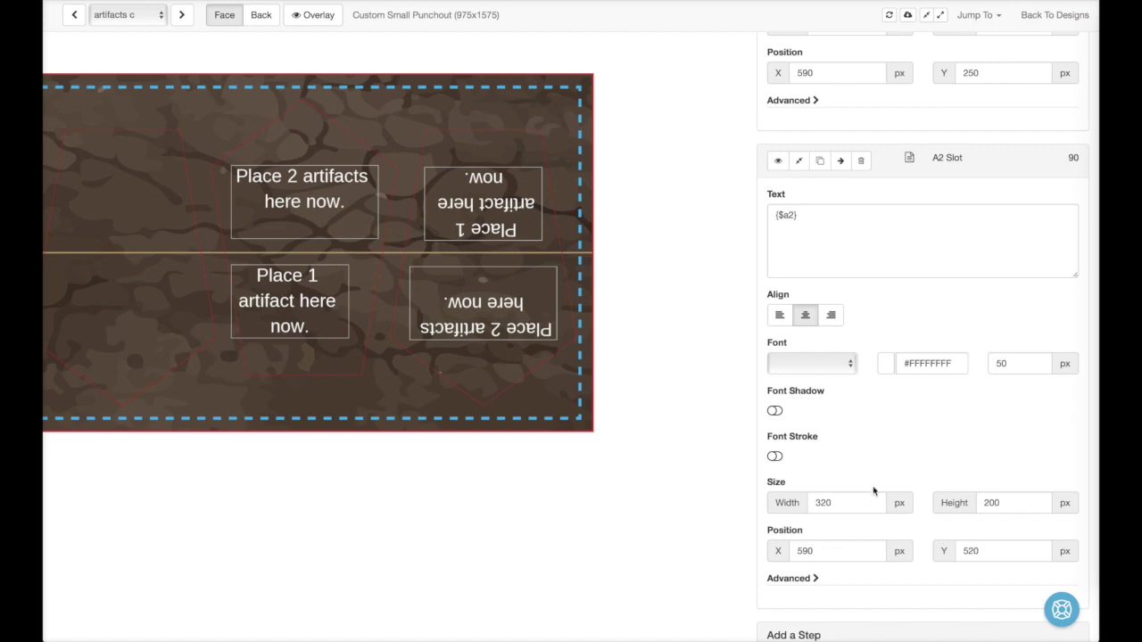
pyautogui.scroll(10, 873, 489)
pyautogui.scroll(3, 874, 488)
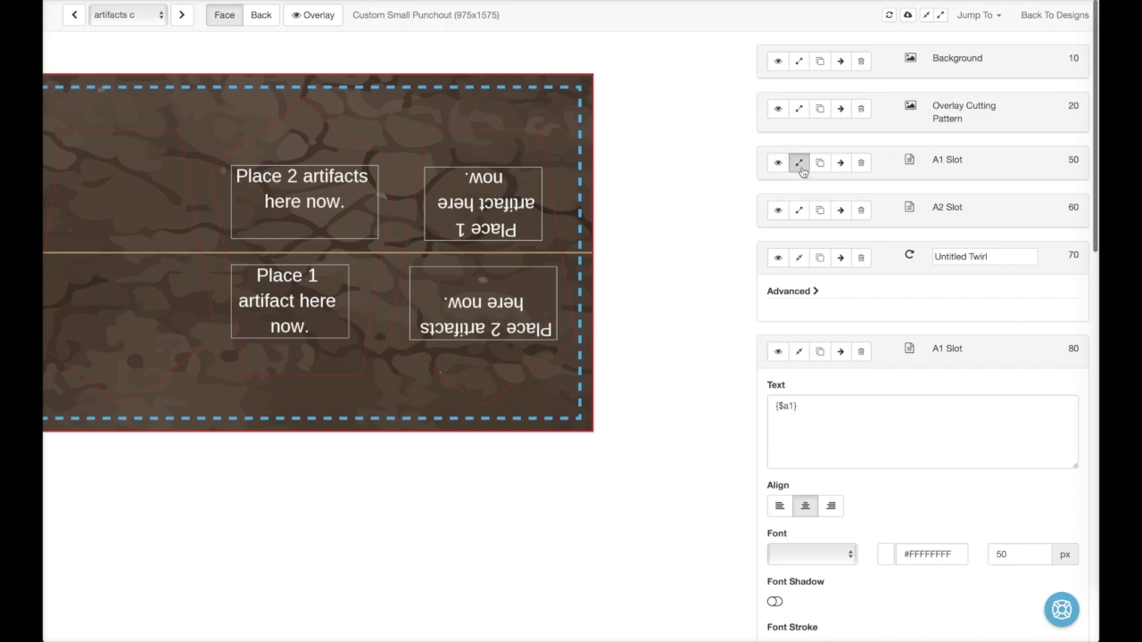
pyautogui.click(798, 163)
pyautogui.scroll(-5, 813, 487)
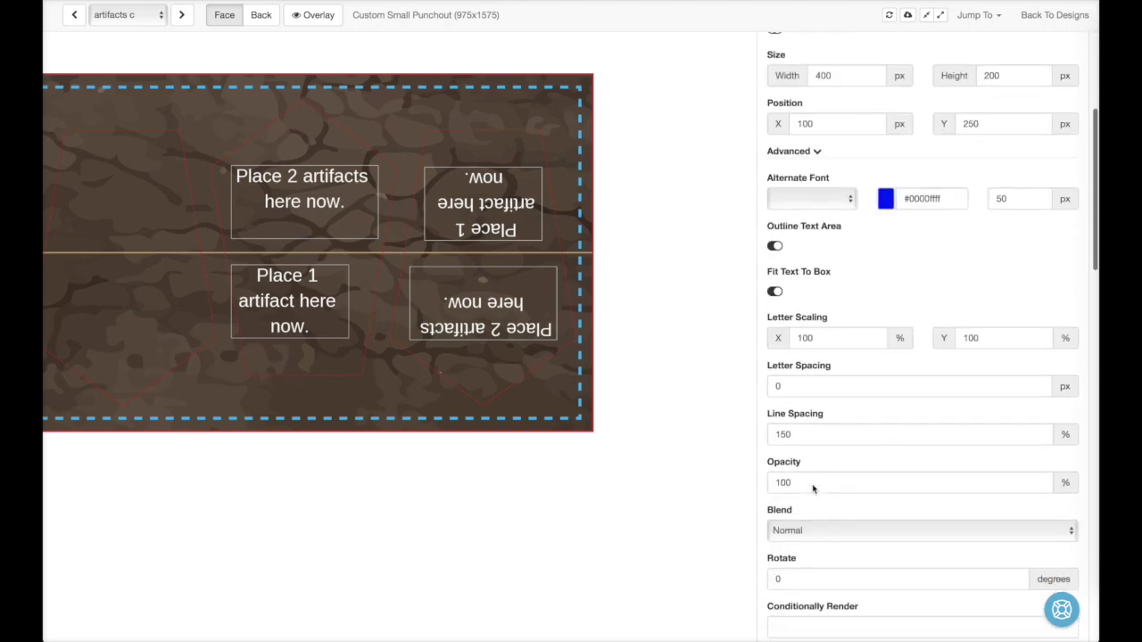
pyautogui.scroll(-3, 812, 488)
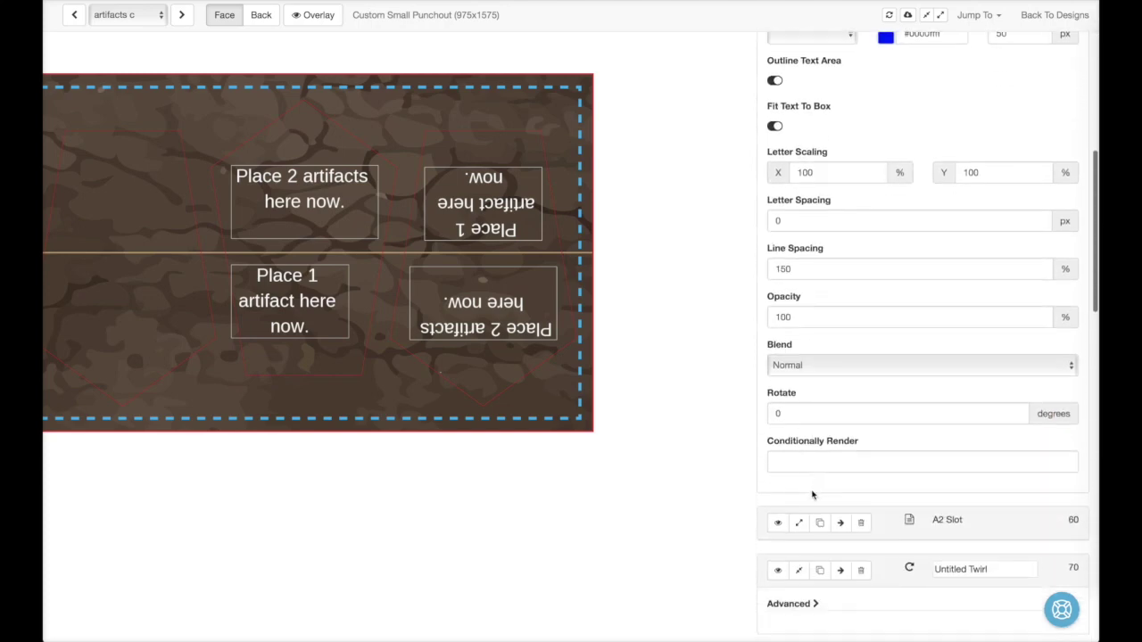
pyautogui.scroll(5, 803, 362)
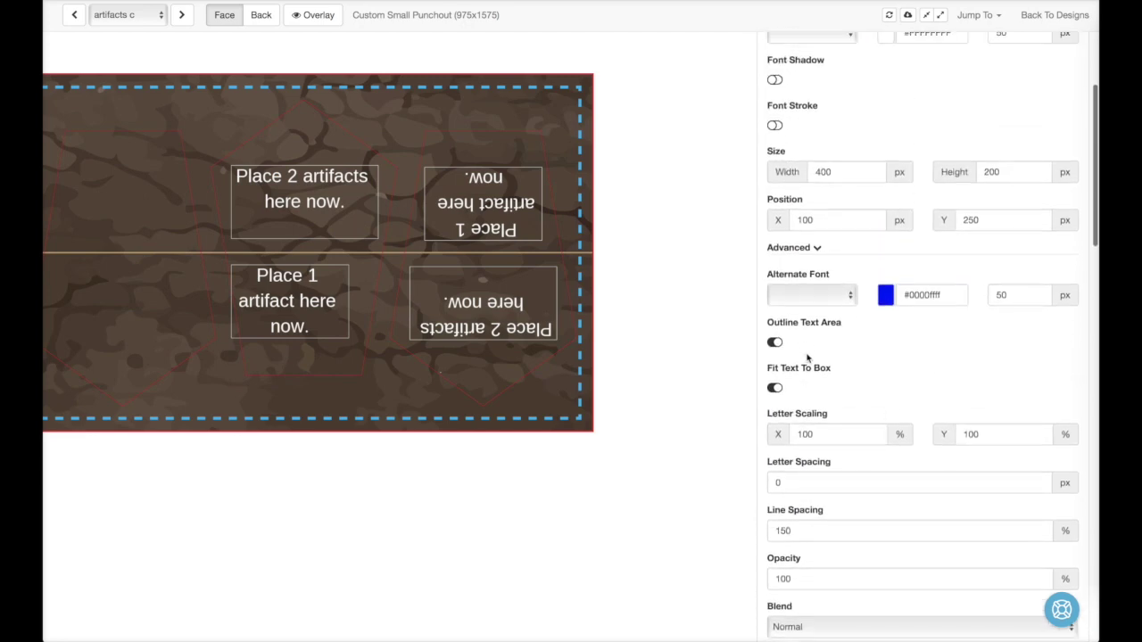
pyautogui.click(806, 249)
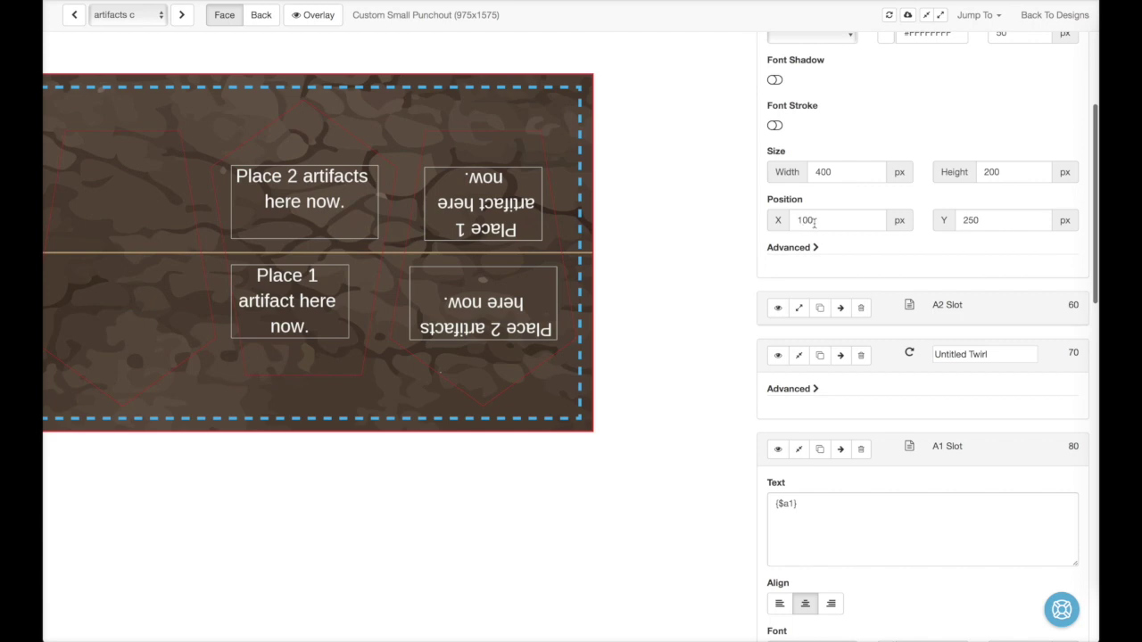
pyautogui.click(799, 308)
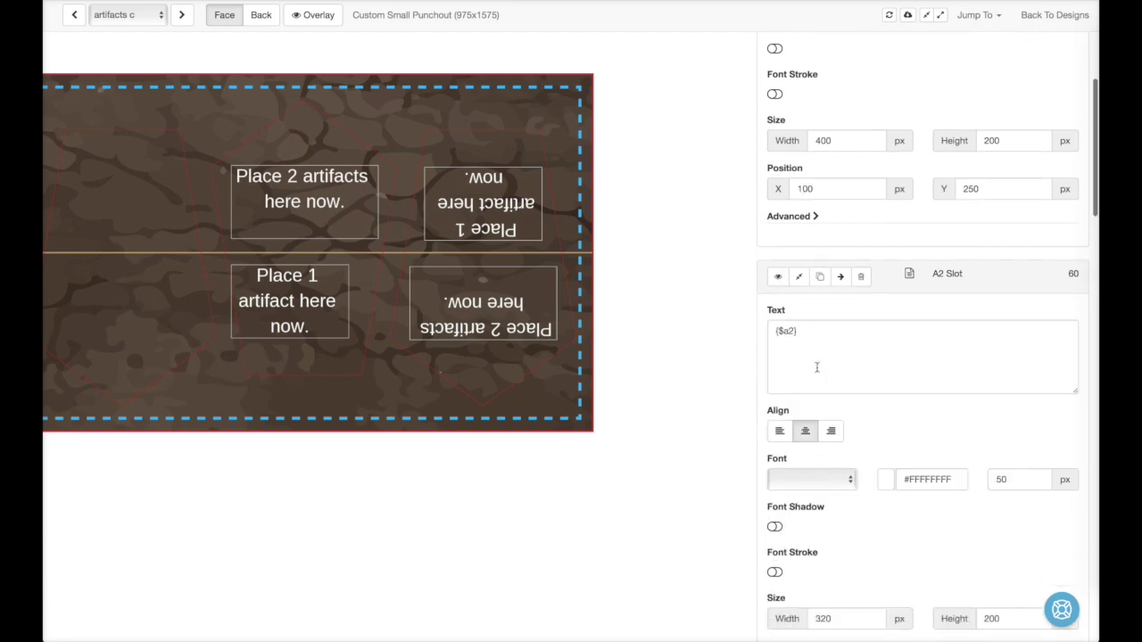
pyautogui.scroll(-4, 816, 367)
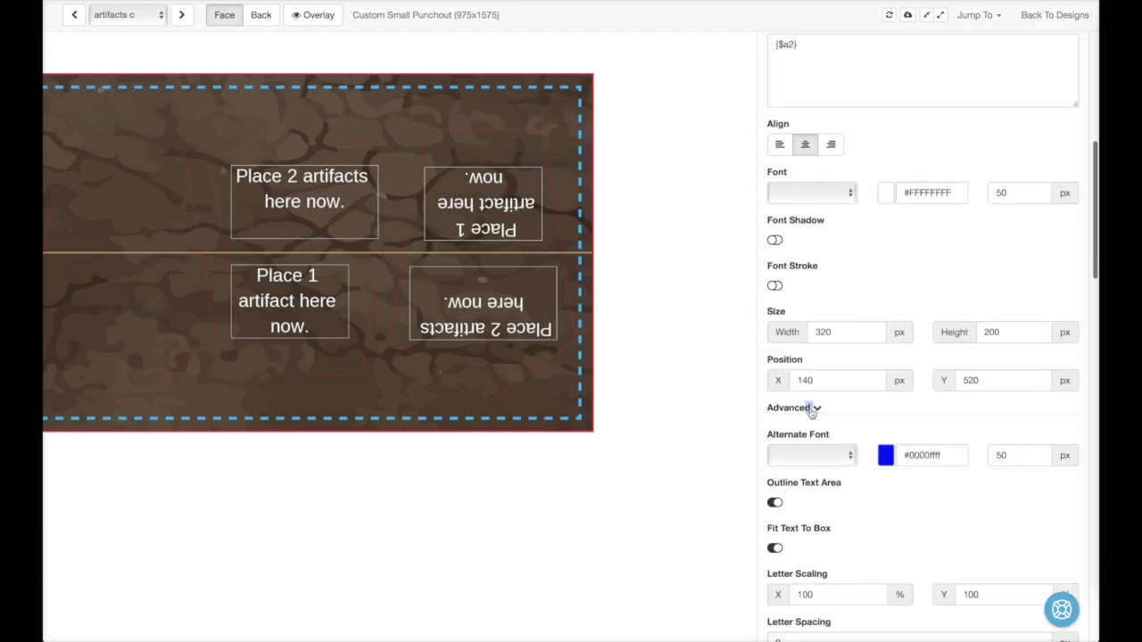
pyautogui.click(812, 408)
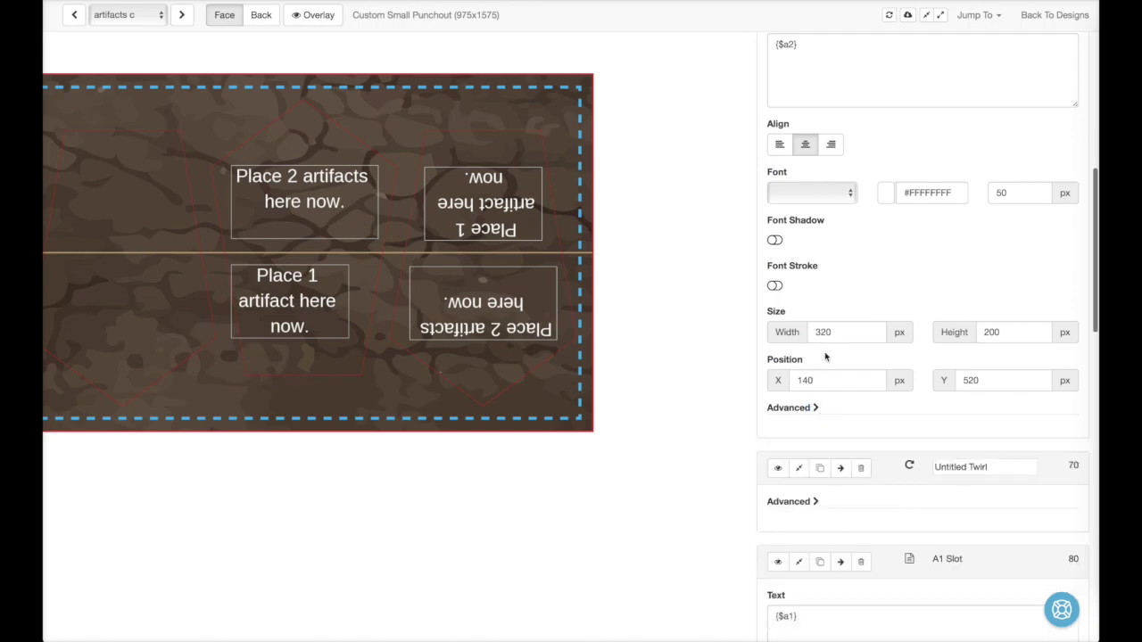
pyautogui.scroll(6, 825, 357)
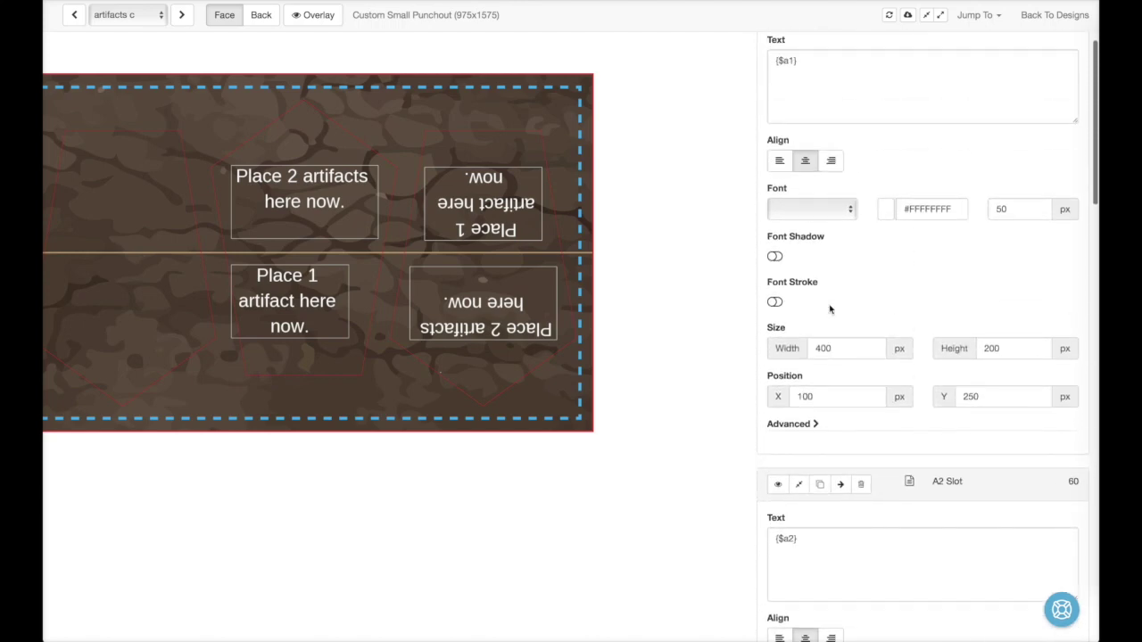
pyautogui.scroll(-15, 829, 309)
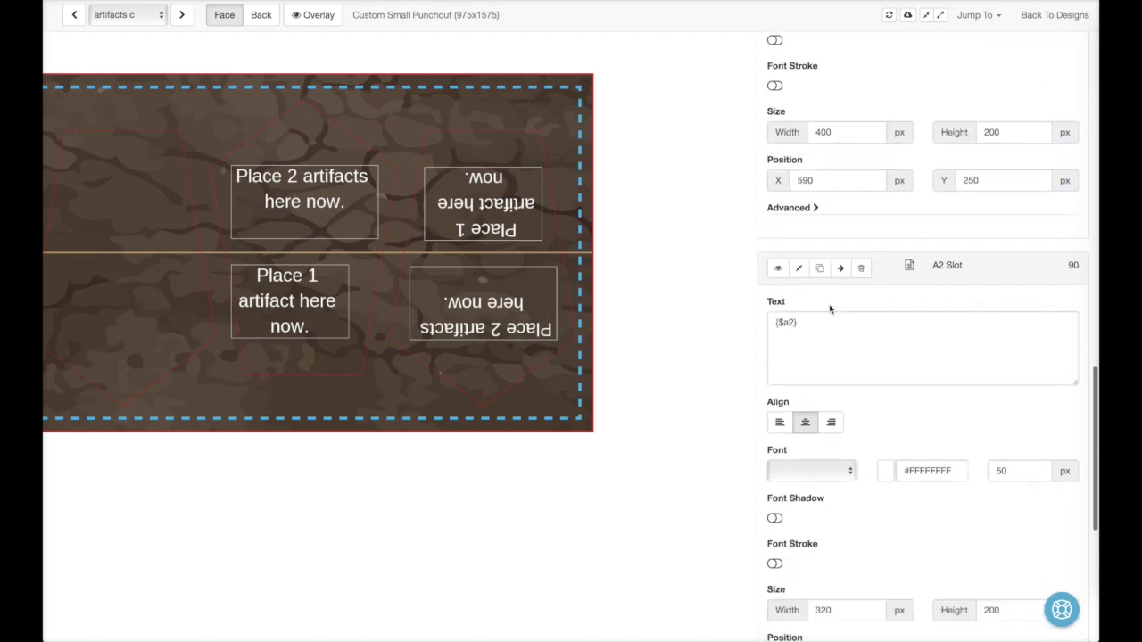
pyautogui.scroll(-5, 829, 309)
pyautogui.scroll(3, 829, 309)
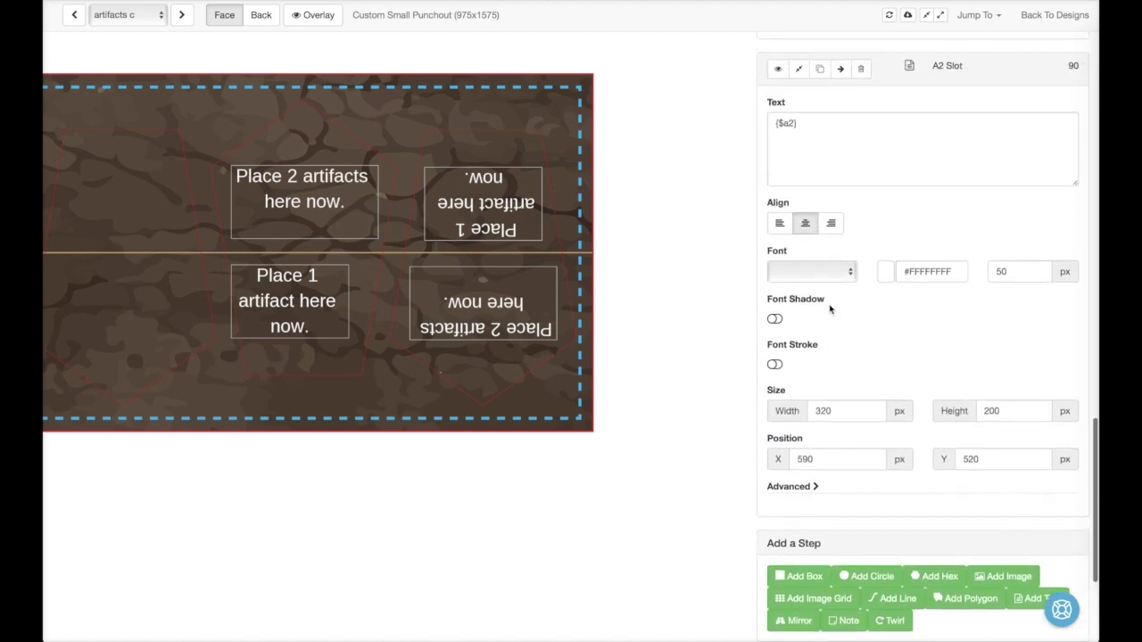
pyautogui.doubleClick(805, 461)
# Step: Set the later A2 Slot's X to 630 and append an Untitled Twirl step after it
pyautogui.write('60')
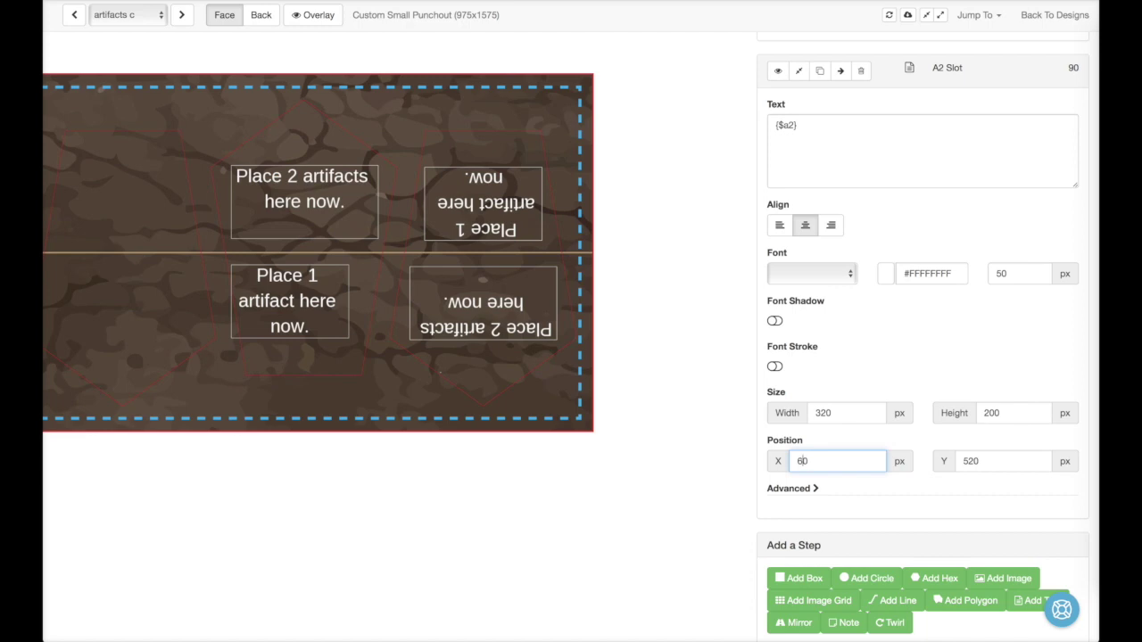
pyautogui.write('3')
pyautogui.click(724, 447)
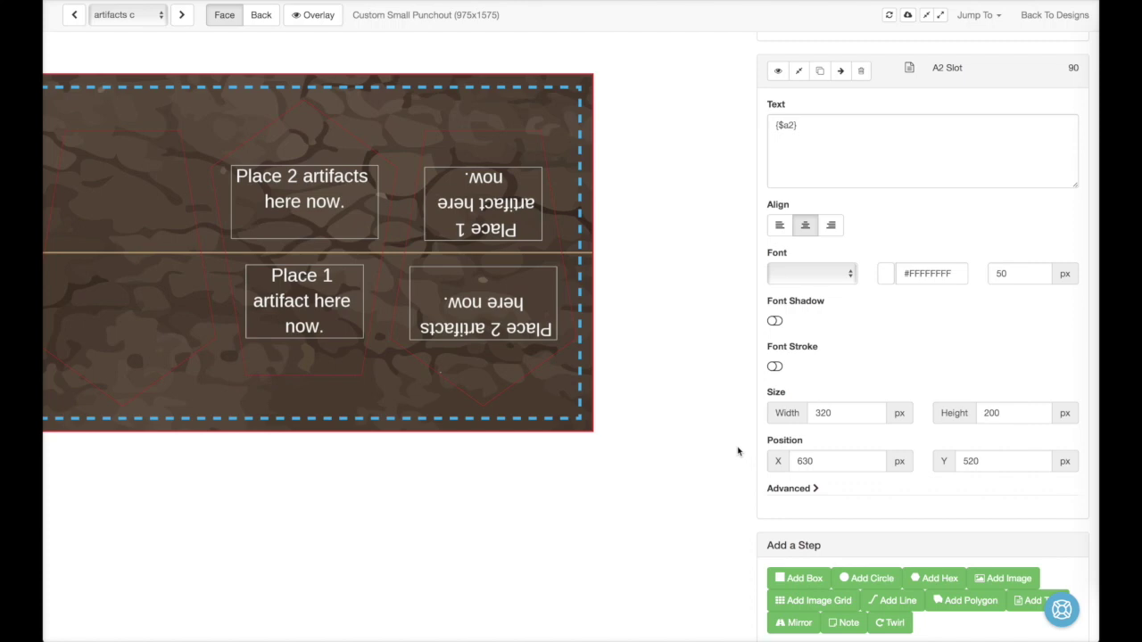
pyautogui.click(891, 623)
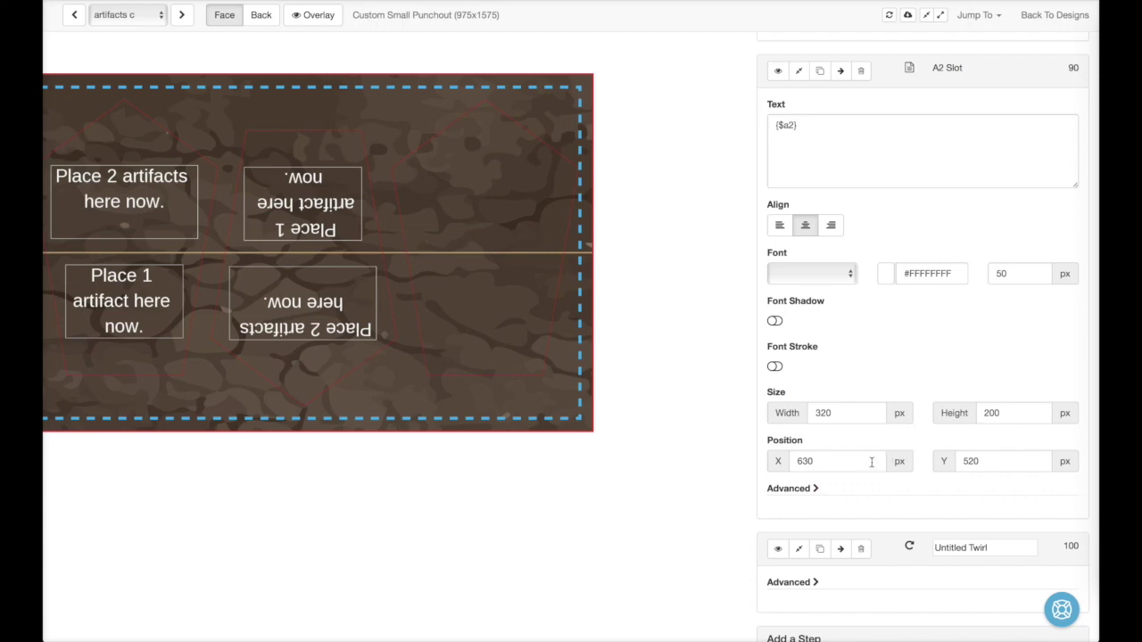
# Step: Rename the later A1 Slot copy to B1 Slot
pyautogui.scroll(3, 874, 443)
pyautogui.scroll(1, 874, 443)
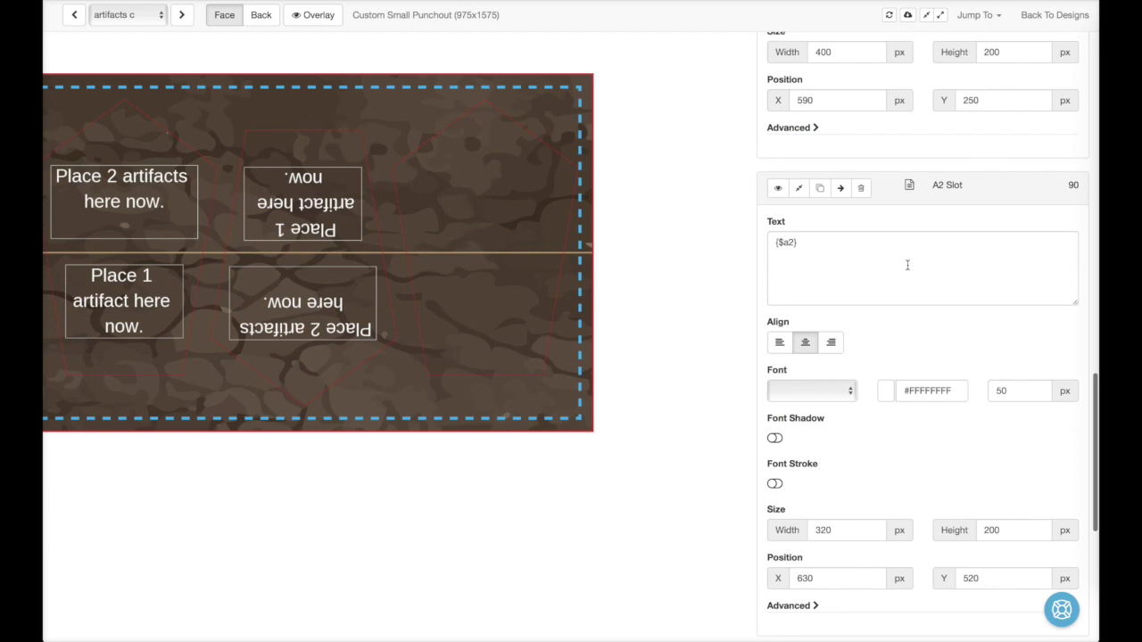
pyautogui.scroll(10, 934, 220)
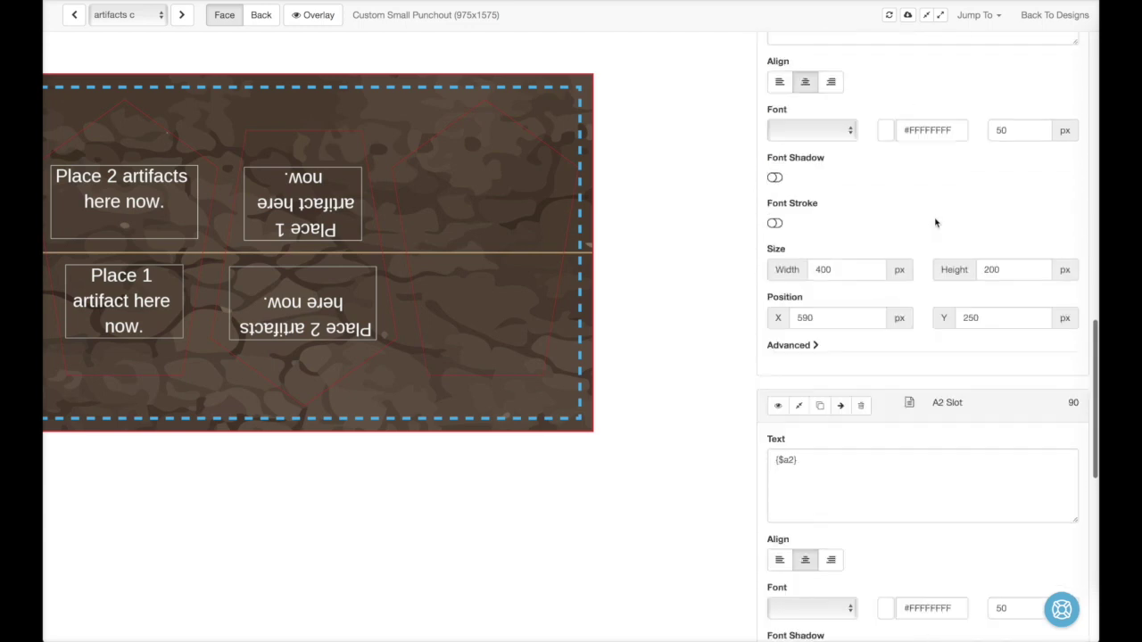
pyautogui.scroll(3, 935, 222)
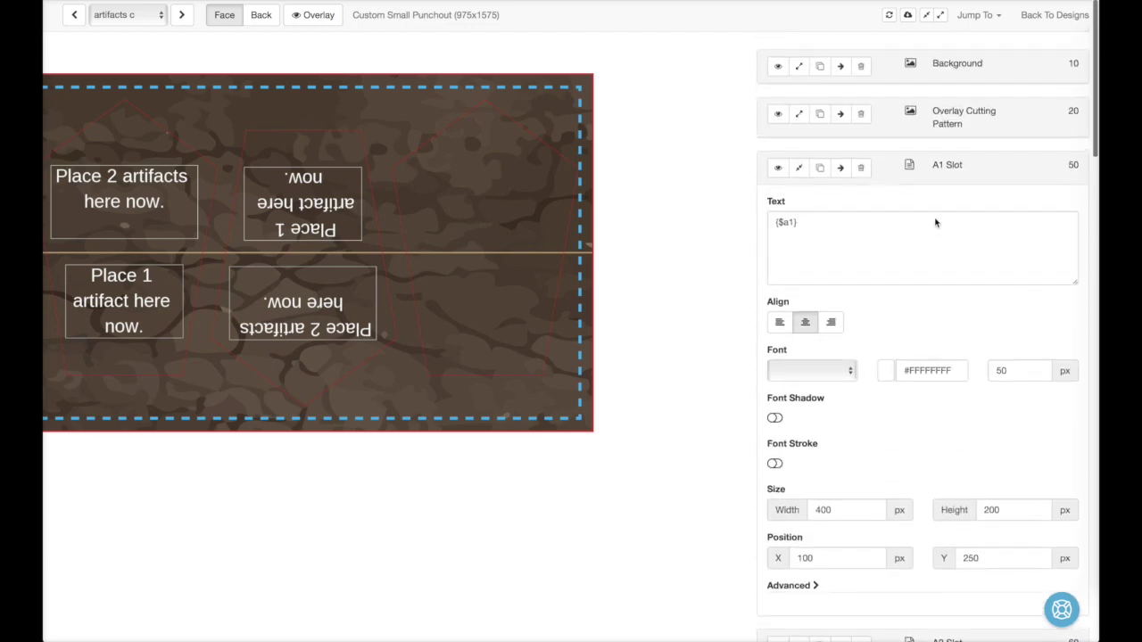
pyautogui.scroll(-8, 935, 222)
pyautogui.scroll(-5, 935, 222)
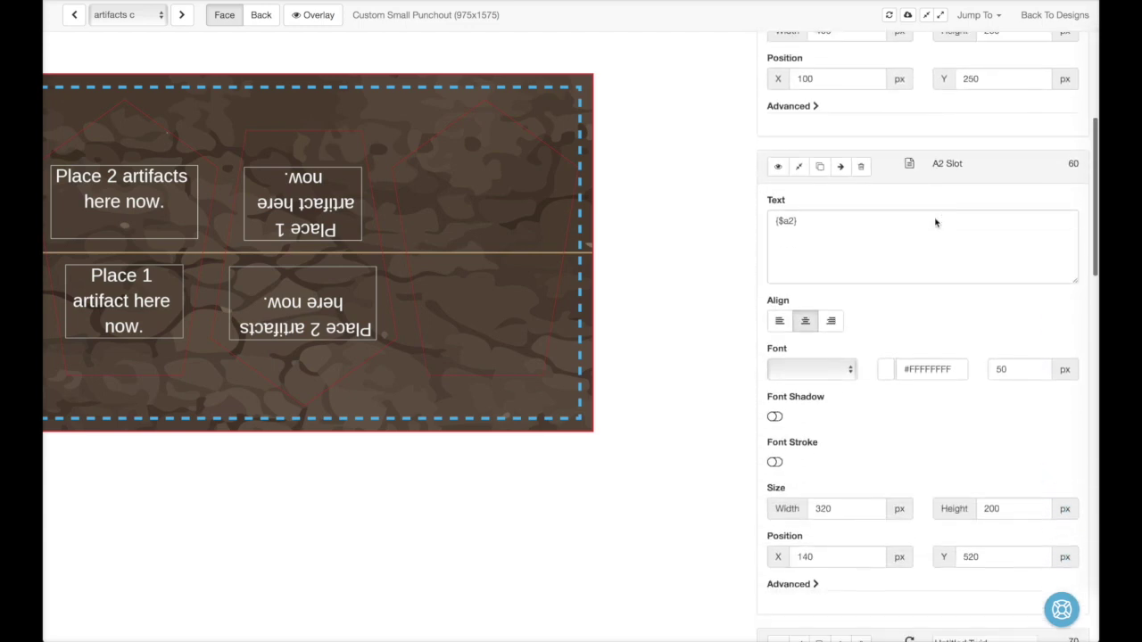
pyautogui.scroll(-4, 924, 343)
pyautogui.scroll(-4, 924, 346)
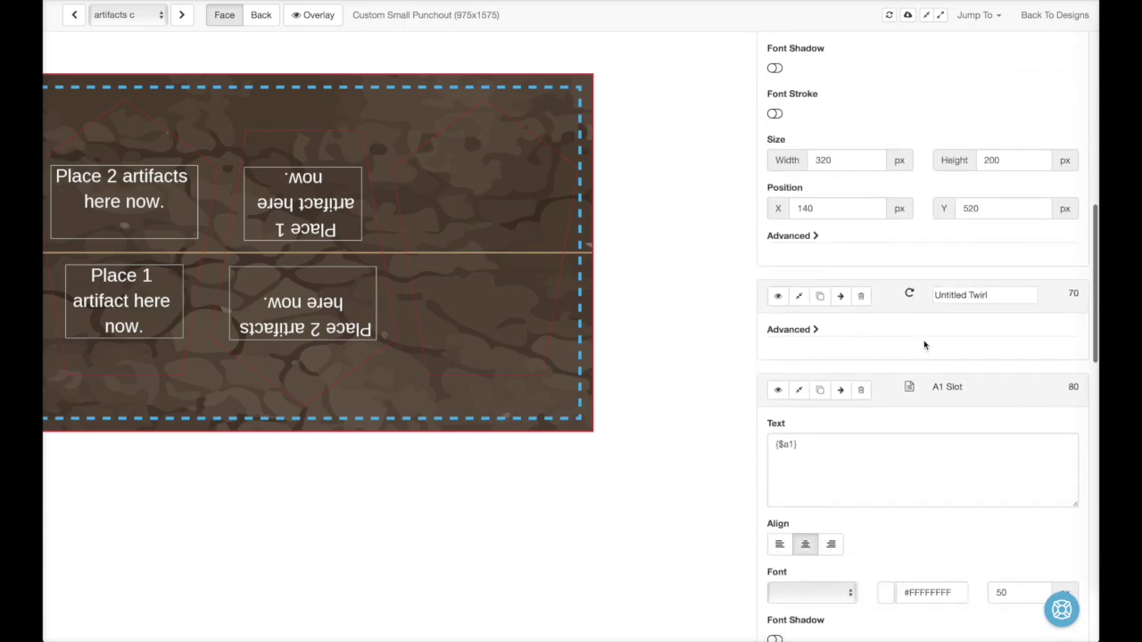
pyautogui.doubleClick(940, 311)
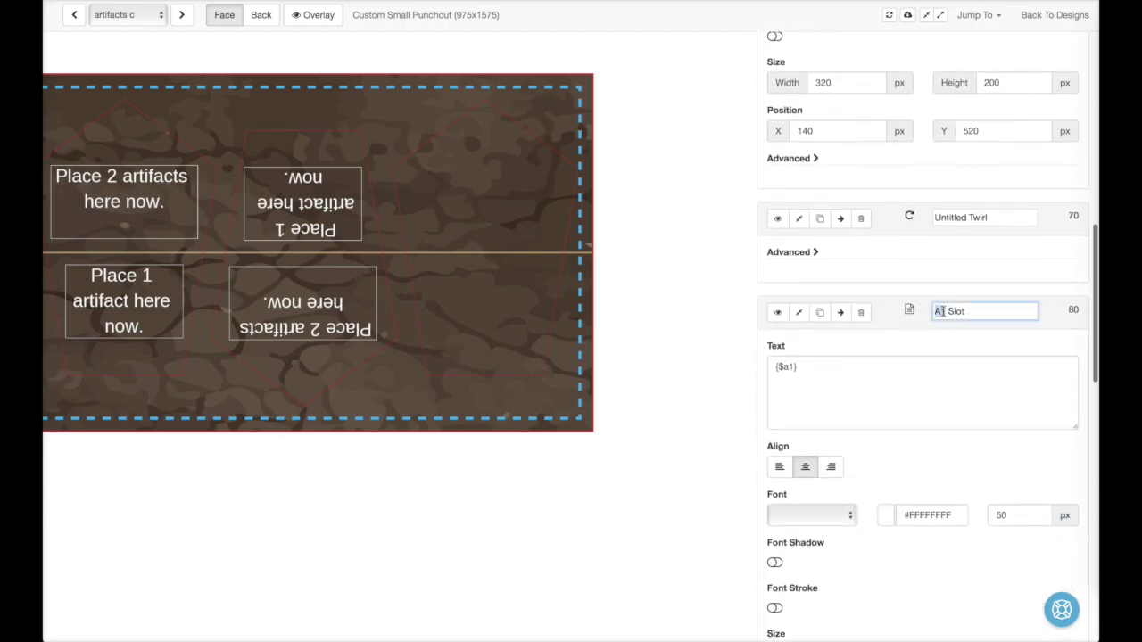
pyautogui.write('A3')
pyautogui.click(942, 309)
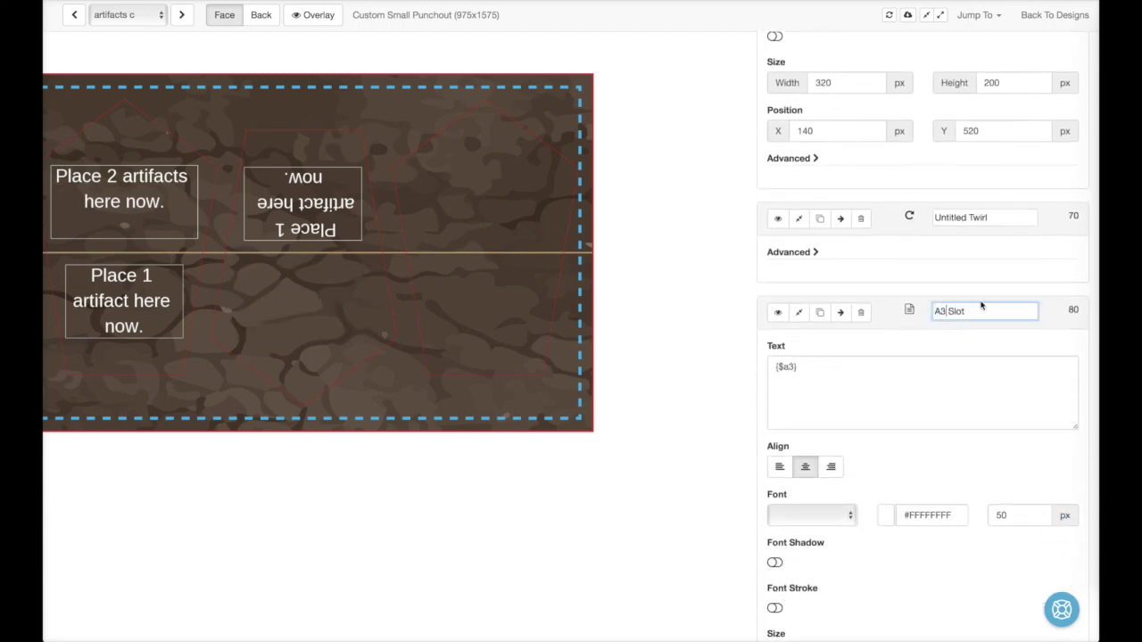
pyautogui.press('BackSpace')
pyautogui.press('BackSpace')
pyautogui.write('B1')
# Step: Change the B1 Slot's text variable to {$b1}
pyautogui.click(786, 365)
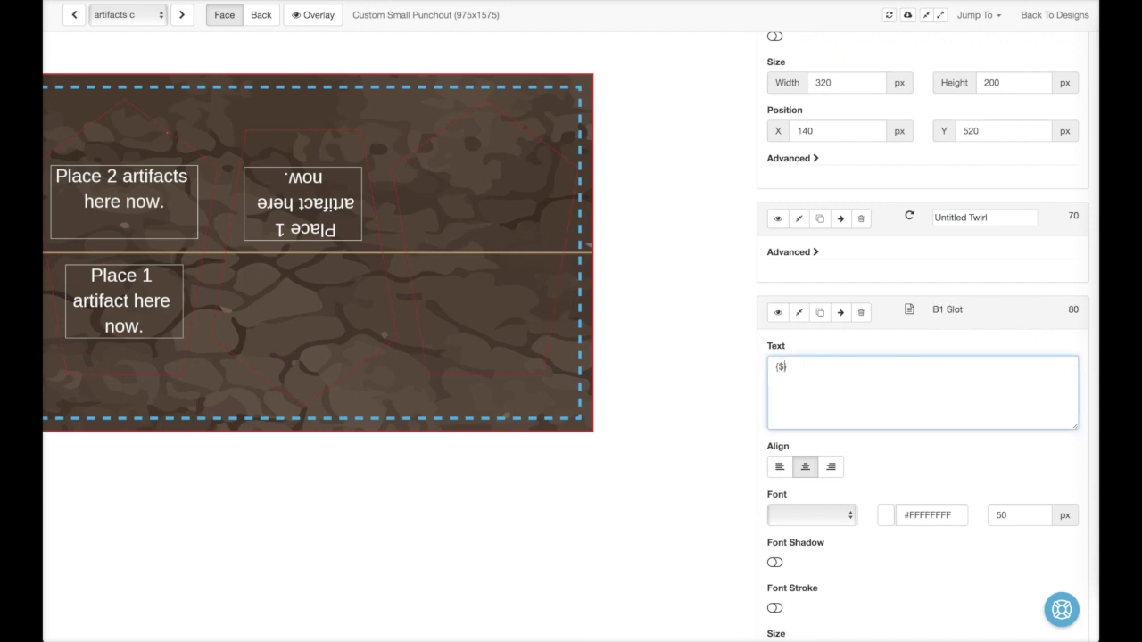
pyautogui.click(866, 347)
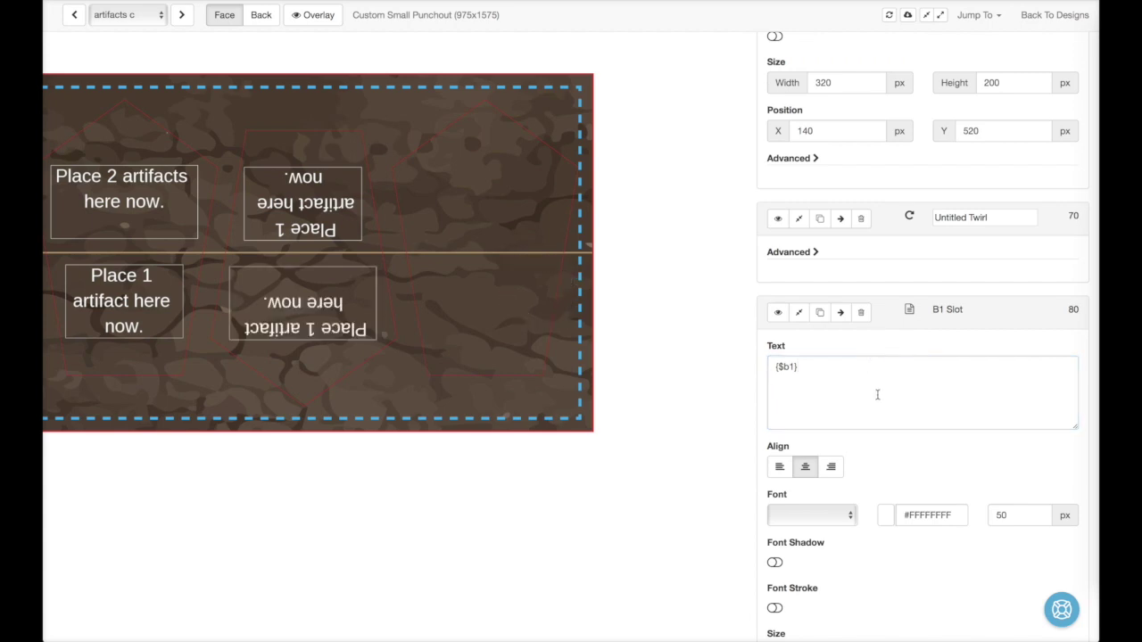
pyautogui.scroll(-5, 876, 401)
pyautogui.scroll(8, 877, 412)
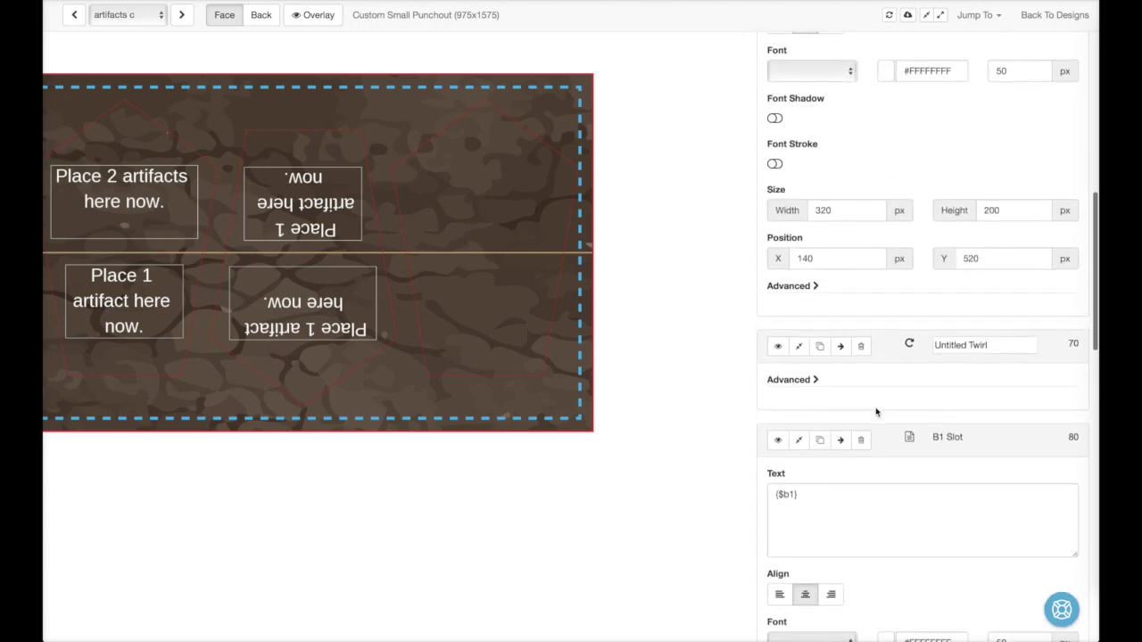
pyautogui.click(969, 347)
# Step: Rename the twirl step to 'Rotate so we don't have to do upside down math'
pyautogui.hotkey('ctrl', 'a')
pyautogui.write('Rot')
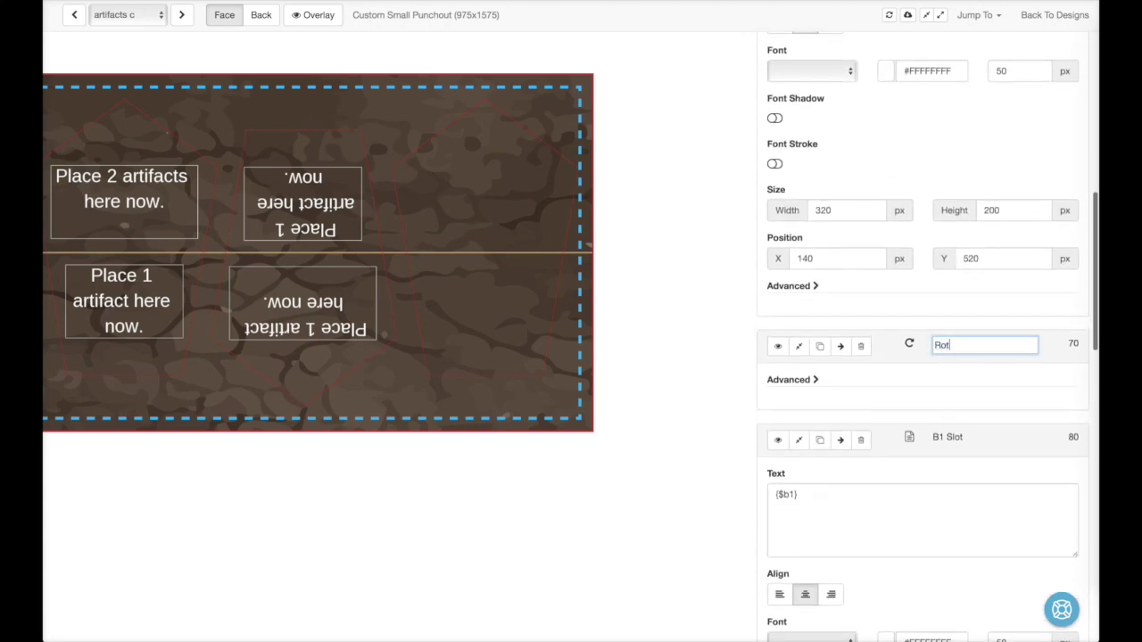
pyautogui.write("ate so we don't h")
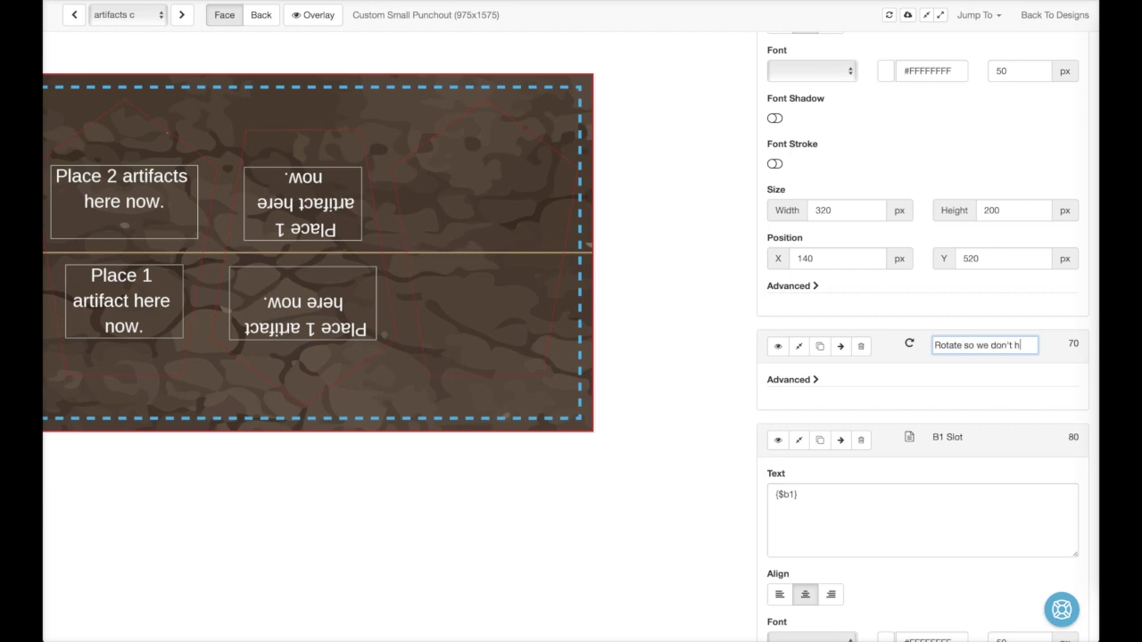
pyautogui.write('ave to do upside d')
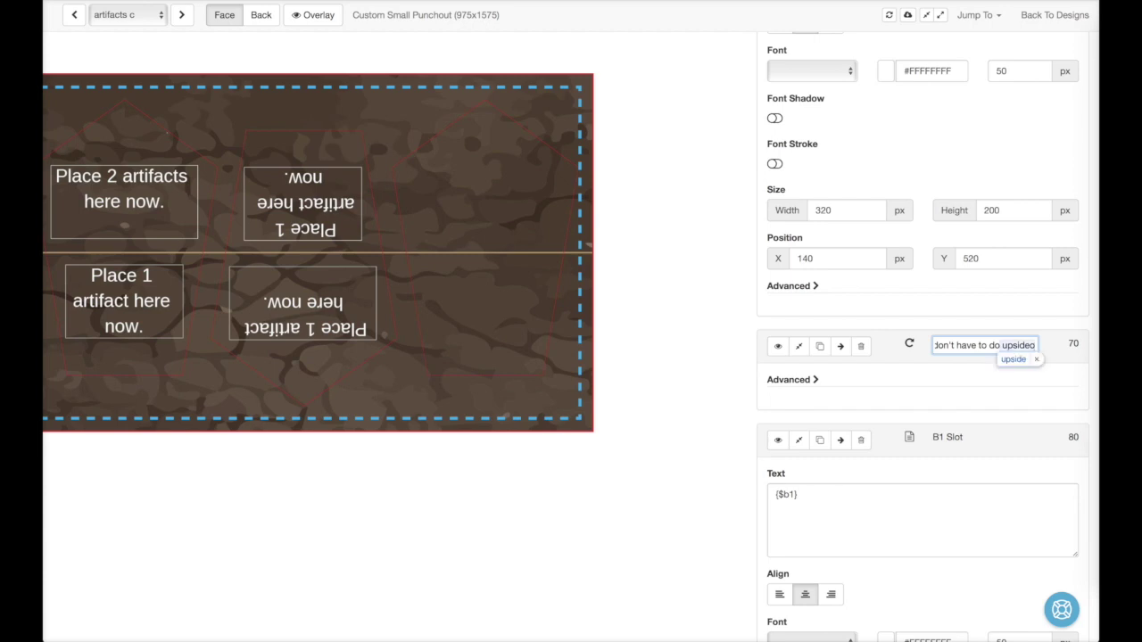
pyautogui.write('own math')
pyautogui.press('Return')
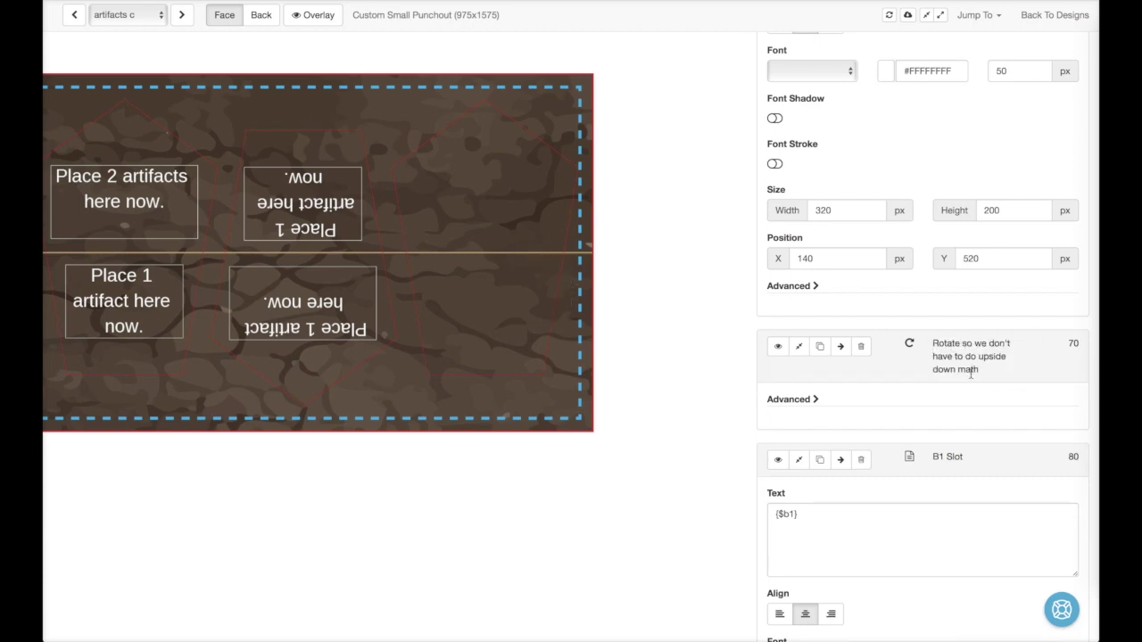
# Step: Collapse the B1 Slot panel and rename the copied A2 Slot to B2 Slot
pyautogui.scroll(-8, 961, 425)
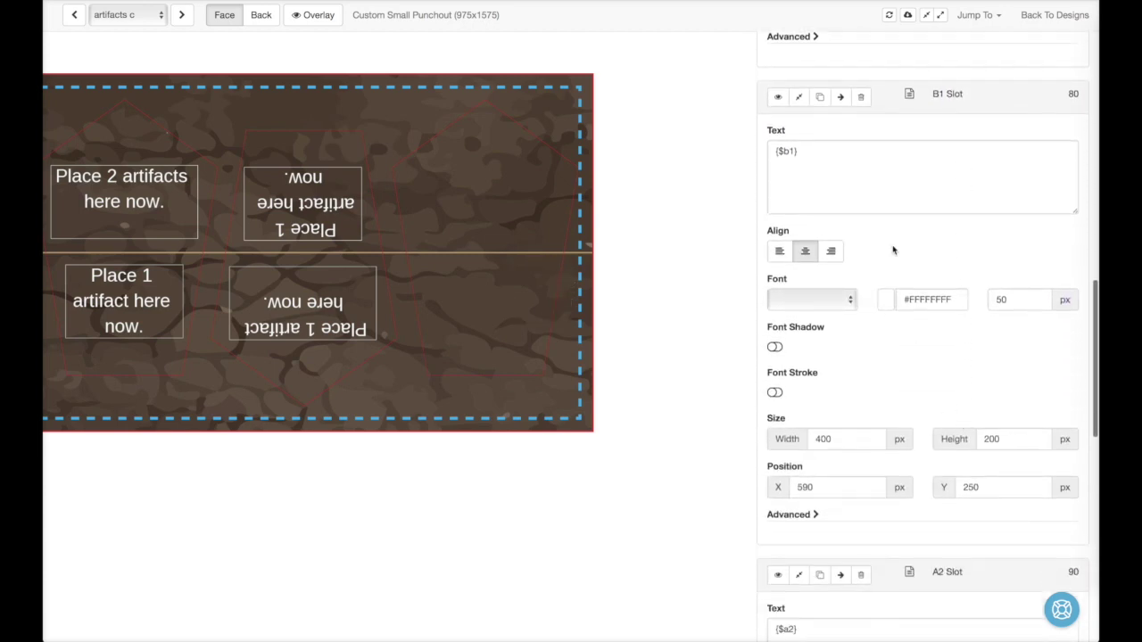
pyautogui.scroll(-1, 879, 277)
pyautogui.scroll(1, 857, 223)
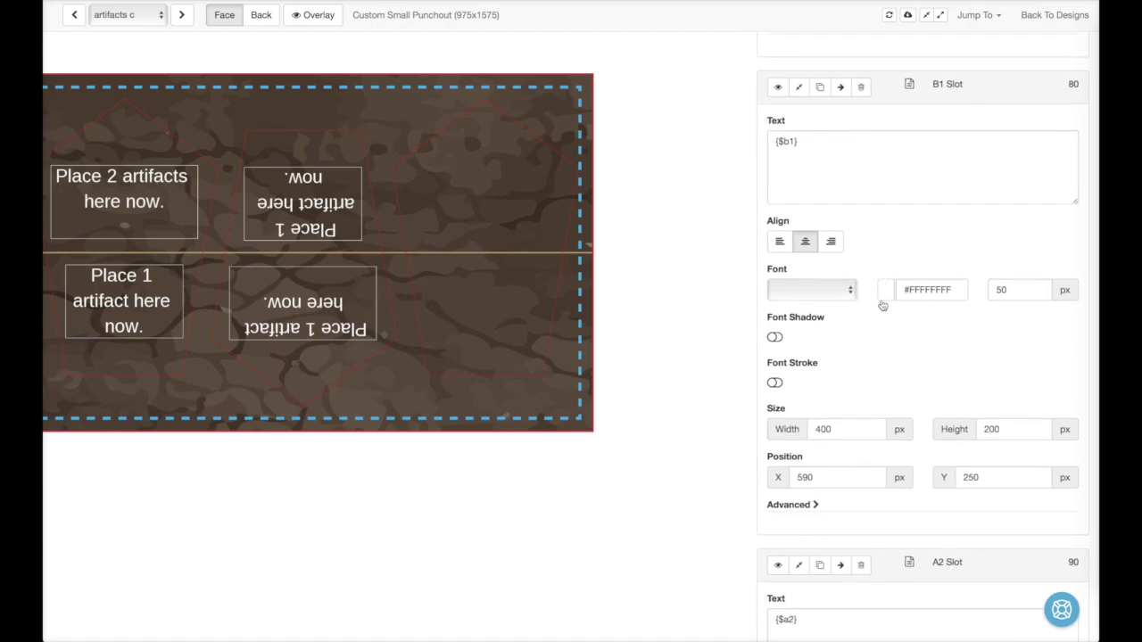
pyautogui.click(798, 87)
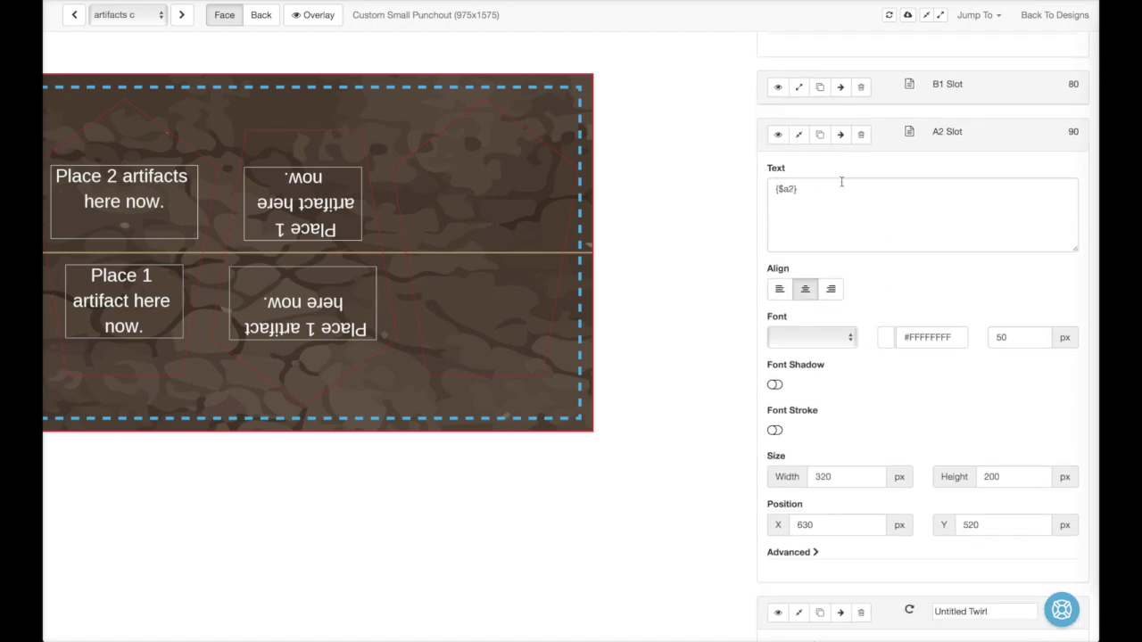
pyautogui.click(798, 134)
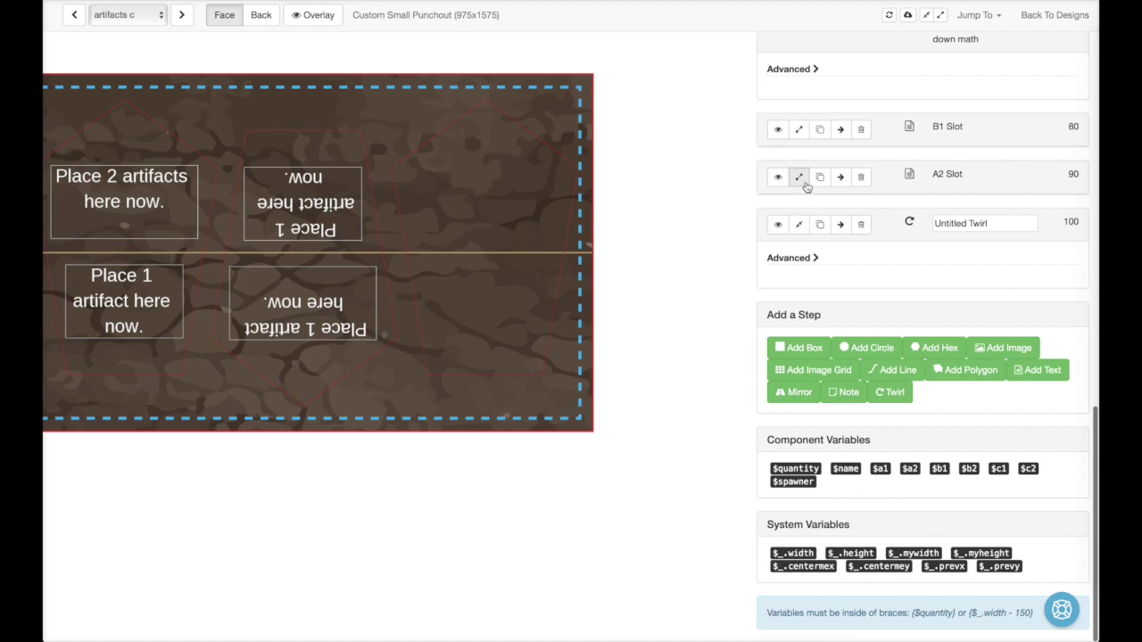
pyautogui.click(799, 177)
pyautogui.click(943, 174)
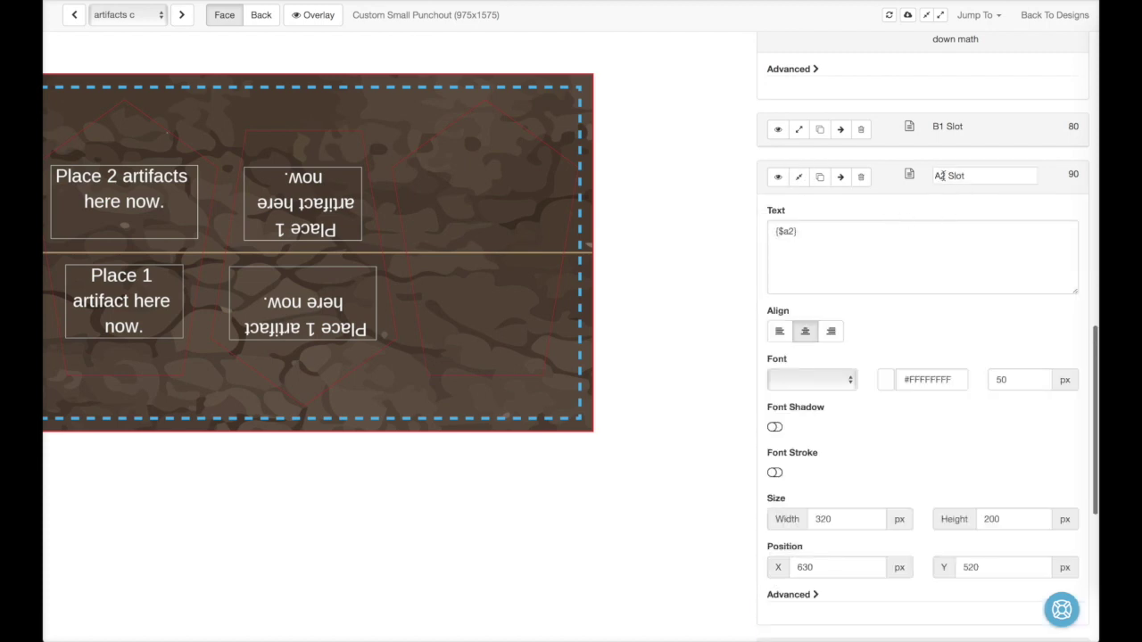
pyautogui.doubleClick(939, 176)
pyautogui.write('B')
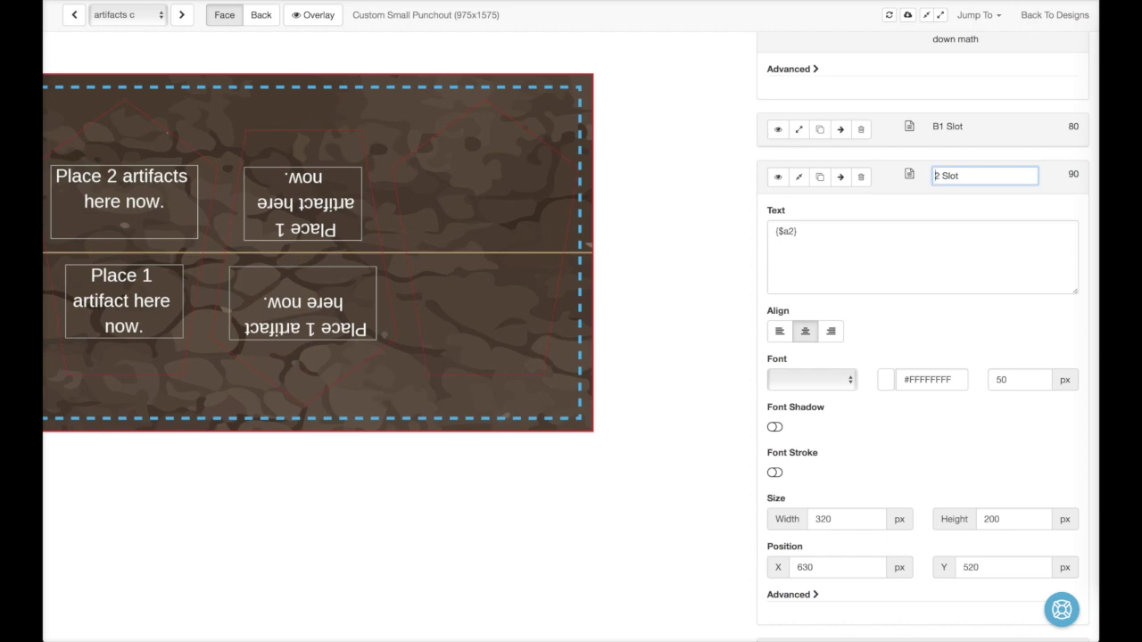
pyautogui.click(812, 225)
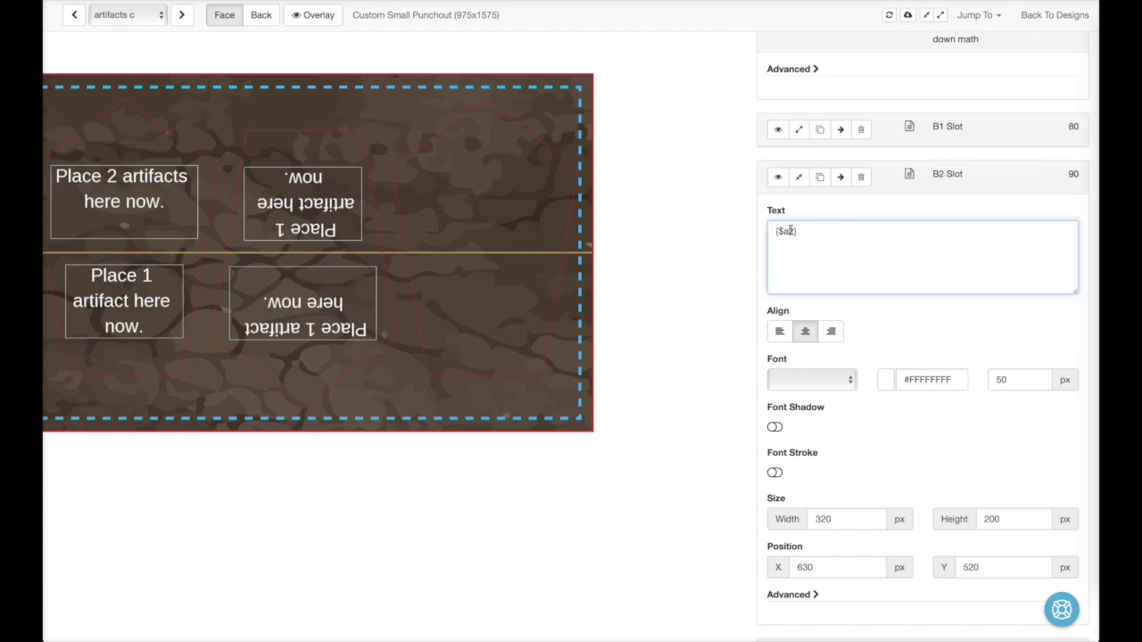
# Step: Apply {$b2} as B2 Slot's text and title the second twirl step 'Rotate again so we're no longer upside down'
pyautogui.click(853, 211)
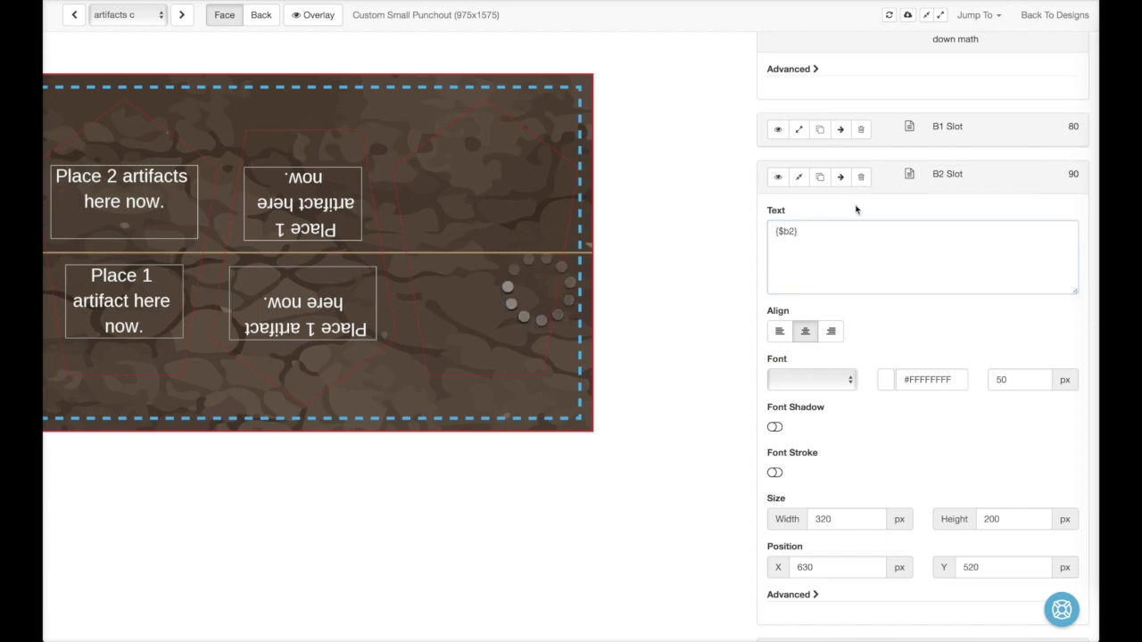
pyautogui.click(798, 177)
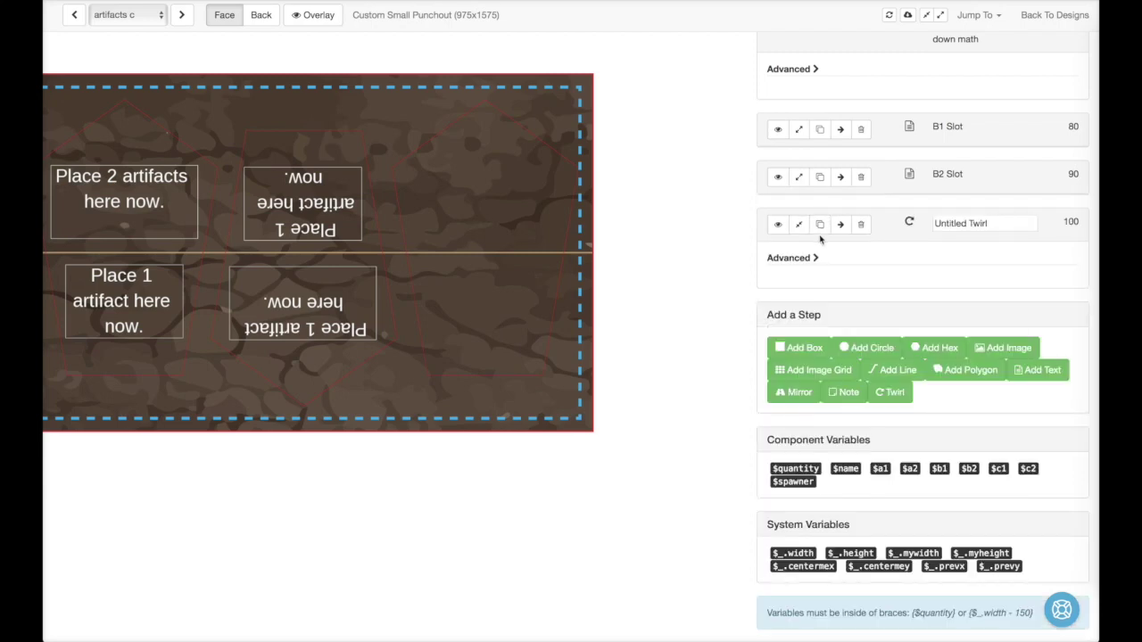
pyautogui.click(976, 224)
pyautogui.tripleClick(979, 227)
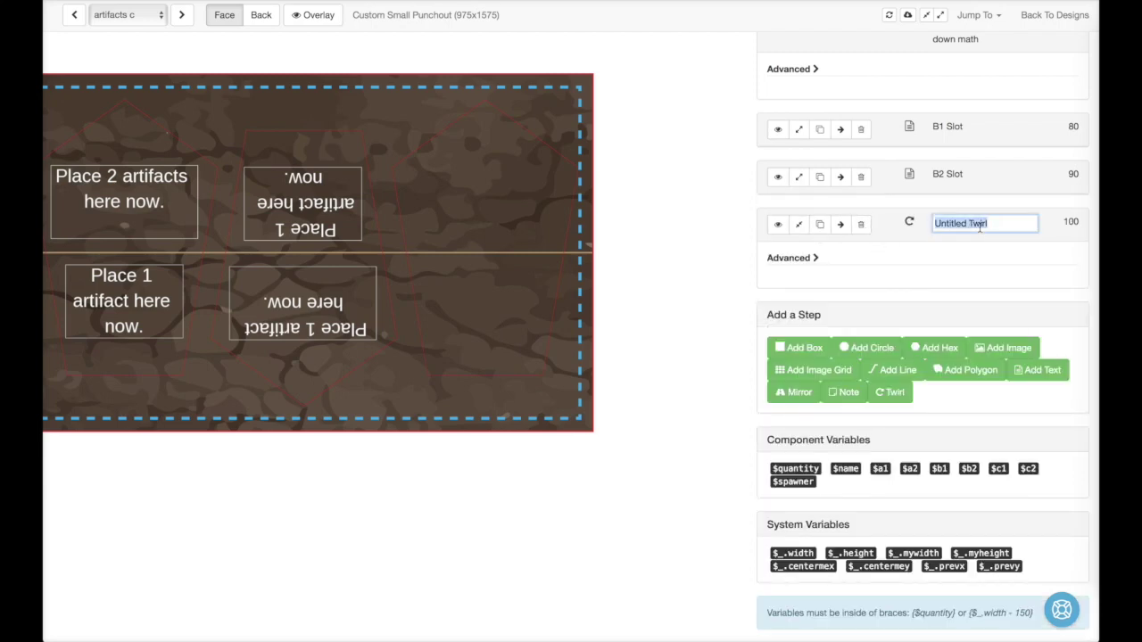
pyautogui.write('Rotate again')
pyautogui.write(" so we're no longer upsd")
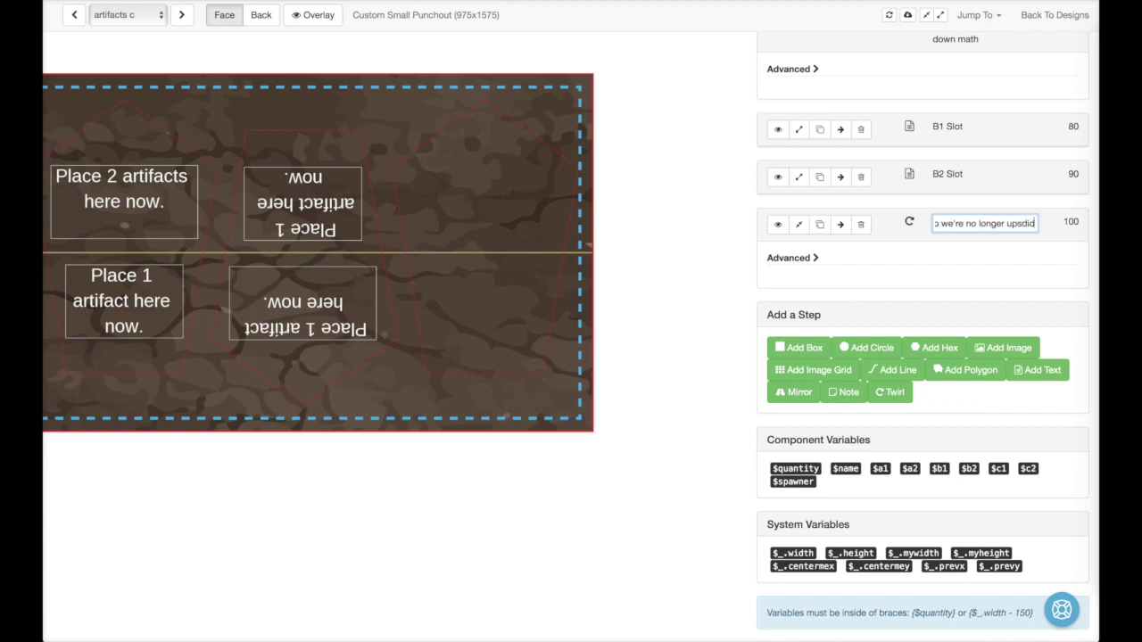
pyautogui.press('BackSpace')
pyautogui.write('ide down')
pyautogui.press('Return')
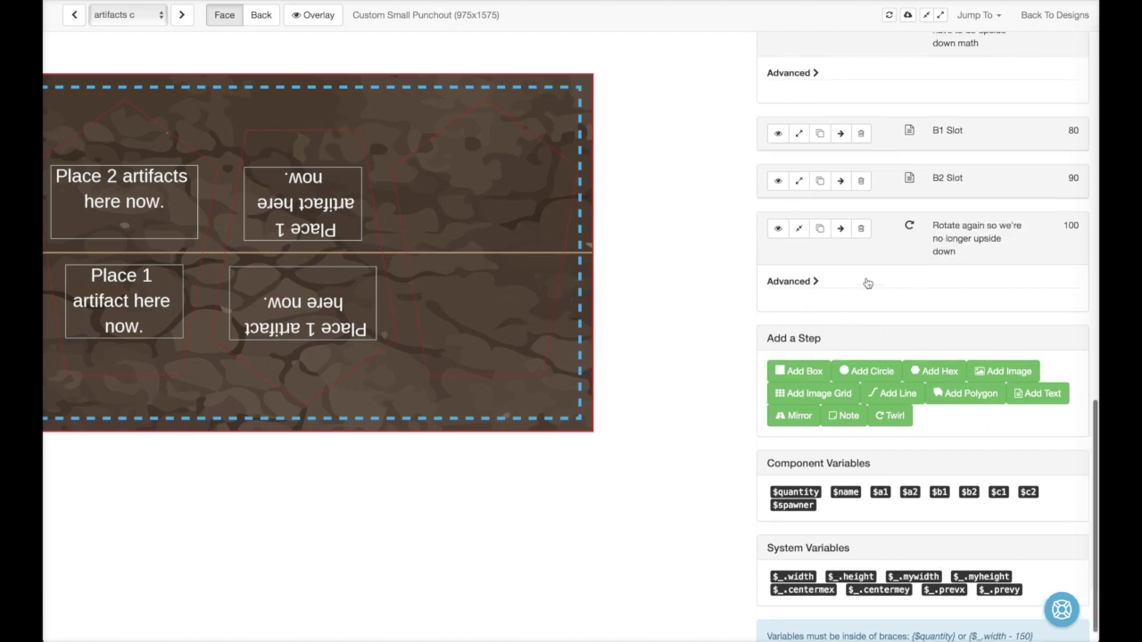
pyautogui.scroll(-1, 861, 278)
# Step: Collapse both Rotate twirl steps and return to the A1 Slot in the step list
pyautogui.click(798, 204)
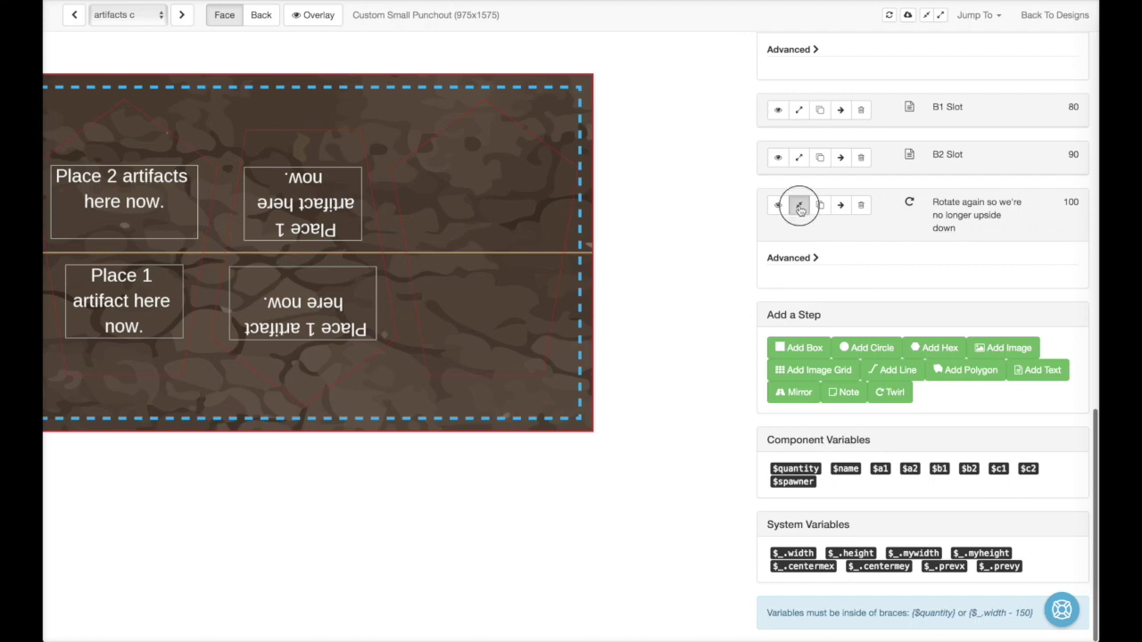
pyautogui.click(798, 196)
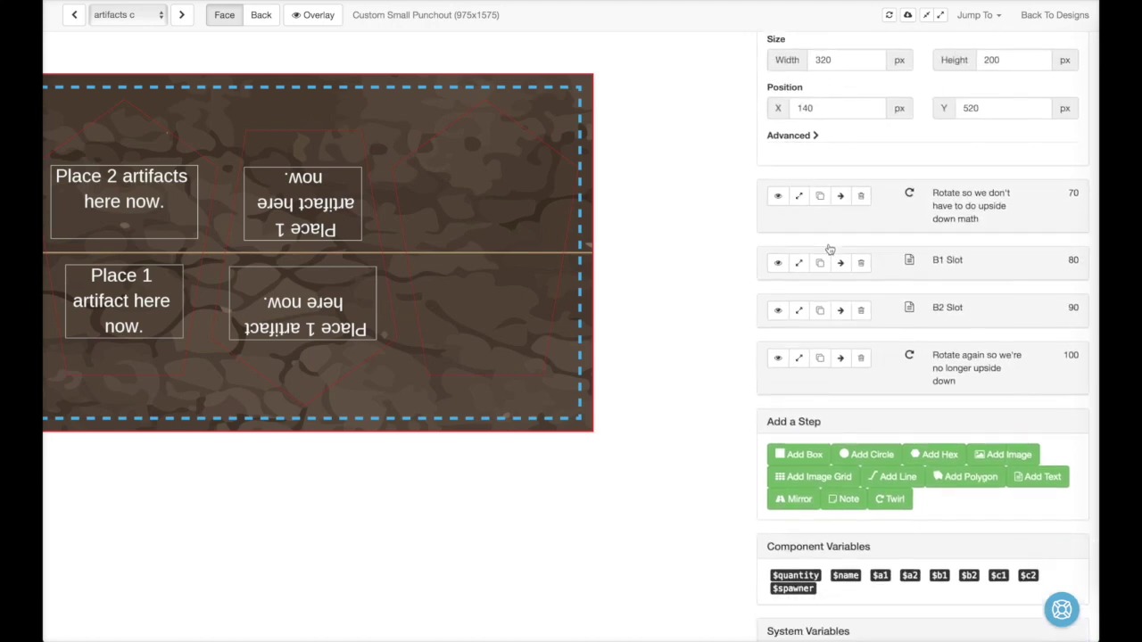
pyautogui.scroll(5, 829, 249)
pyautogui.scroll(5, 828, 249)
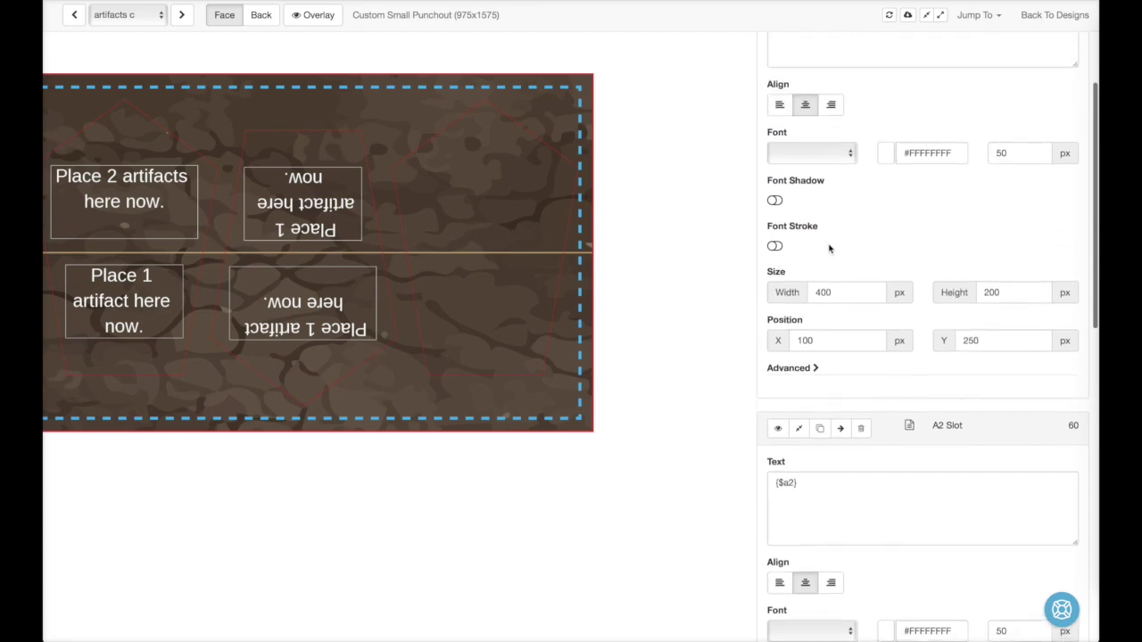
pyautogui.scroll(3, 829, 249)
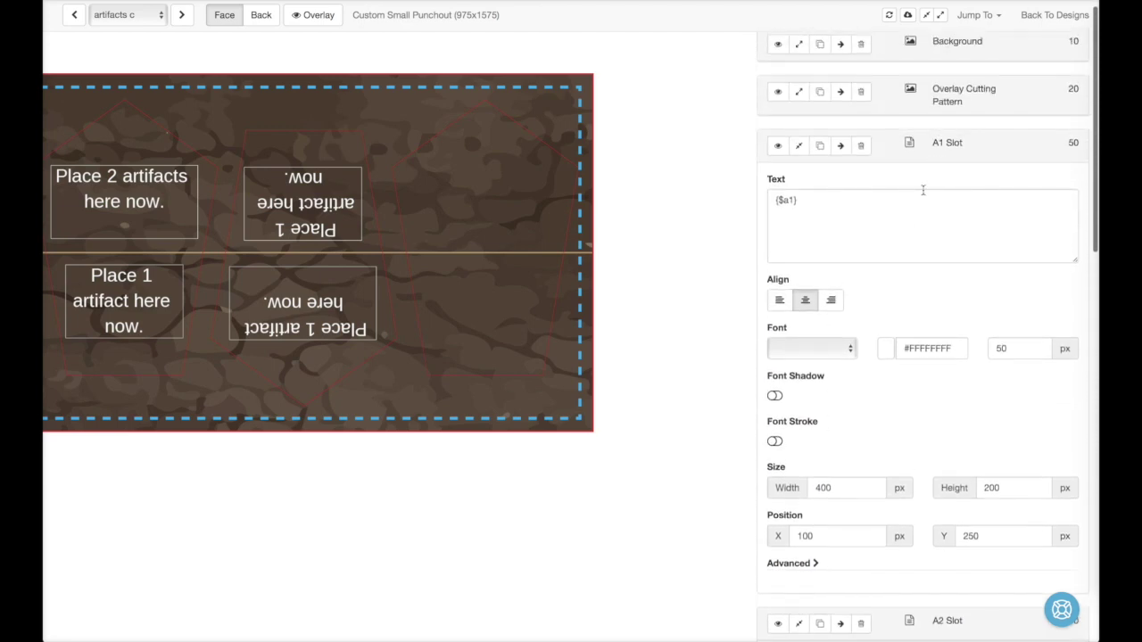
pyautogui.scroll(-3, 864, 395)
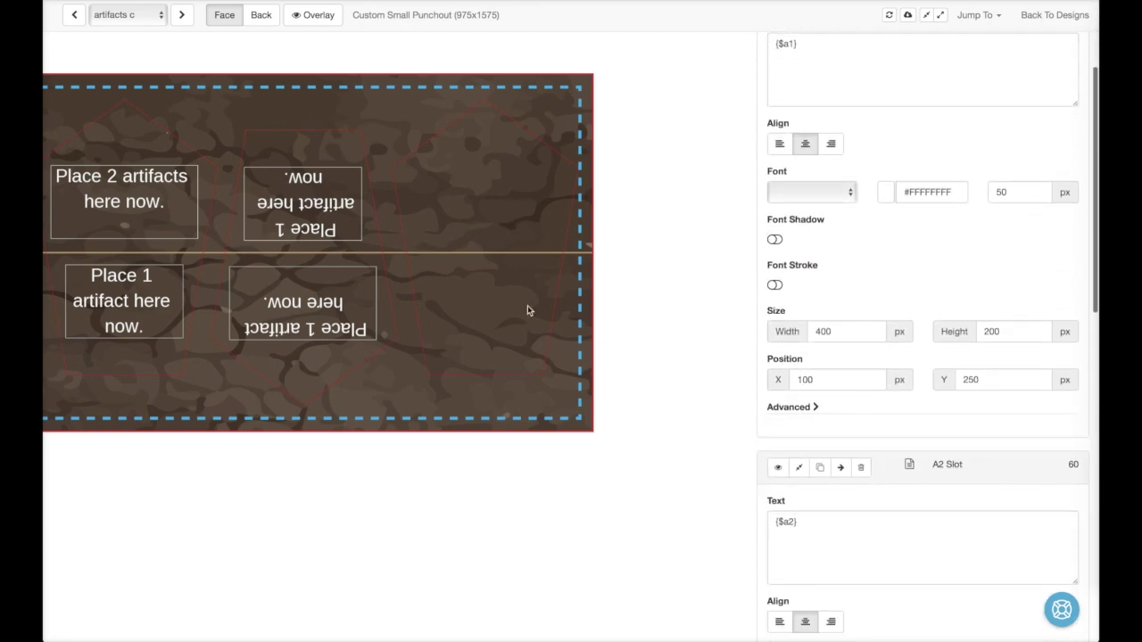
pyautogui.scroll(3, 758, 294)
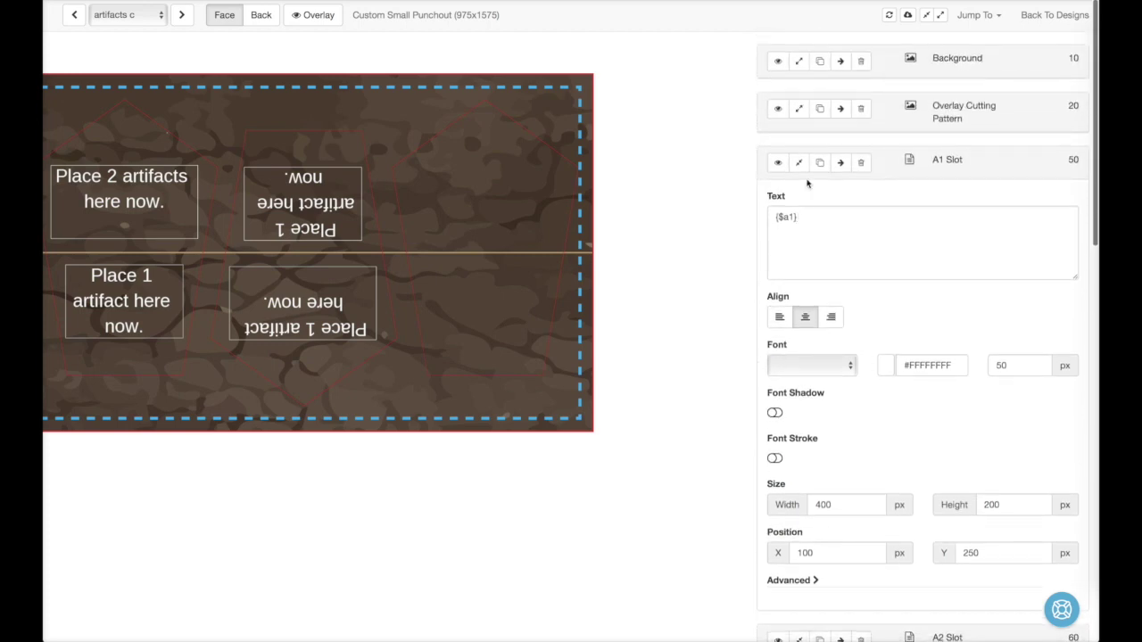
# Step: Duplicate the A1 Slot and A2 Slot steps, adding copies at 110 and 120
pyautogui.click(819, 164)
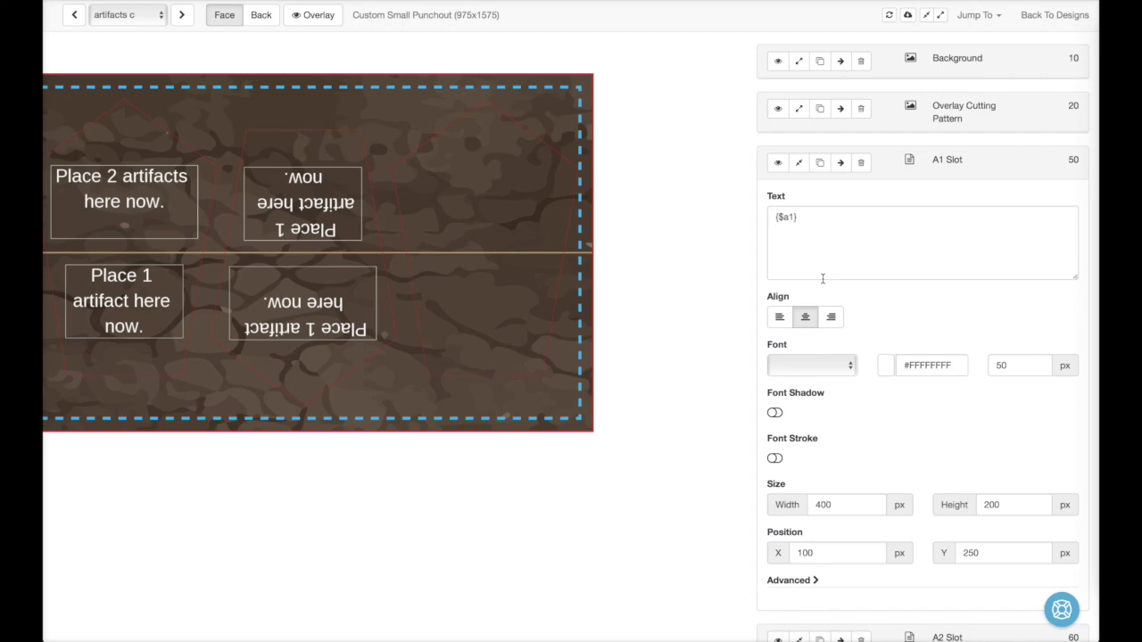
pyautogui.scroll(-3, 823, 288)
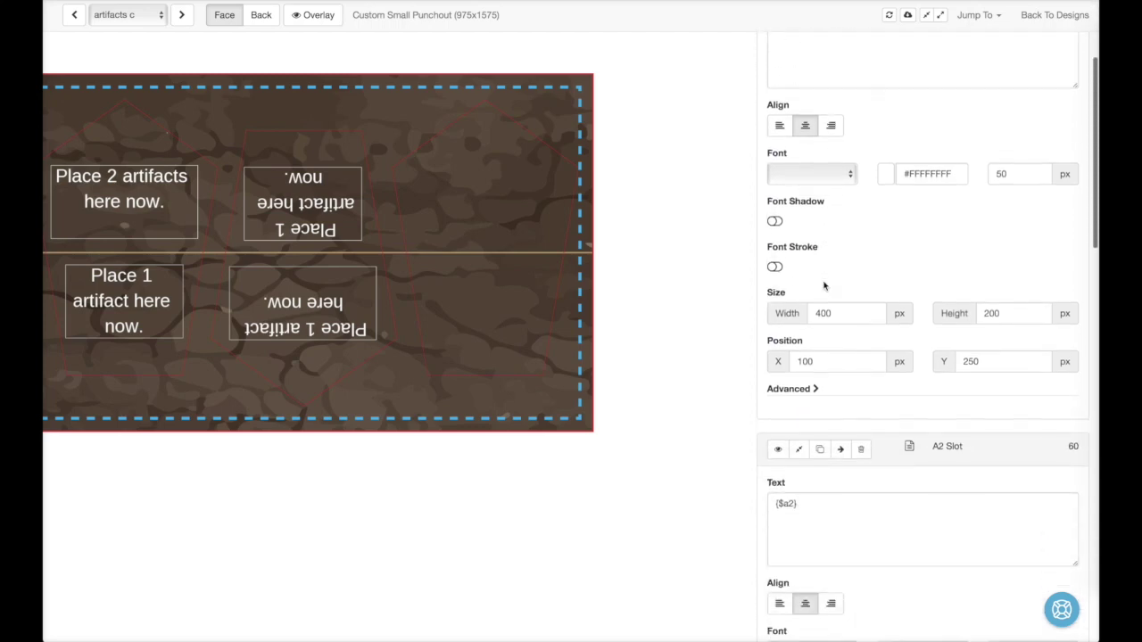
pyautogui.click(819, 382)
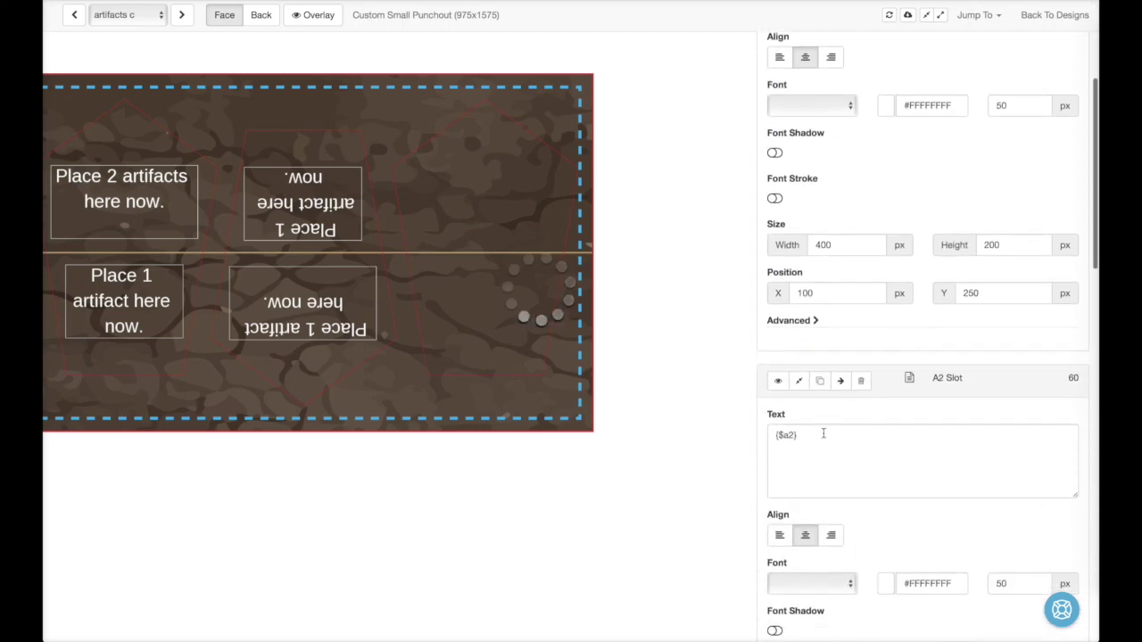
pyautogui.scroll(-5, 823, 433)
pyautogui.scroll(-10, 823, 433)
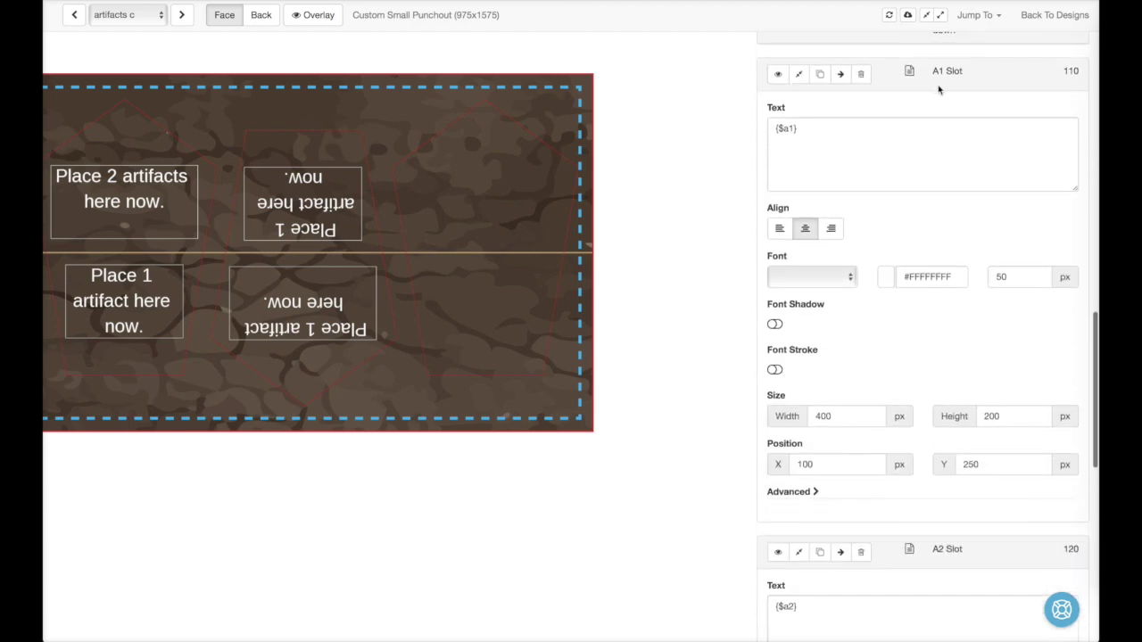
# Step: Rename the A1 Slot copy to C1 Slot with text {$c1}
pyautogui.click(936, 77)
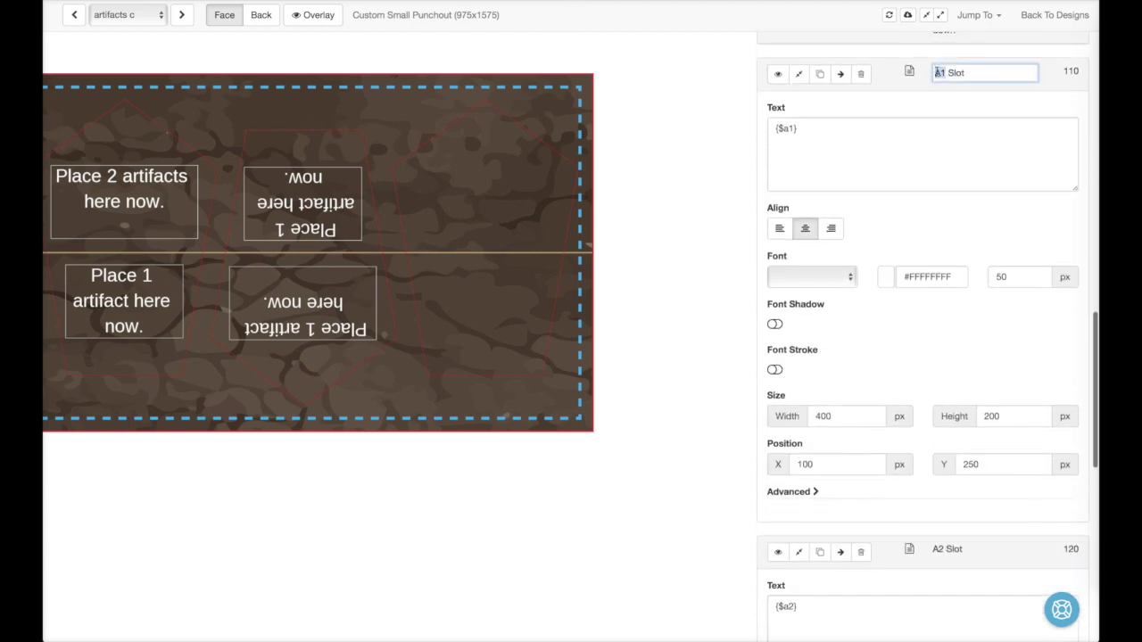
pyautogui.write('C')
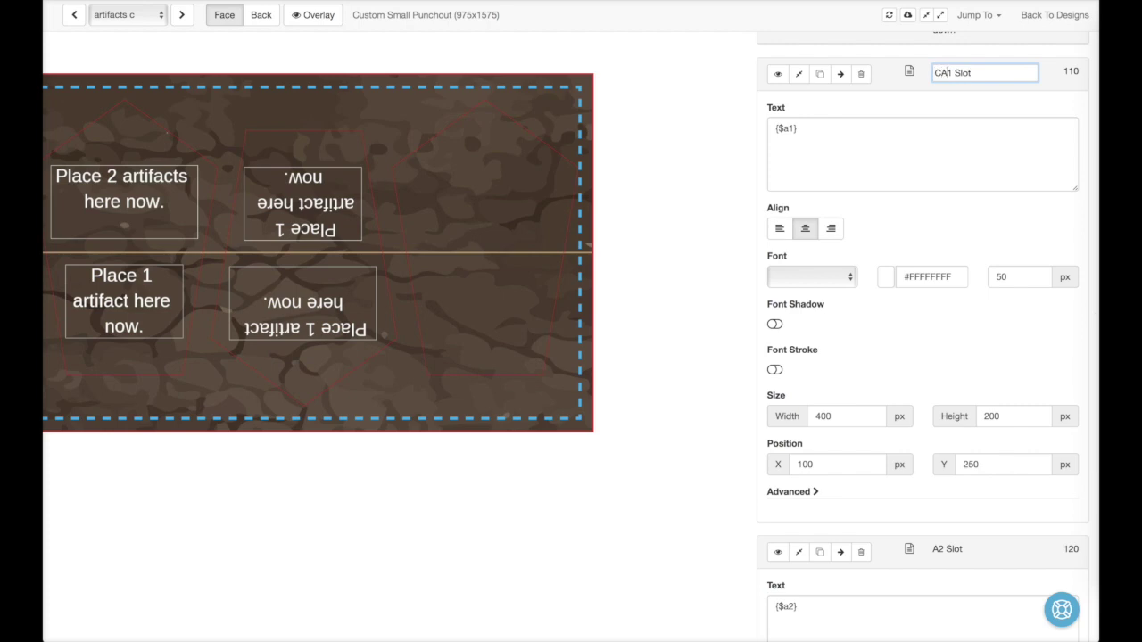
pyautogui.press('Delete')
pyautogui.click(783, 128)
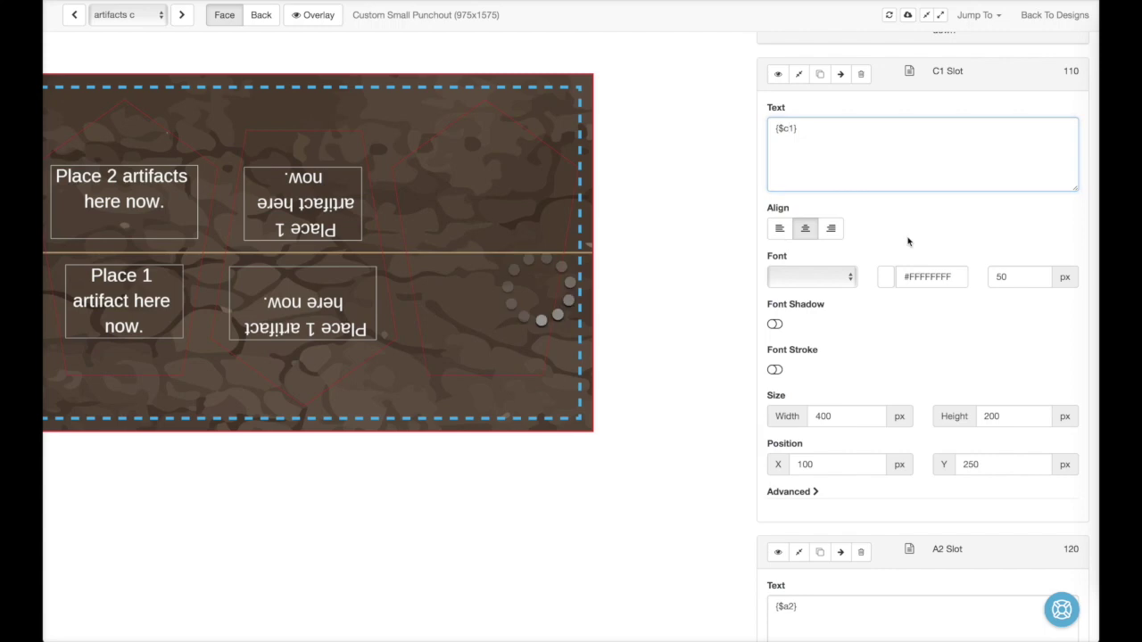
pyautogui.scroll(-3, 913, 265)
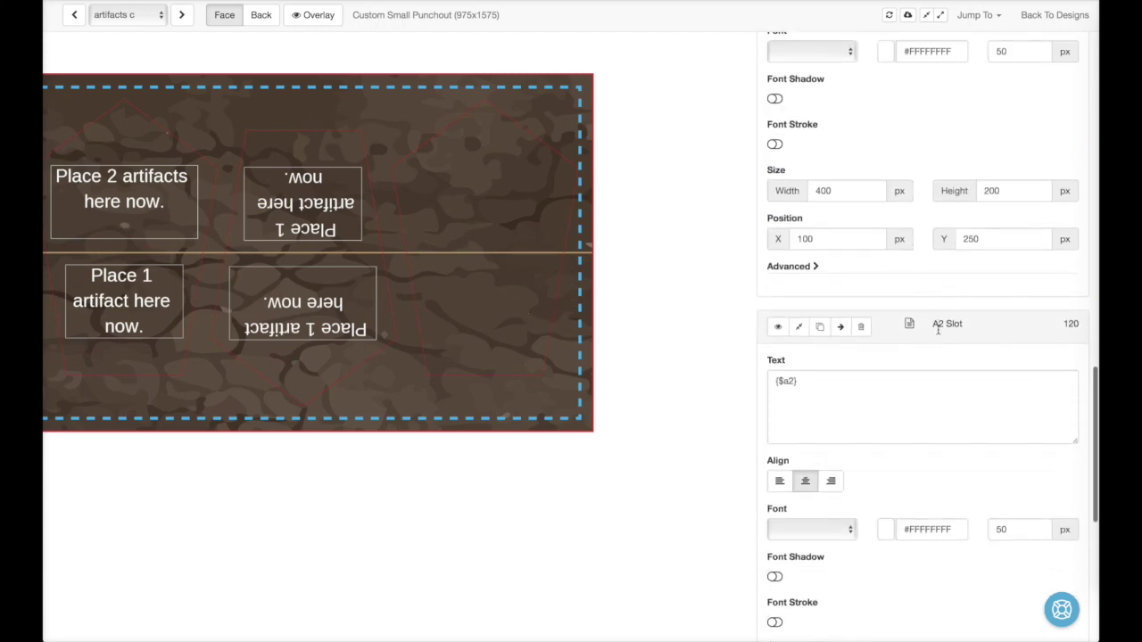
# Step: Rename the A2 Slot copy to C2 Slot with text {$c2}
pyautogui.click(937, 328)
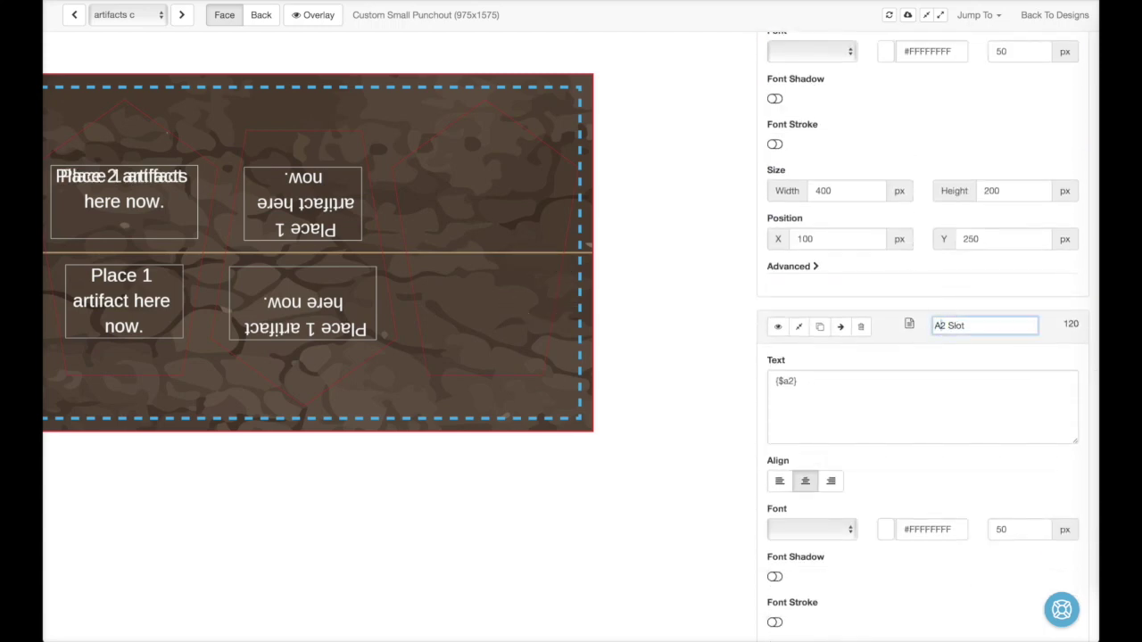
pyautogui.press('BackSpace')
pyautogui.write('C')
pyautogui.click(799, 384)
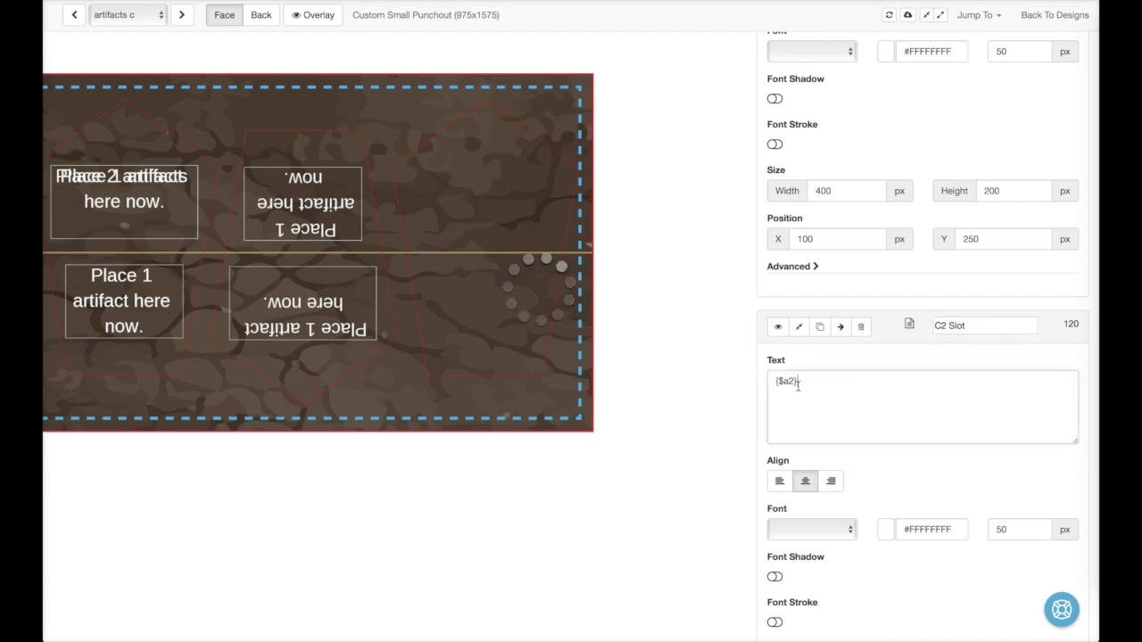
pyautogui.click(890, 369)
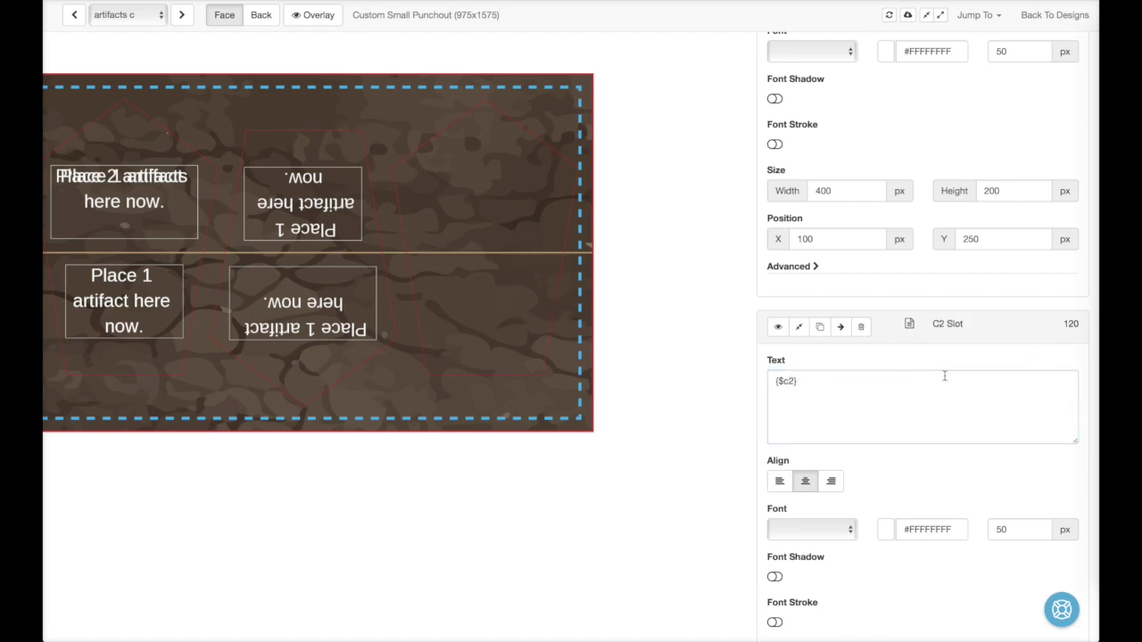
pyautogui.scroll(-2, 922, 385)
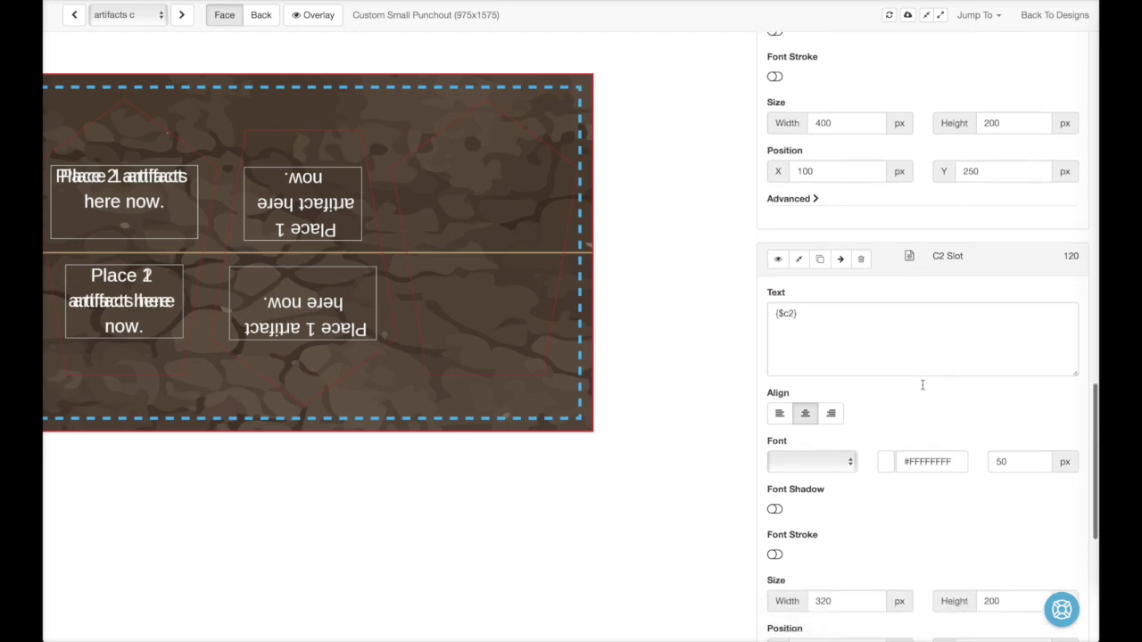
pyautogui.scroll(-2, 923, 385)
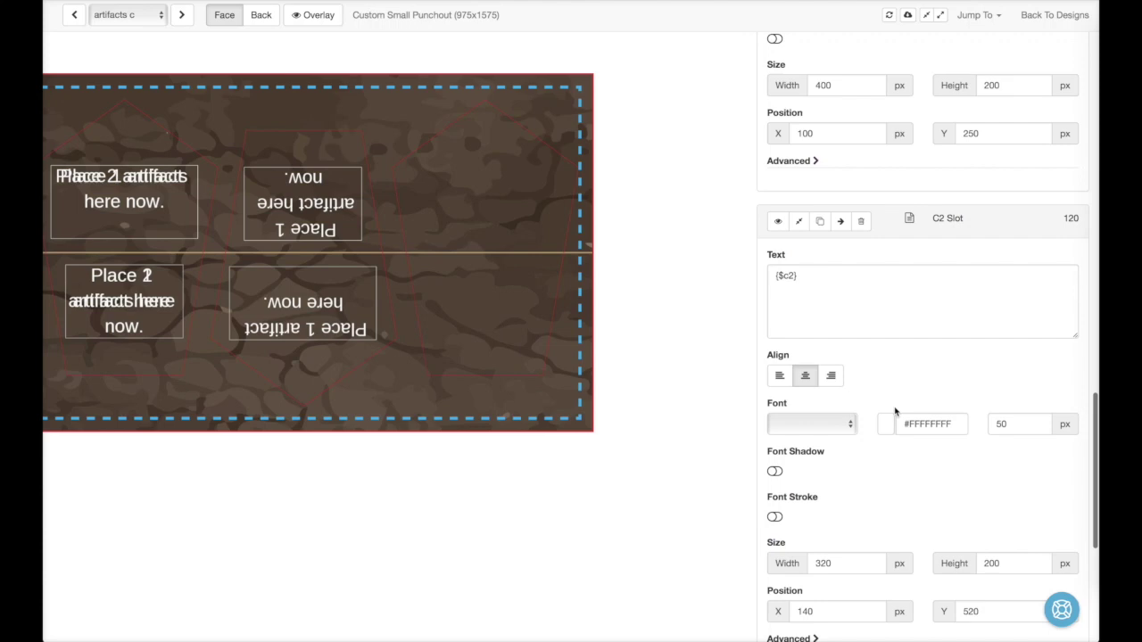
pyautogui.scroll(5, 895, 397)
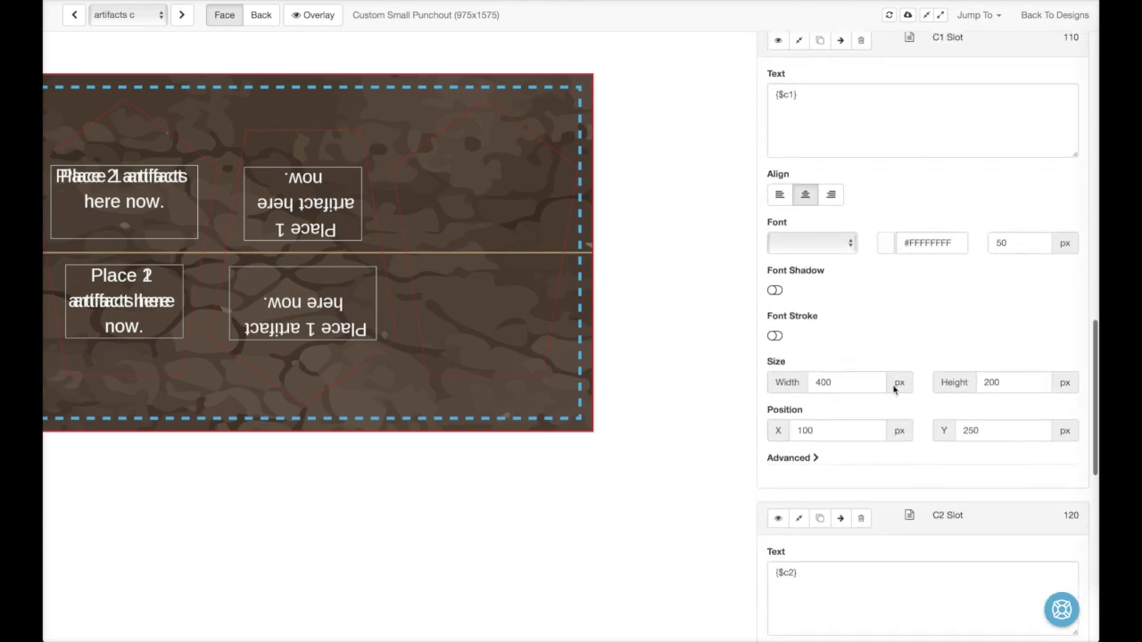
# Step: Try C1 Slot Position X values of 900, 1200 and 1100
pyautogui.click(806, 430)
pyautogui.press('BackSpace')
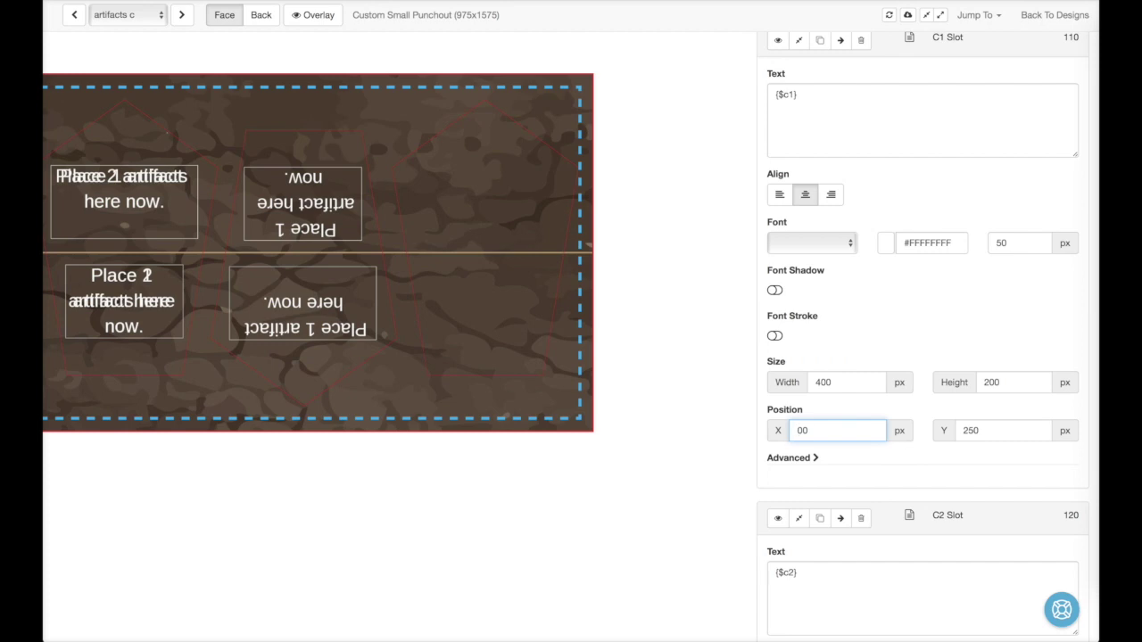
pyautogui.write('90')
pyautogui.click(957, 342)
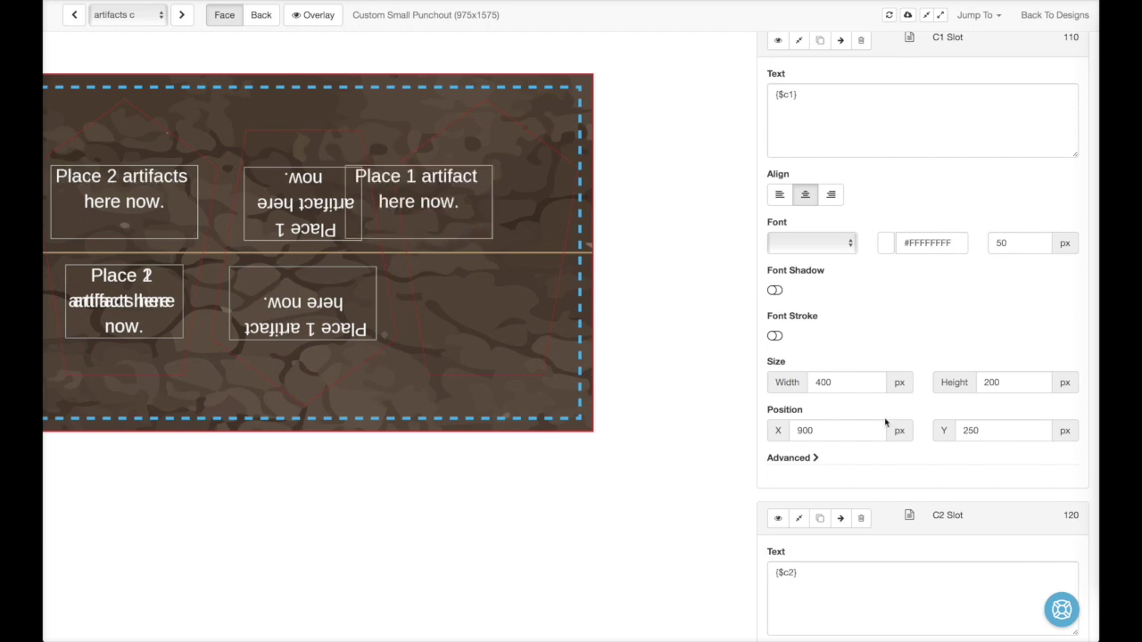
pyautogui.click(804, 429)
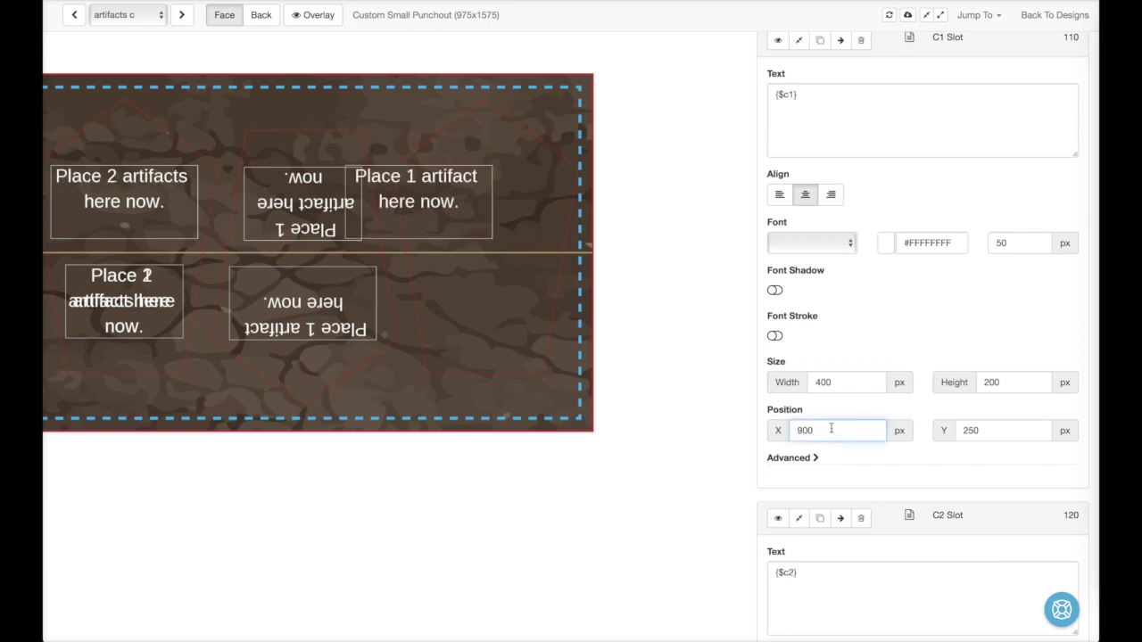
pyautogui.press('BackSpace')
pyautogui.write('12')
pyautogui.click(874, 344)
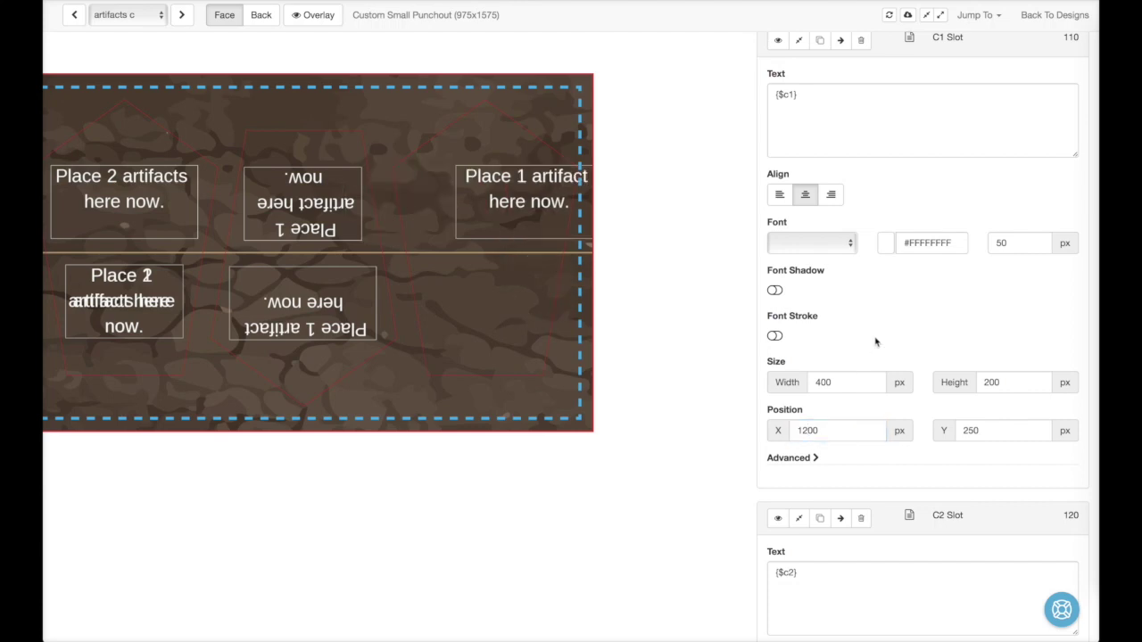
pyautogui.click(807, 430)
pyautogui.press('BackSpace')
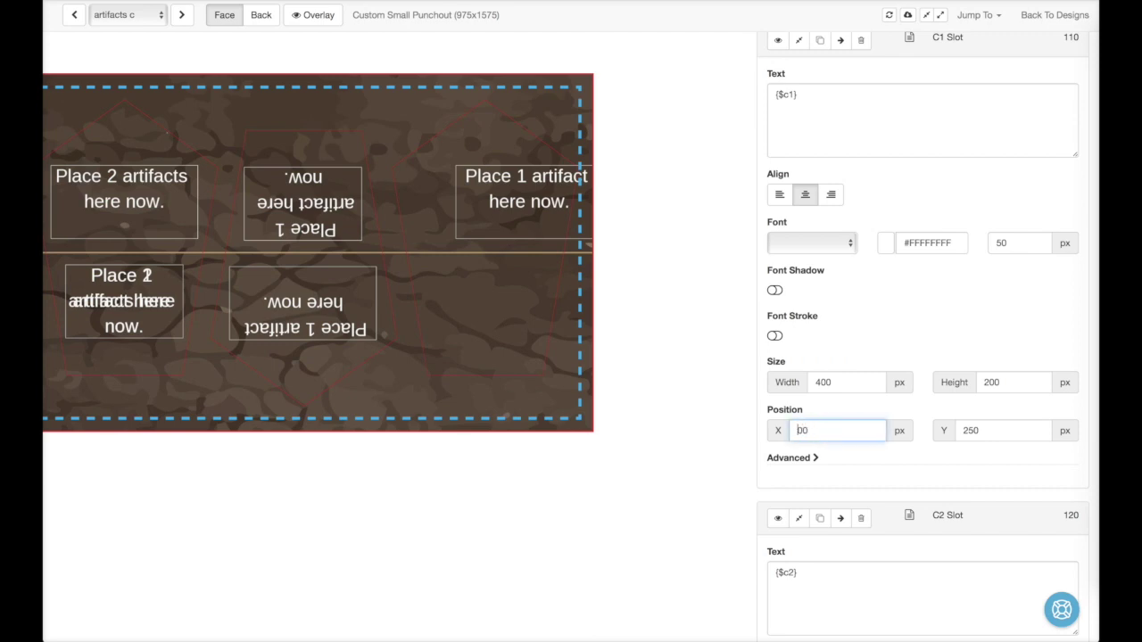
pyautogui.write('11')
pyautogui.click(889, 327)
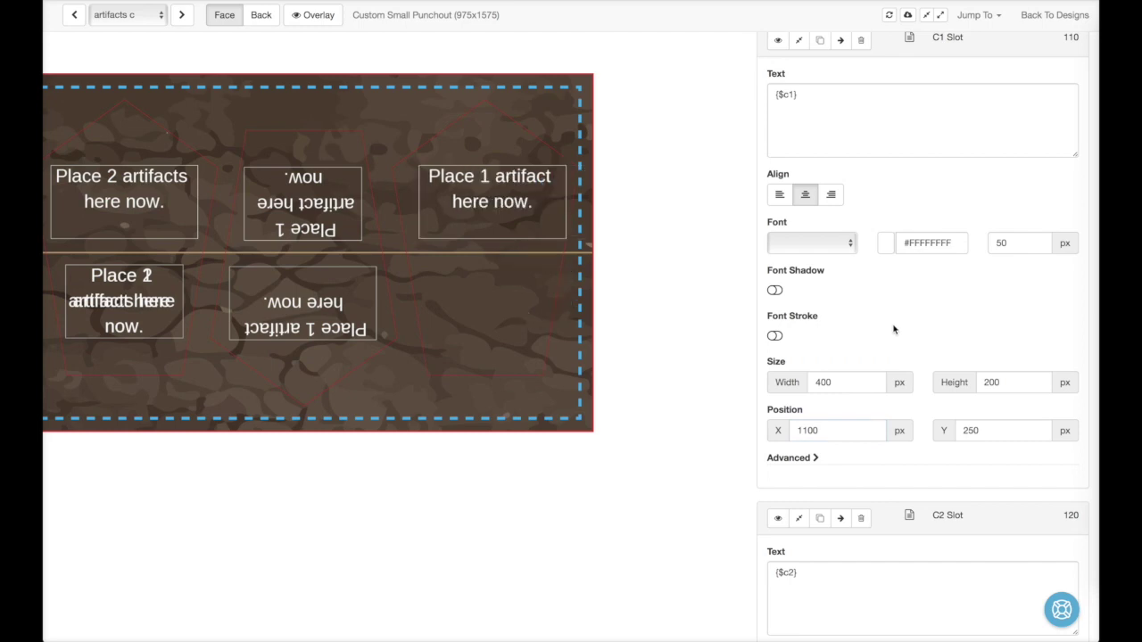
# Step: Refine C1 Slot's X through 1050 and 1075, settling on 1080
pyautogui.click(812, 430)
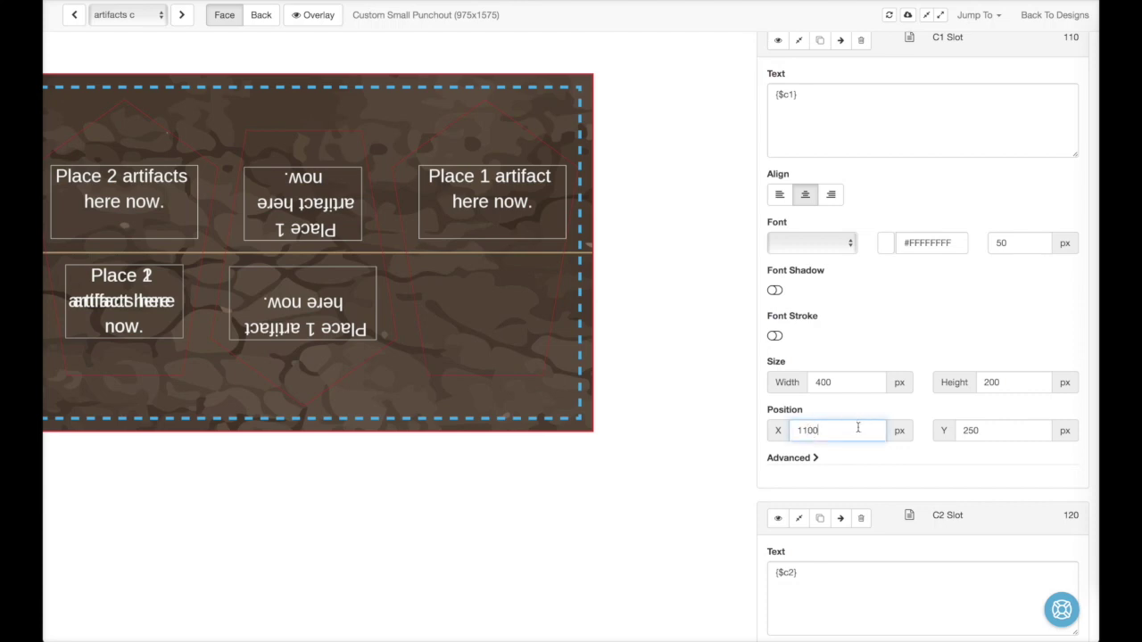
pyautogui.doubleClick(857, 428)
pyautogui.write('1')
pyautogui.click(873, 354)
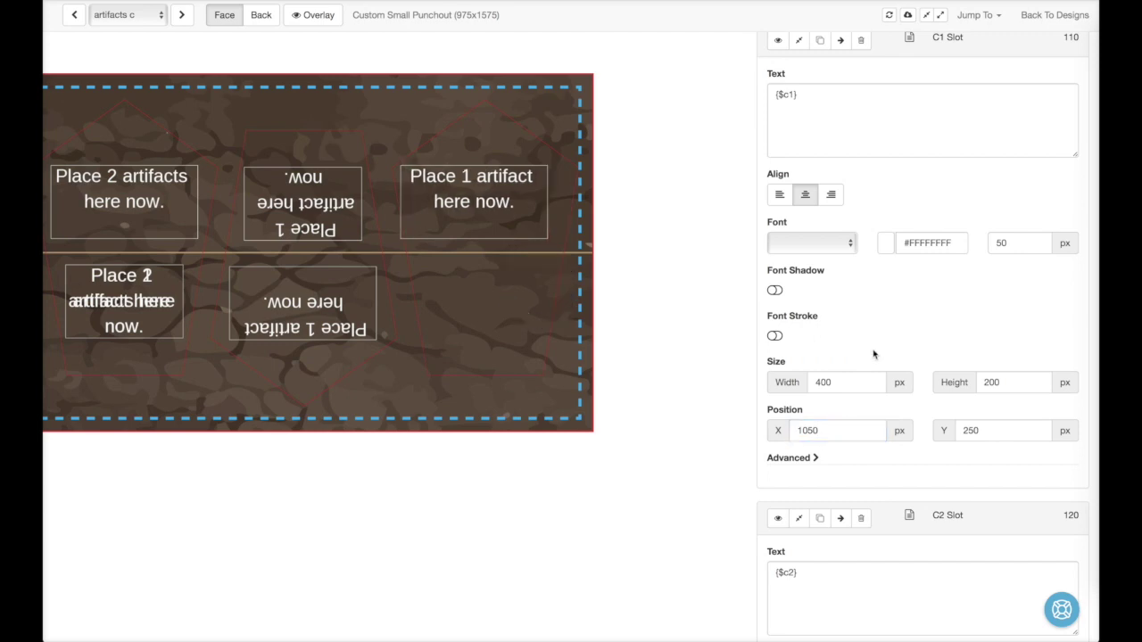
pyautogui.click(817, 429)
pyautogui.press('BackSpace')
pyautogui.press('BackSpace')
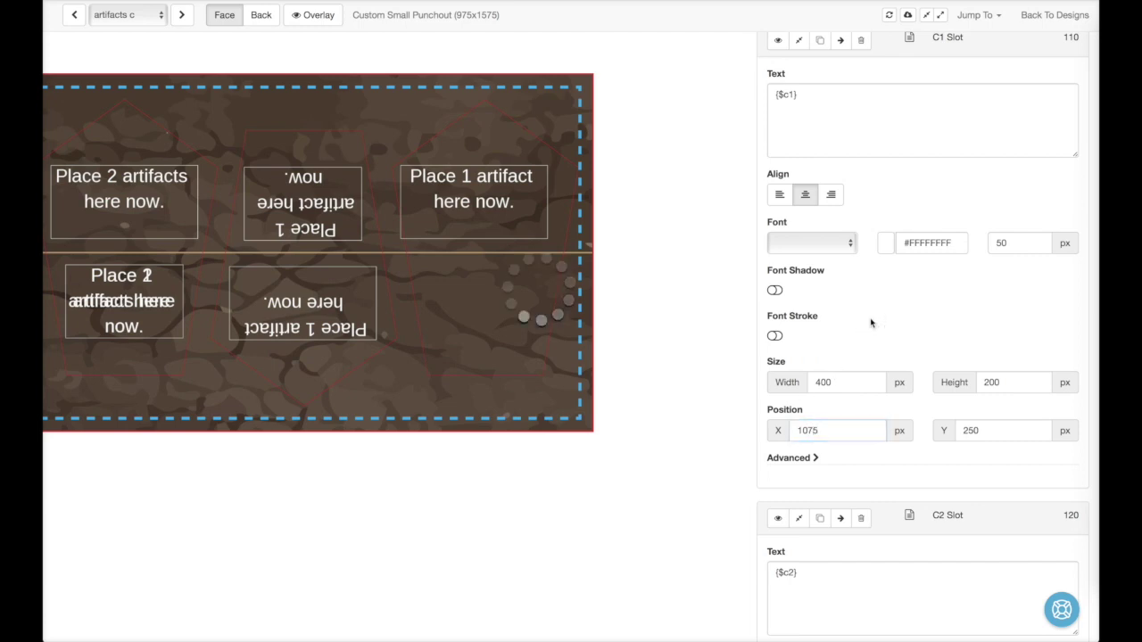
pyautogui.click(871, 323)
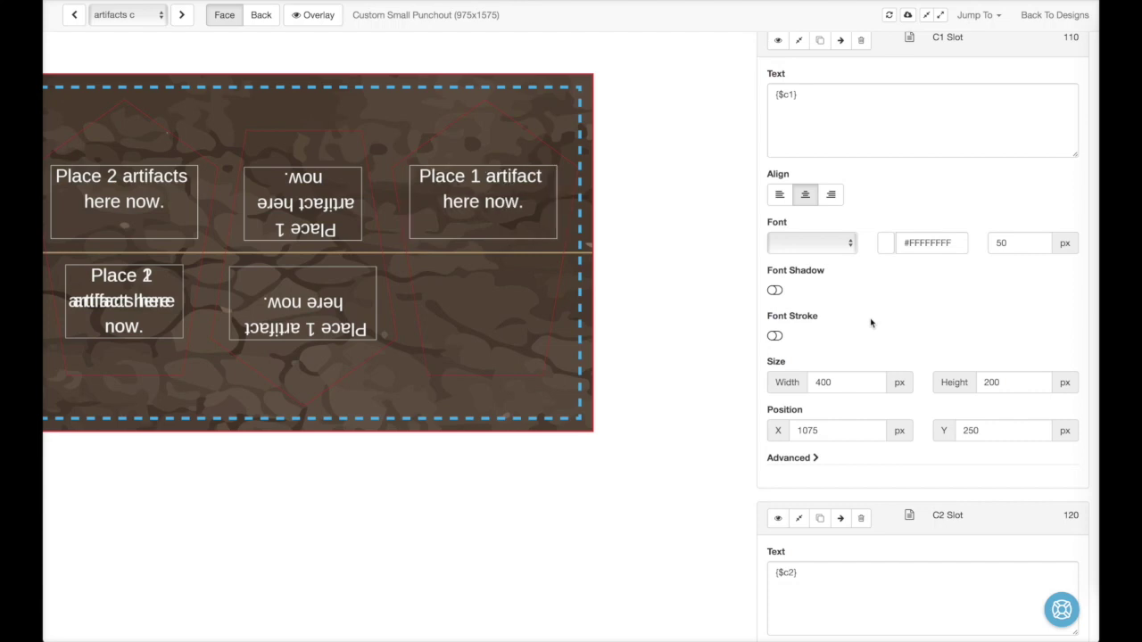
pyautogui.click(819, 430)
pyautogui.press('BackSpace')
pyautogui.press('BackSpace')
pyautogui.write('80')
pyautogui.click(915, 348)
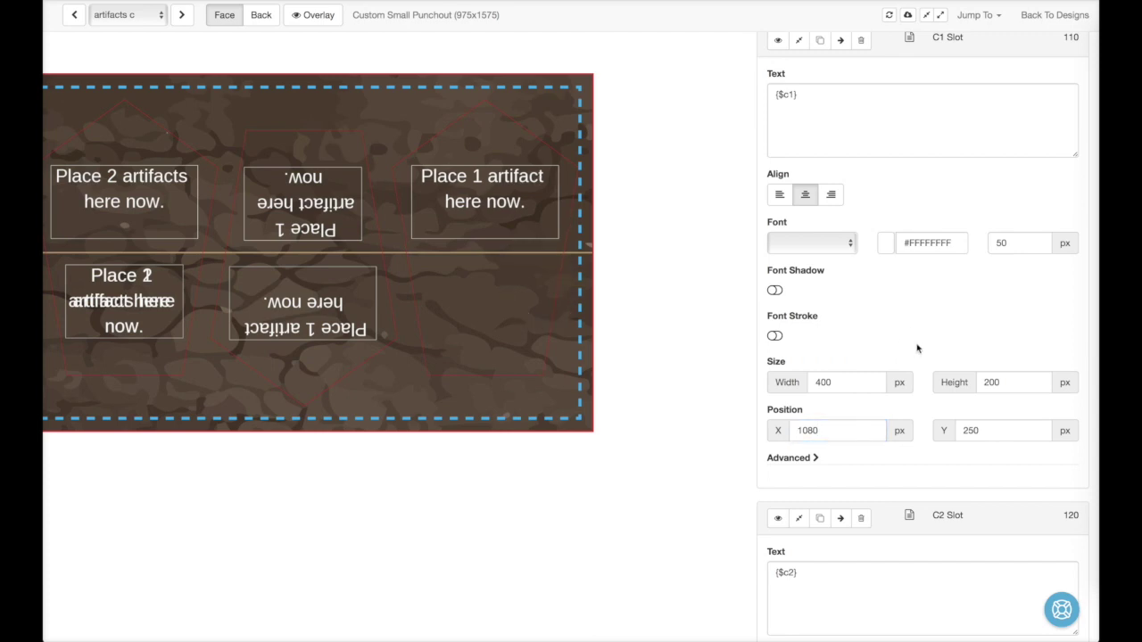
pyautogui.scroll(-1, 970, 384)
# Step: Change the C2 Slot's Position X from 140 to 1120, keeping Y at 520
pyautogui.scroll(-5, 970, 386)
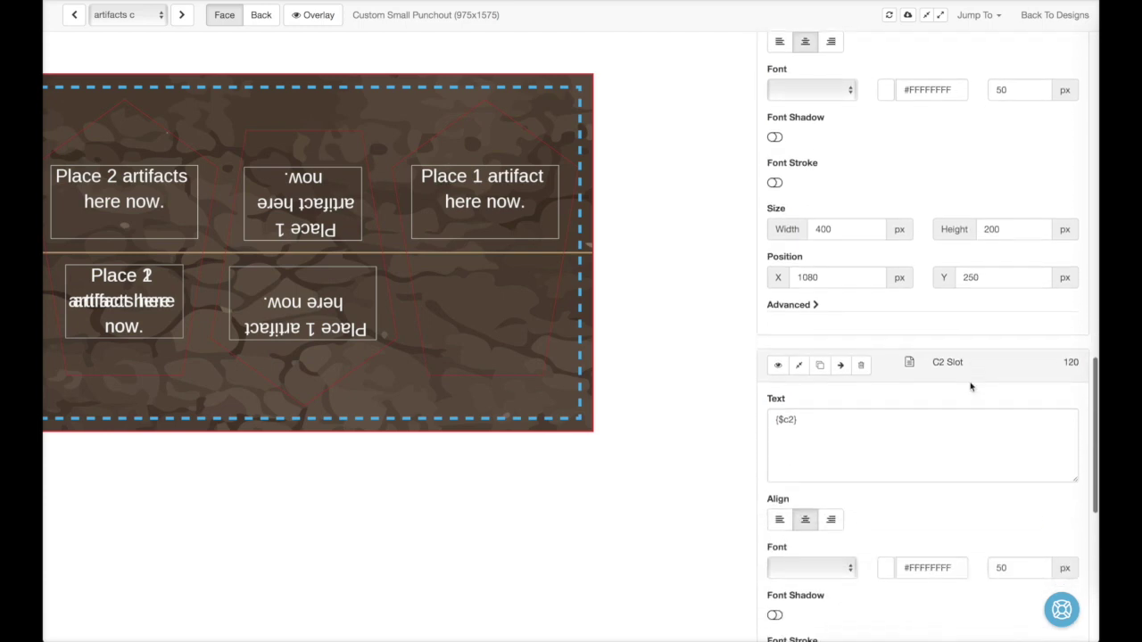
pyautogui.scroll(-2, 971, 386)
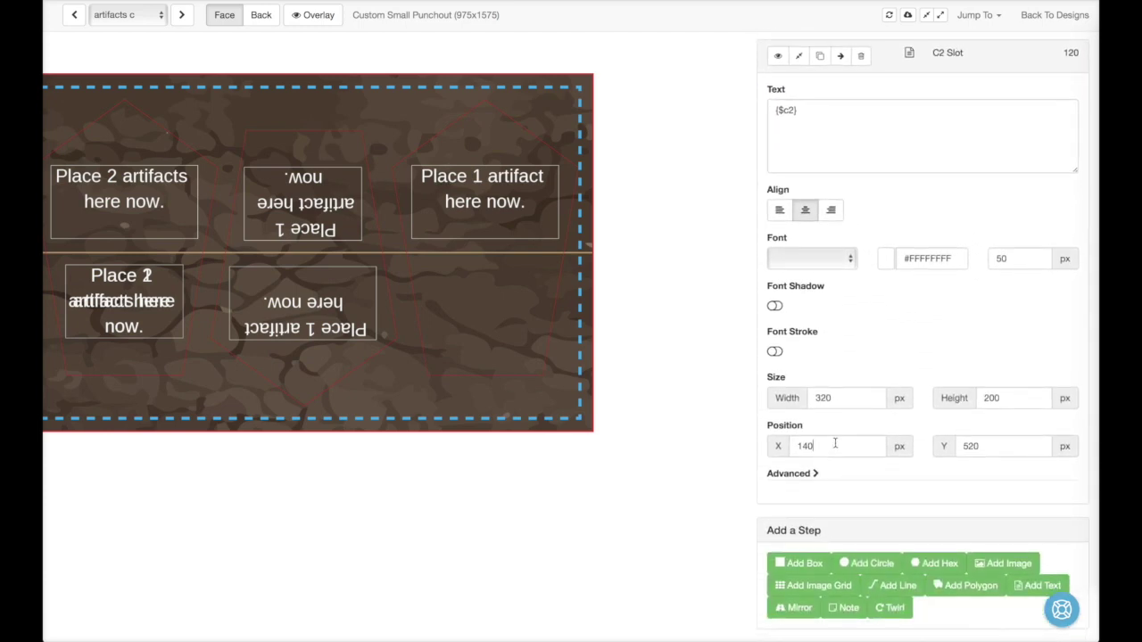
pyautogui.click(835, 443)
pyautogui.doubleClick(835, 443)
pyautogui.write('1120')
pyautogui.click(880, 351)
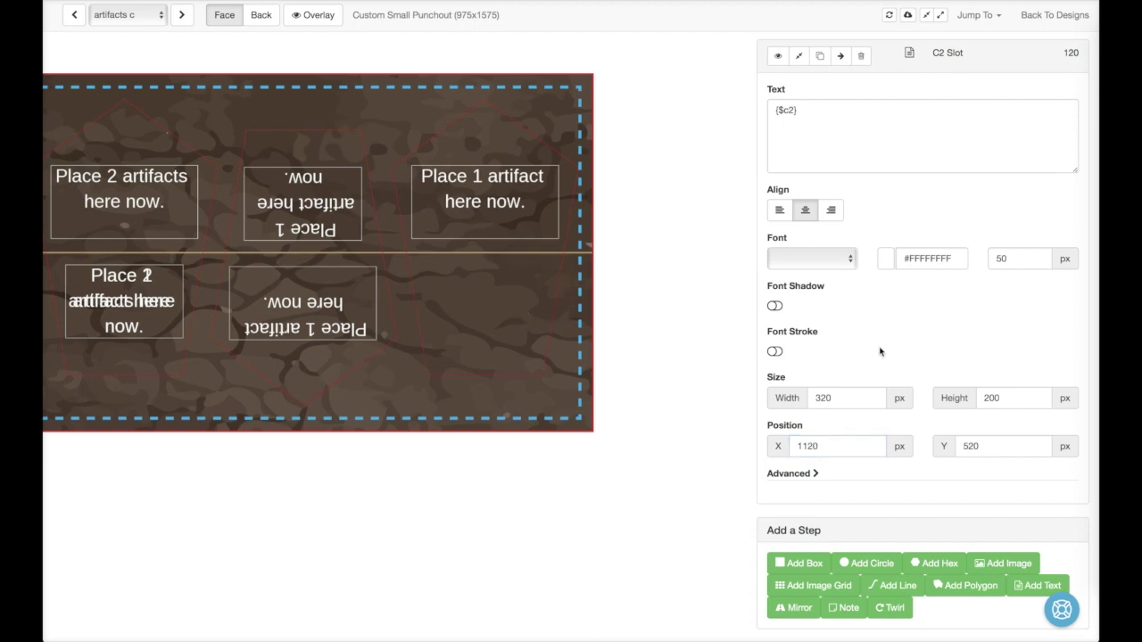